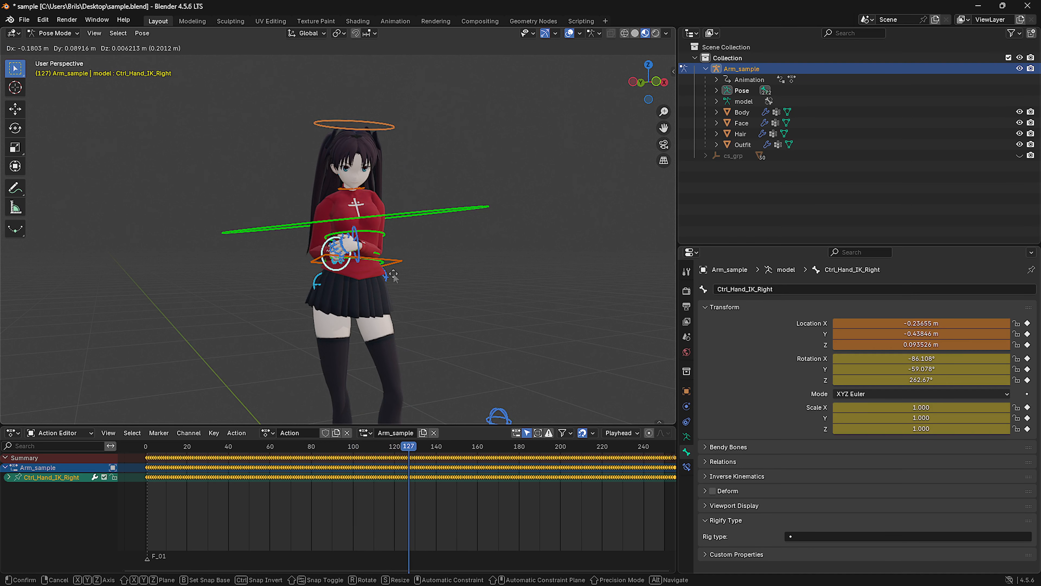
# - Place the right-hand IK control in front of the character's torso and play the animation
pyautogui.click(336, 233)
pyautogui.press('space')
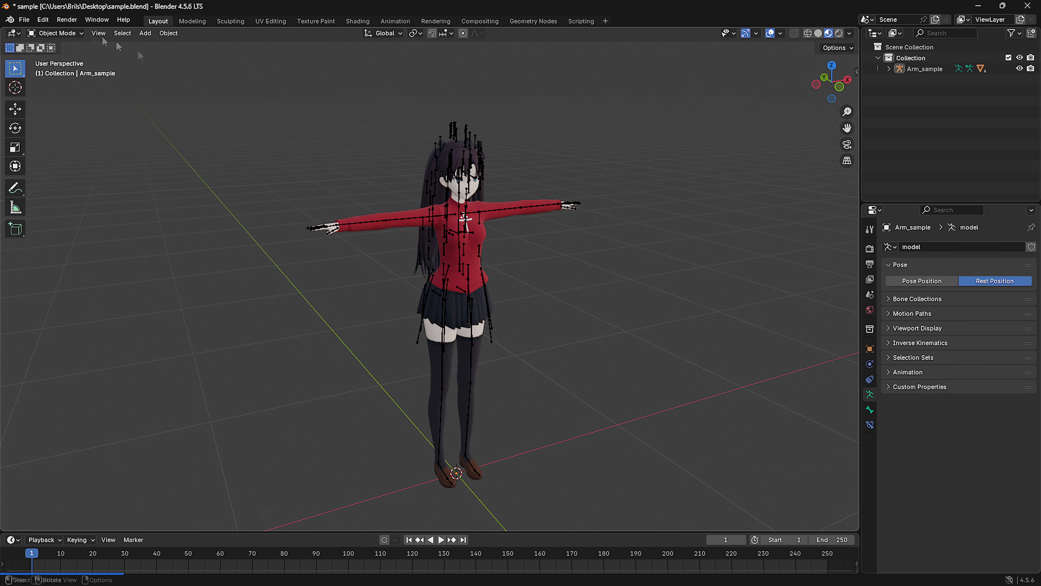
# - Switch the character's armature to Pose Mode and enlarge its Bone Collections list to show all collections
pyautogui.click(56, 32)
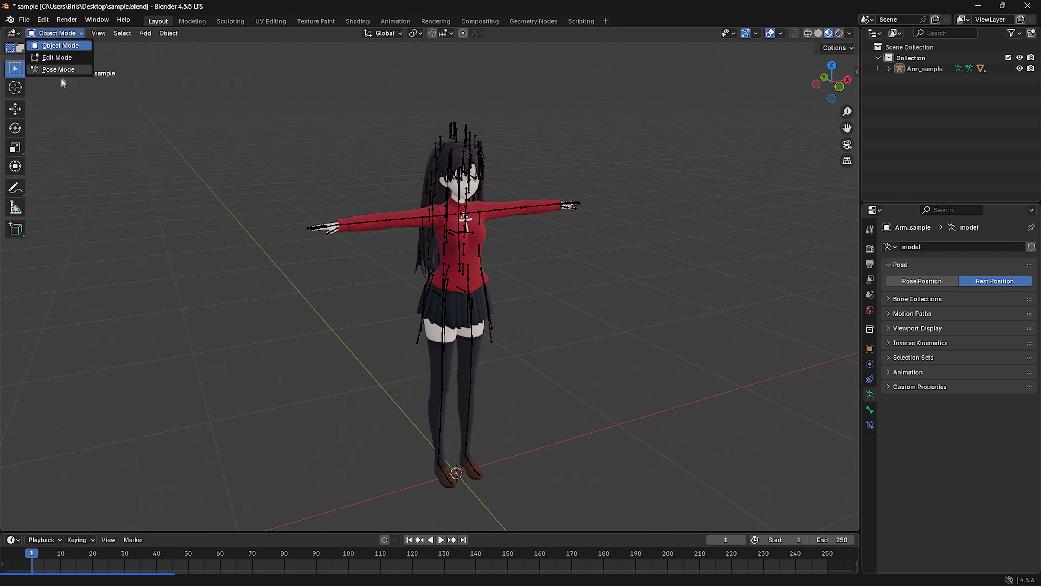
pyautogui.click(49, 69)
pyautogui.click(917, 298)
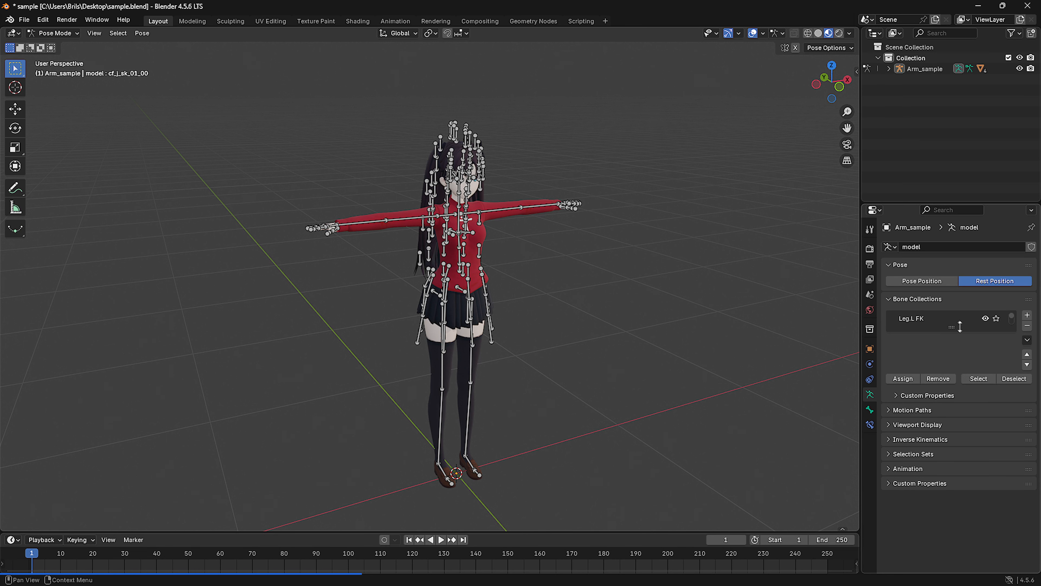
pyautogui.moveTo(951, 343); pyautogui.dragTo(951, 423)
# - Select the bones of the Breast_Butt, Skirt and Hair/Accessories collections and hide them
pyautogui.click(991, 437)
pyautogui.click(946, 390)
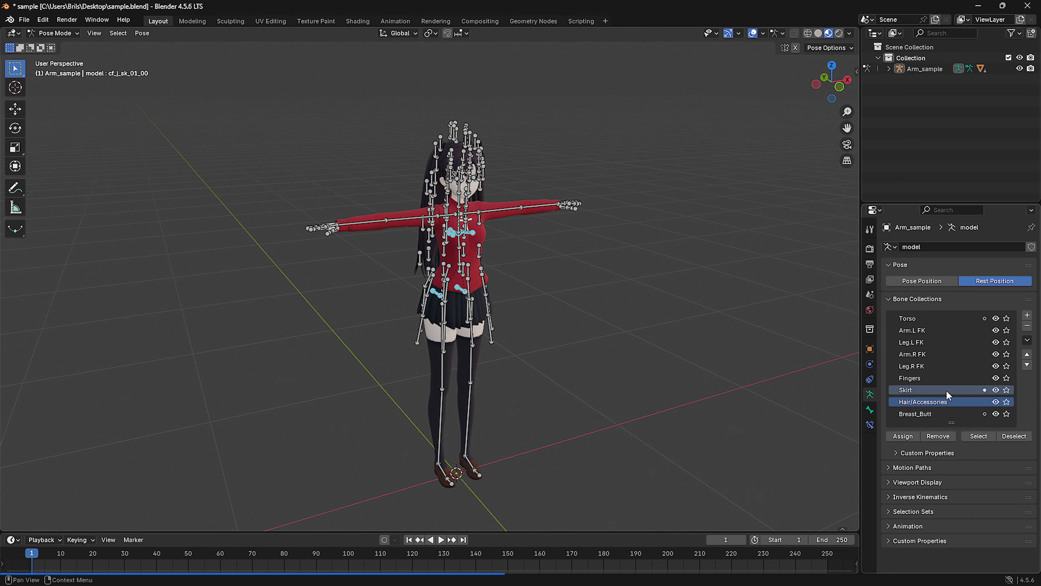
pyautogui.click(981, 436)
pyautogui.click(923, 402)
pyautogui.click(979, 437)
pyautogui.press('h')
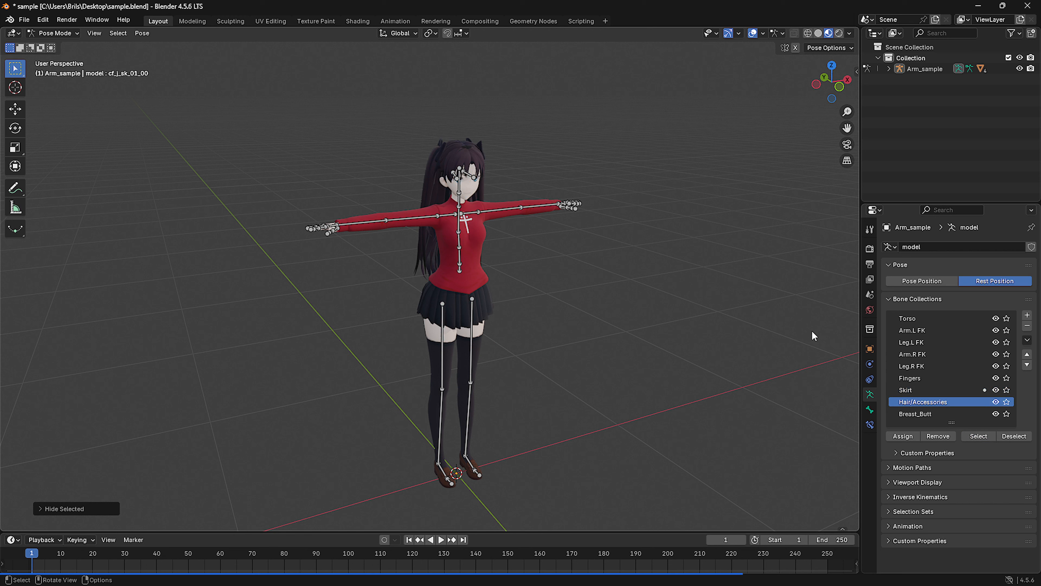
# - Collapse the bone collections, return the armature to Object Mode and open the program preferences
pyautogui.click(907, 298)
pyautogui.click(54, 33)
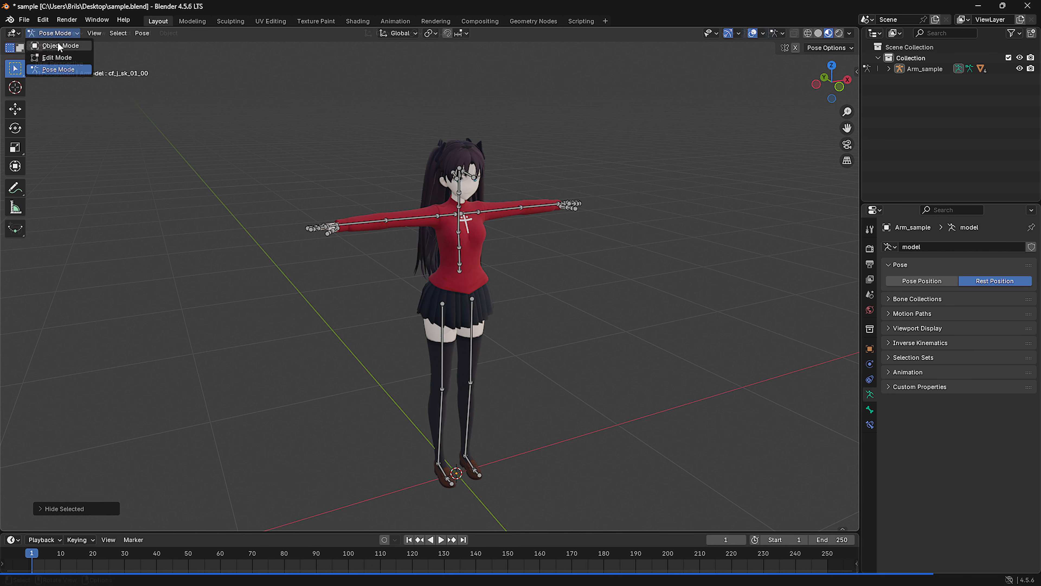
pyautogui.click(57, 45)
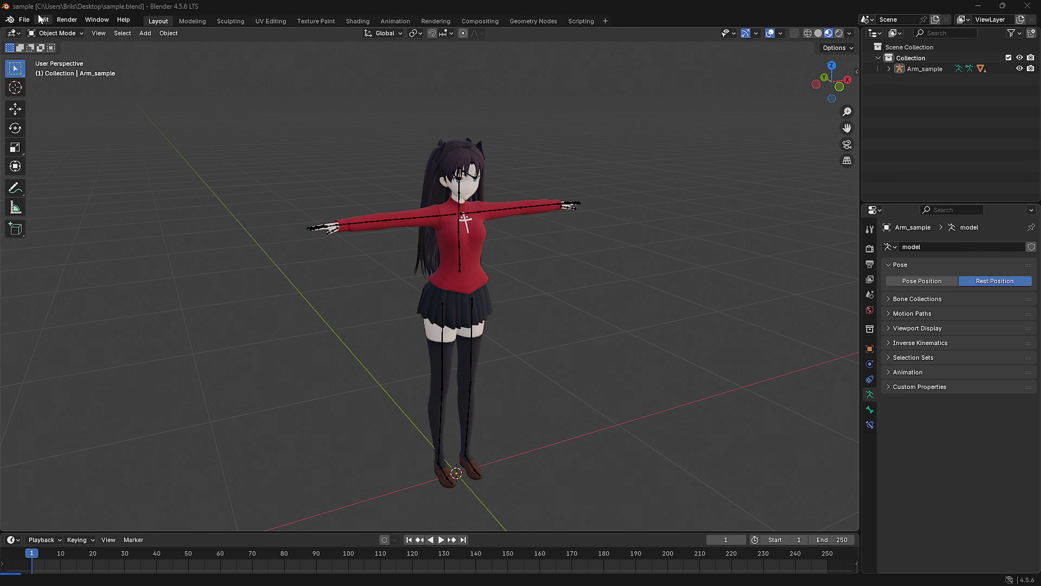
pyautogui.click(42, 20)
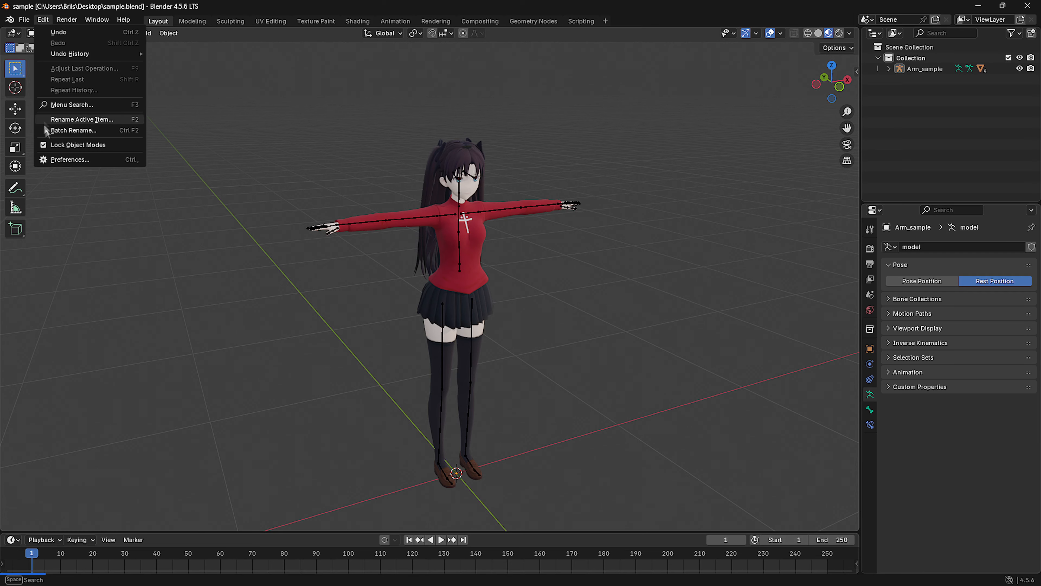
pyautogui.click(78, 156)
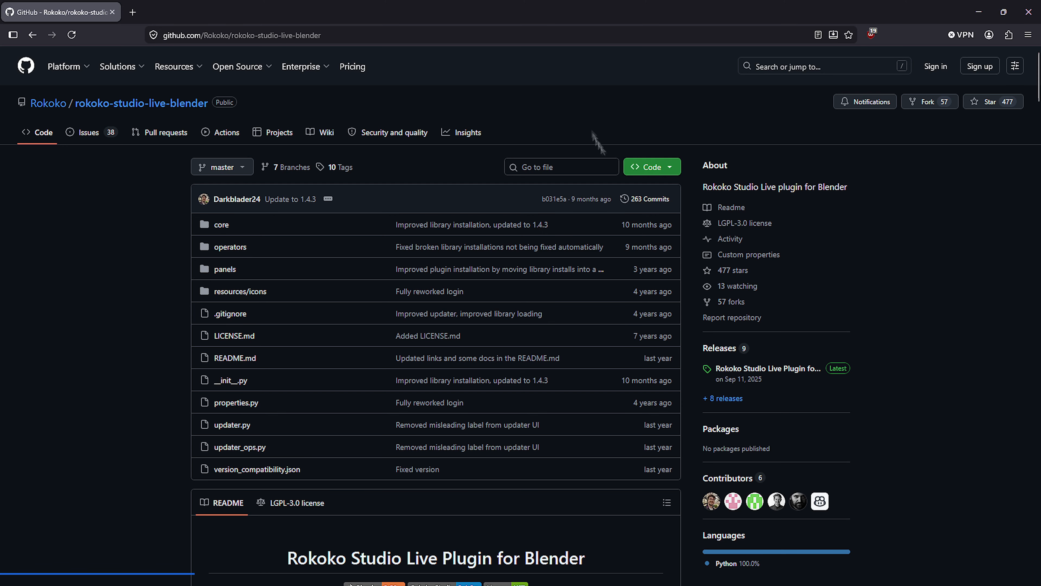
# - Switch to the browser and download the Rokoko Studio Live Plugin for Blender 1.4.3 from its latest GitHub release
pyautogui.click(539, 37)
pyautogui.click(900, 161)
pyautogui.scroll(-3, 903, 307)
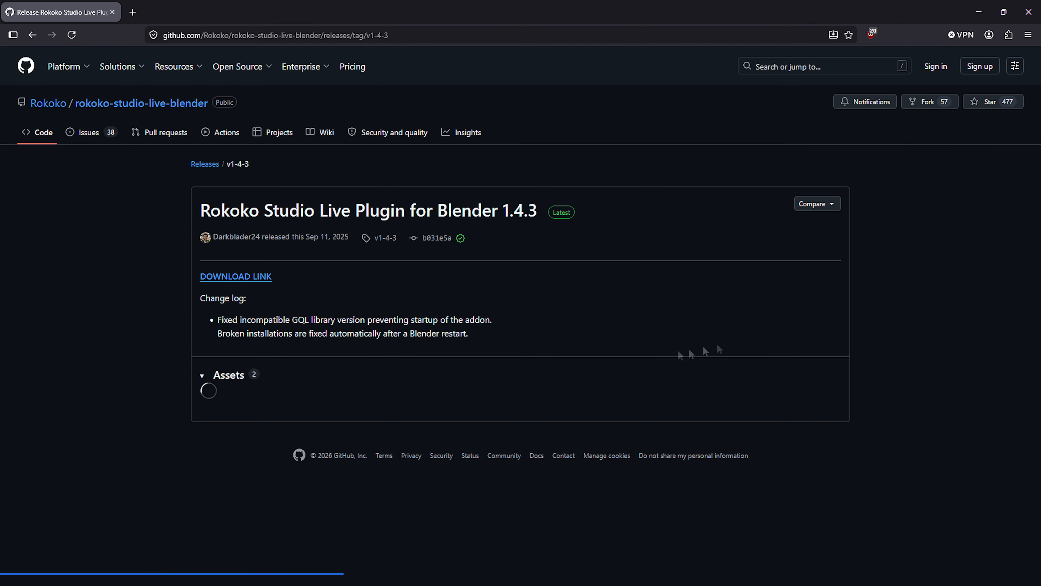
pyautogui.click(260, 278)
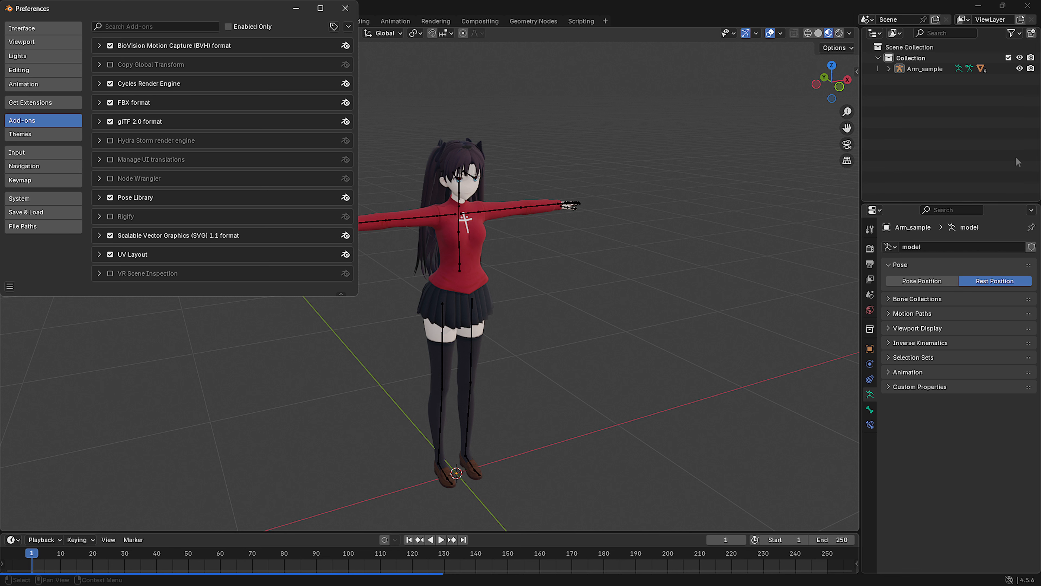
# - Switch to Blender, install the add-on rokoko-studio-live-blender-1-4-3.zip from the Downloads folder and close the preferences
pyautogui.moveTo(223, 11); pyautogui.dragTo(493, 123)
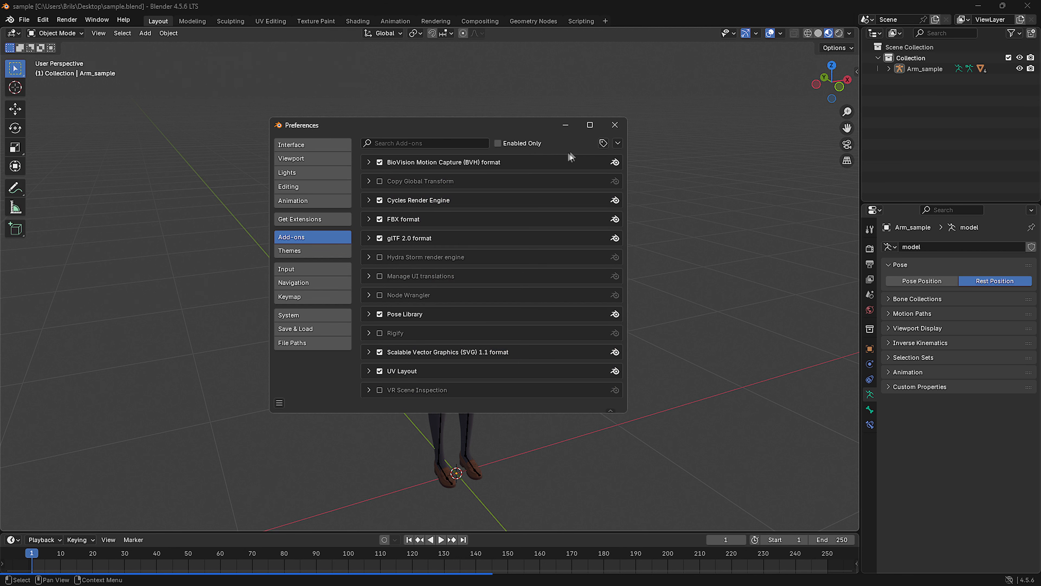
pyautogui.click(618, 143)
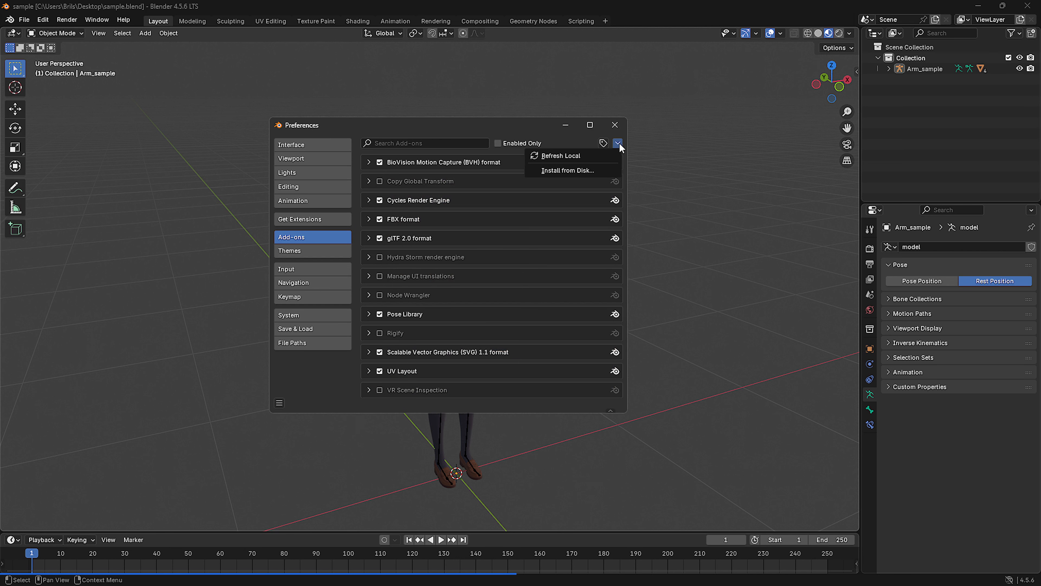
pyautogui.click(600, 166)
pyautogui.click(205, 213)
pyautogui.click(399, 161)
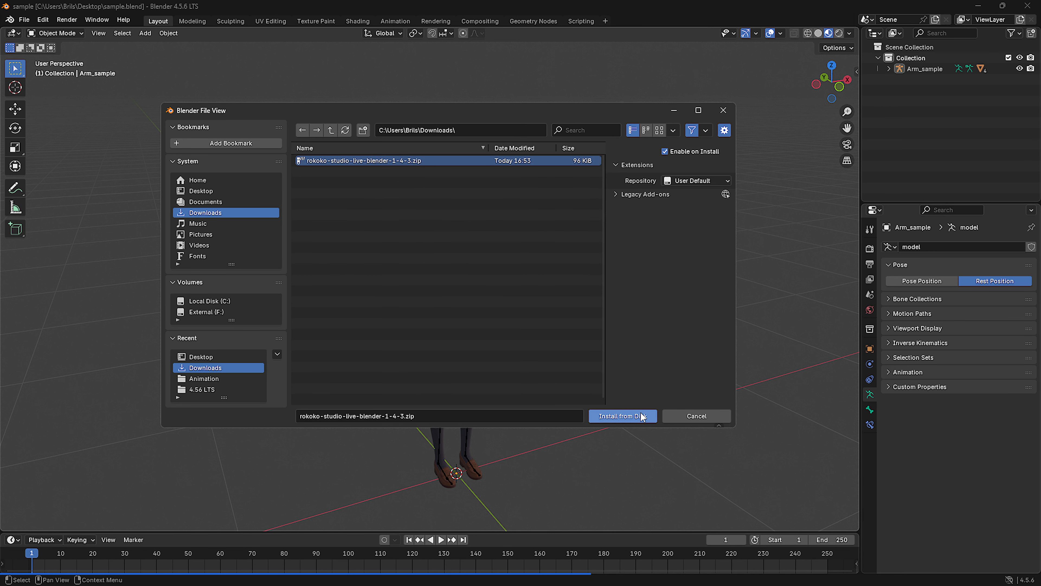
pyautogui.click(623, 416)
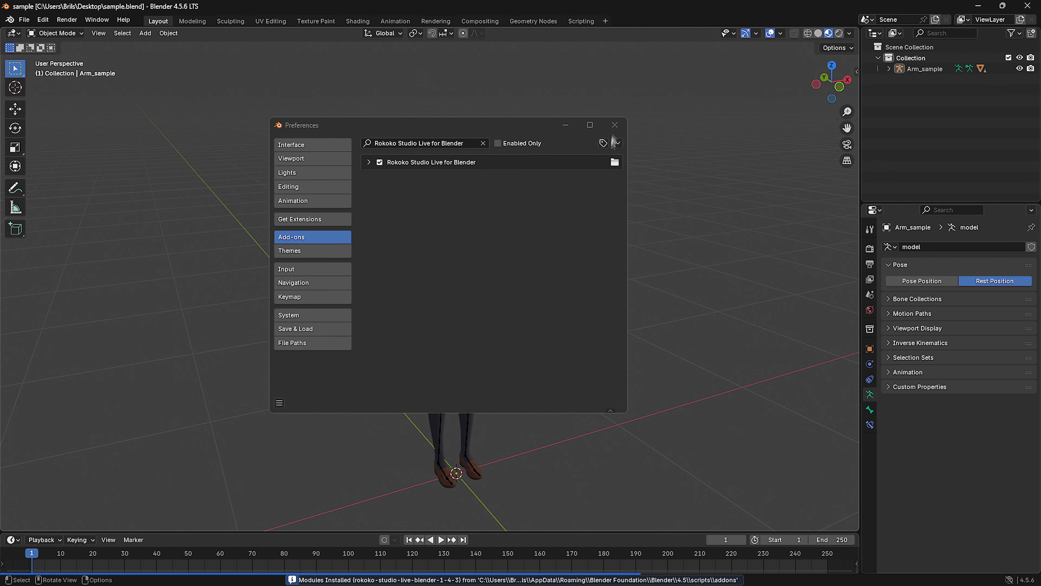
pyautogui.click(614, 124)
# - Show the Rokoko plugin's sidebar and sign in to Rokoko
pyautogui.press('n')
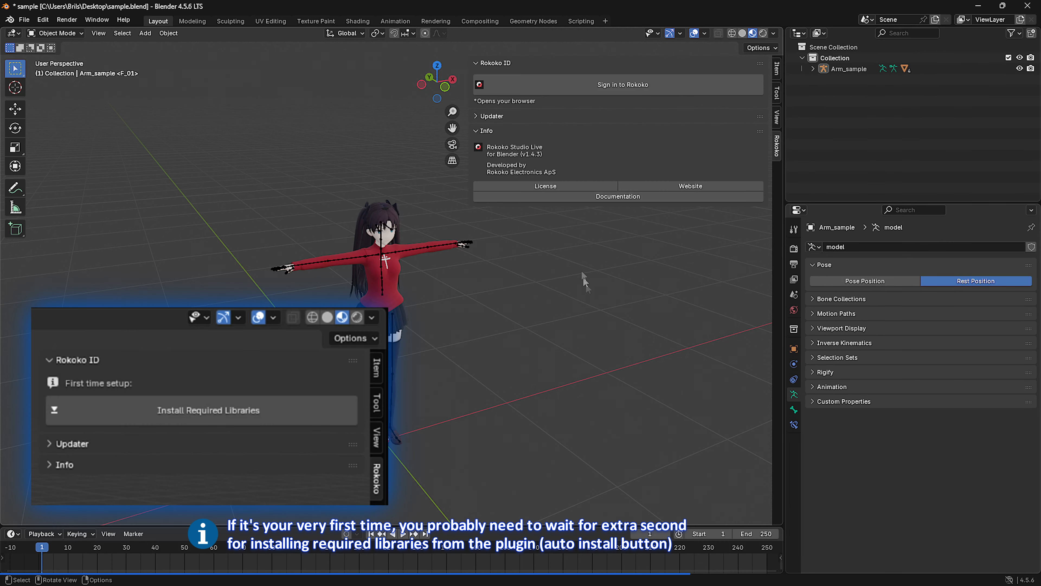
pyautogui.click(656, 84)
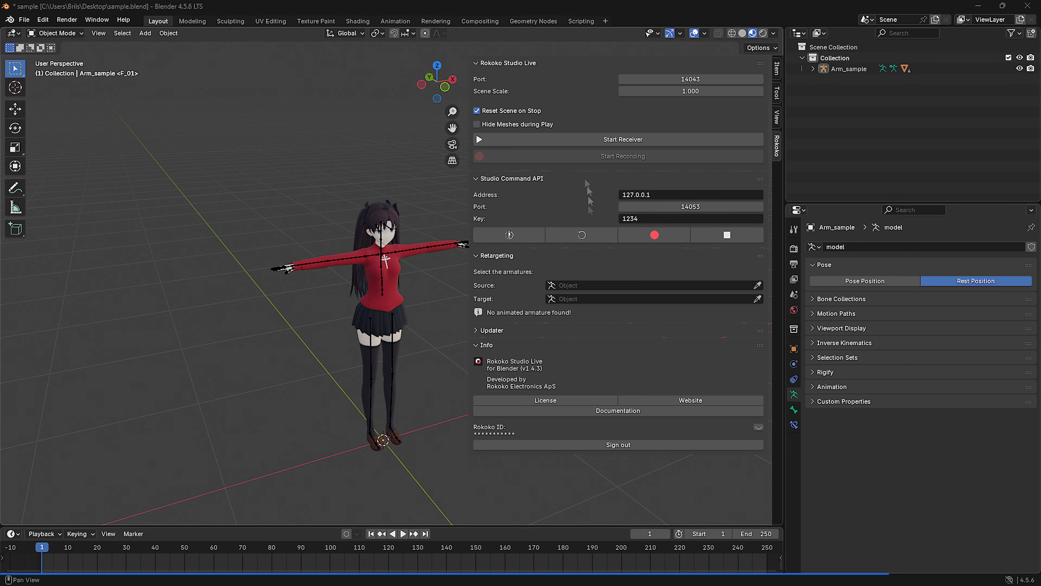
# - Collapse the Rokoko Studio Live, Studio Command API and Info sections and hide the sidebar
pyautogui.click(508, 63)
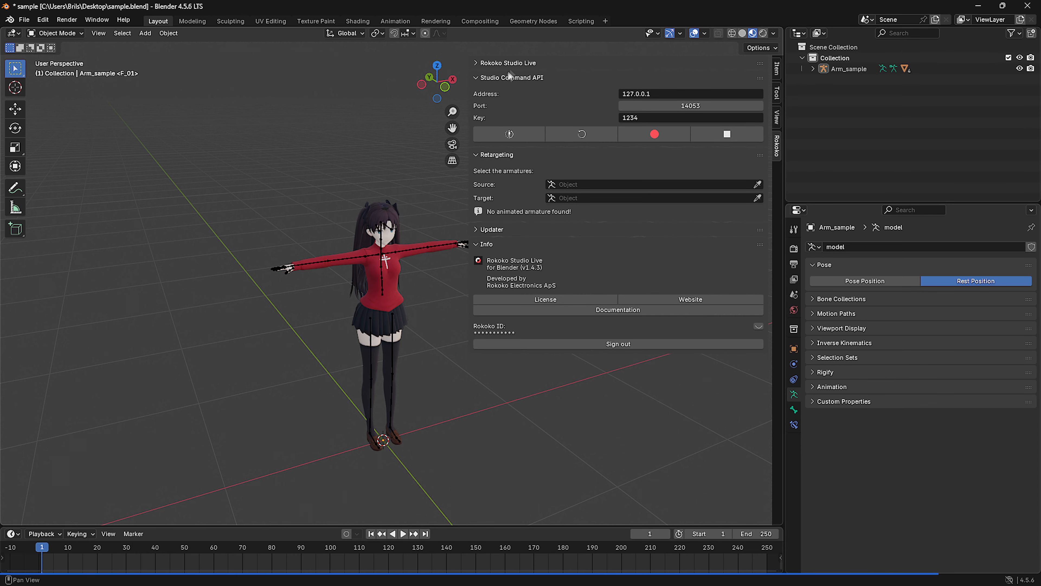
pyautogui.click(509, 78)
pyautogui.click(499, 182)
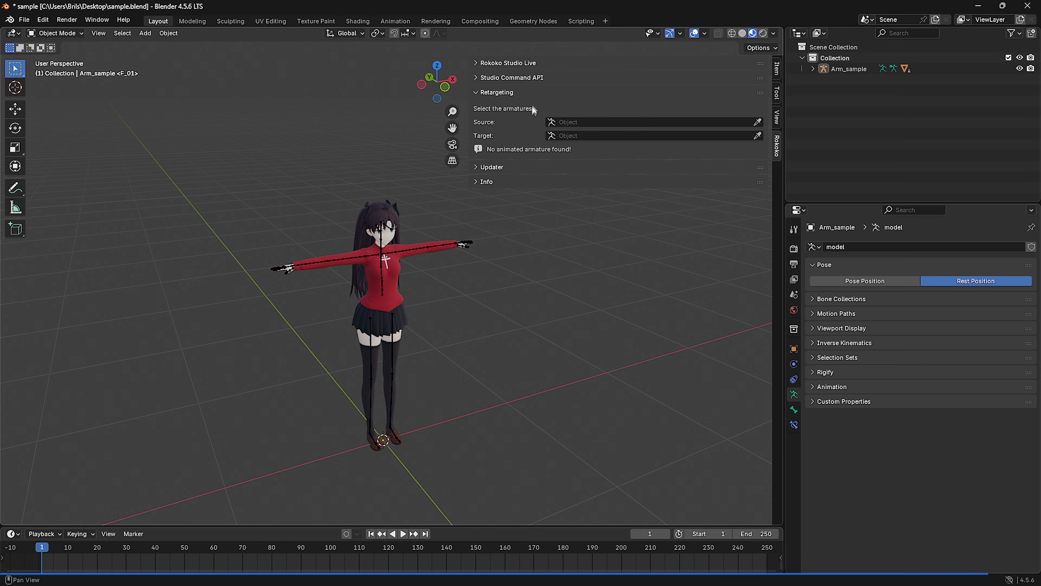
pyautogui.press('n')
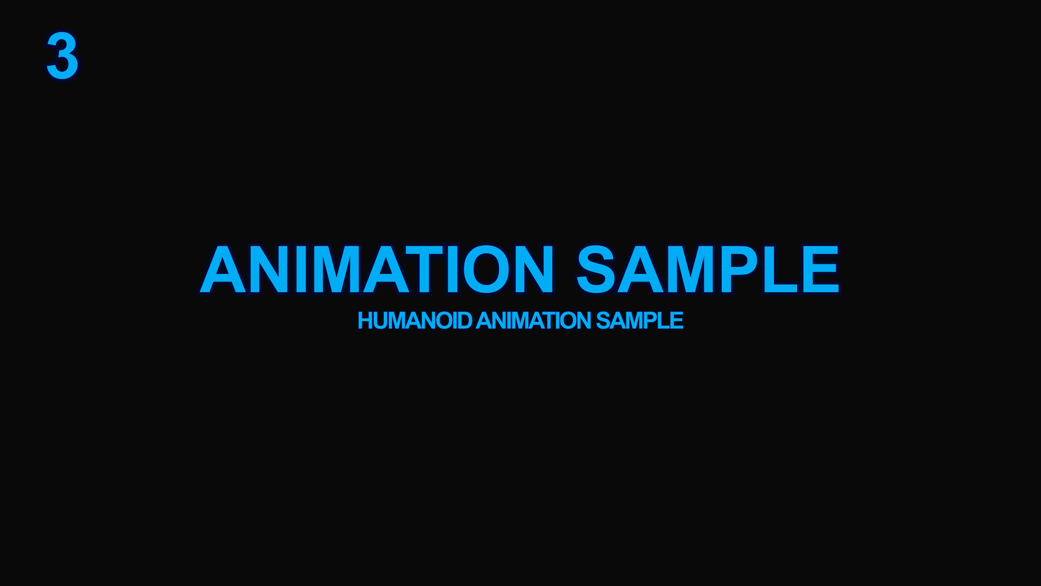
# - Switch to Mixamo in the browser, search for "Angry" and choose the standing animation named Angry
pyautogui.click(559, 362)
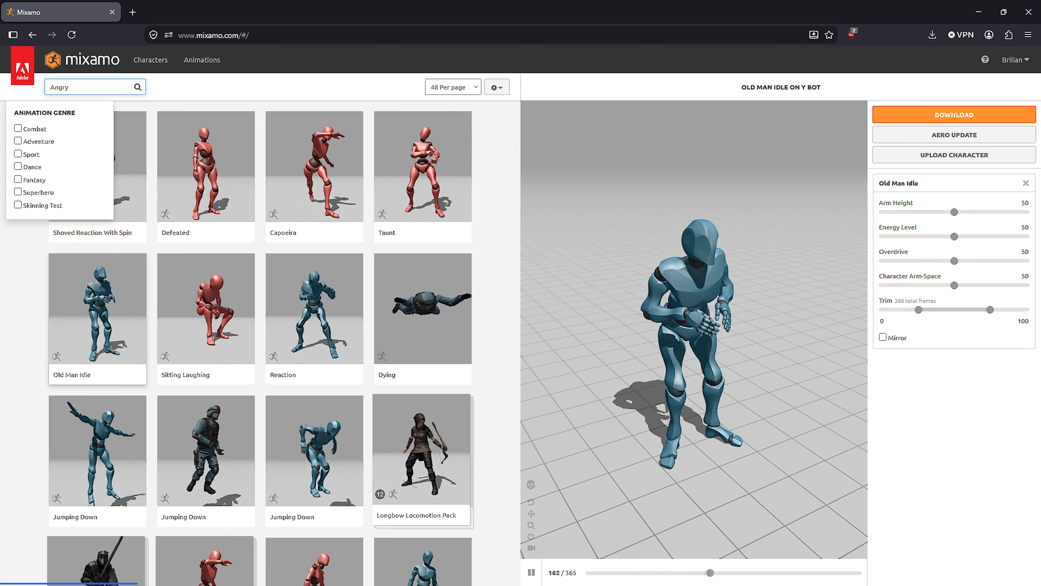
pyautogui.press('Return')
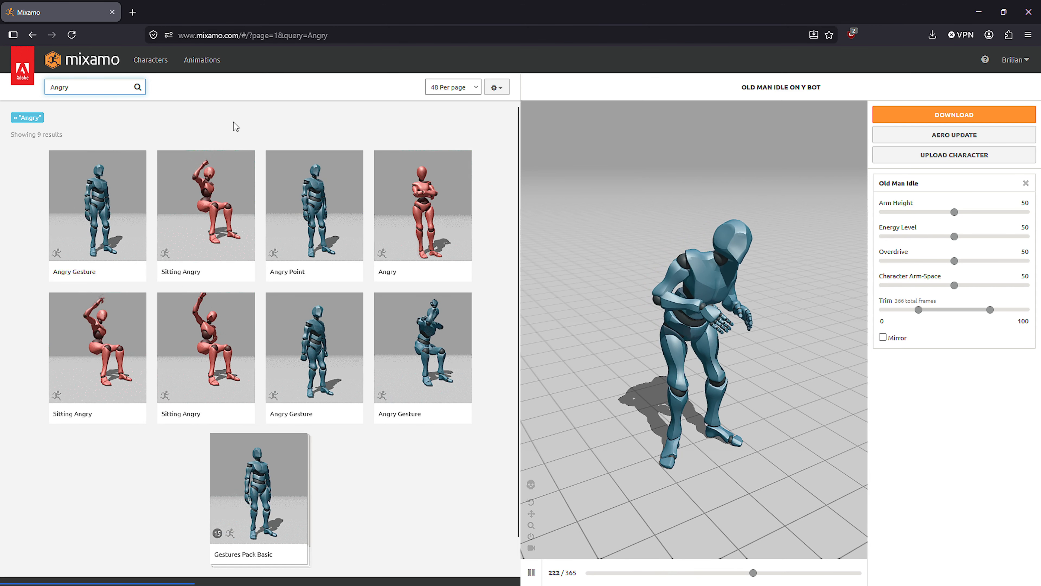
pyautogui.click(423, 214)
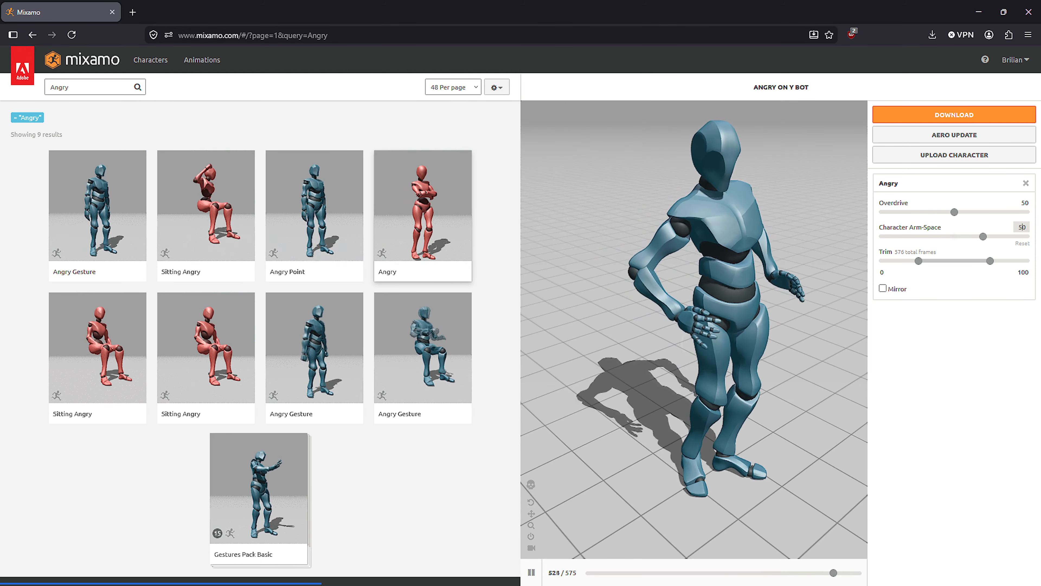
# - Download the Angry animation in FBX Binary(.fbx) format with skin
pyautogui.click(907, 115)
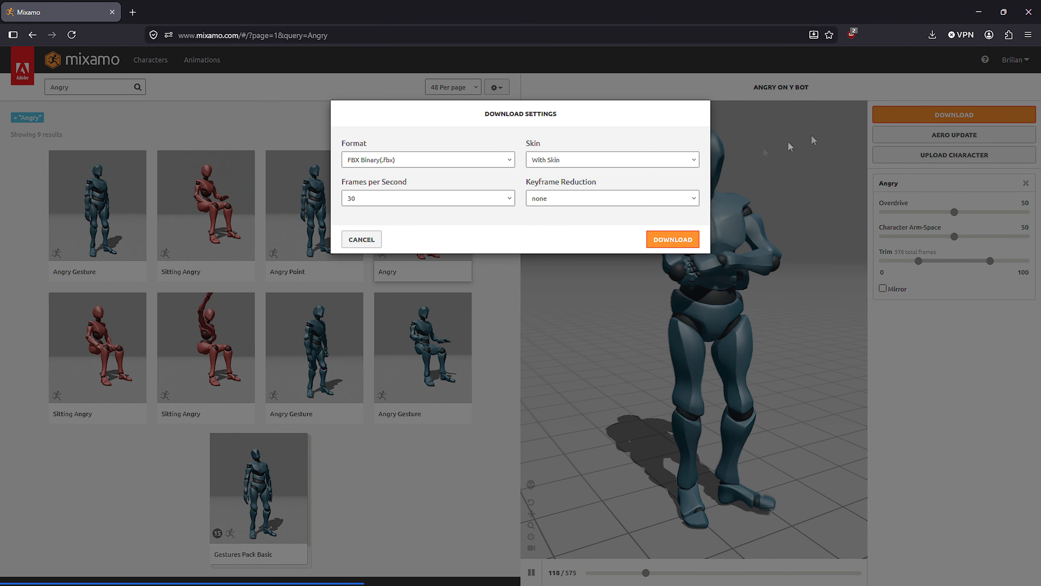
pyautogui.click(444, 164)
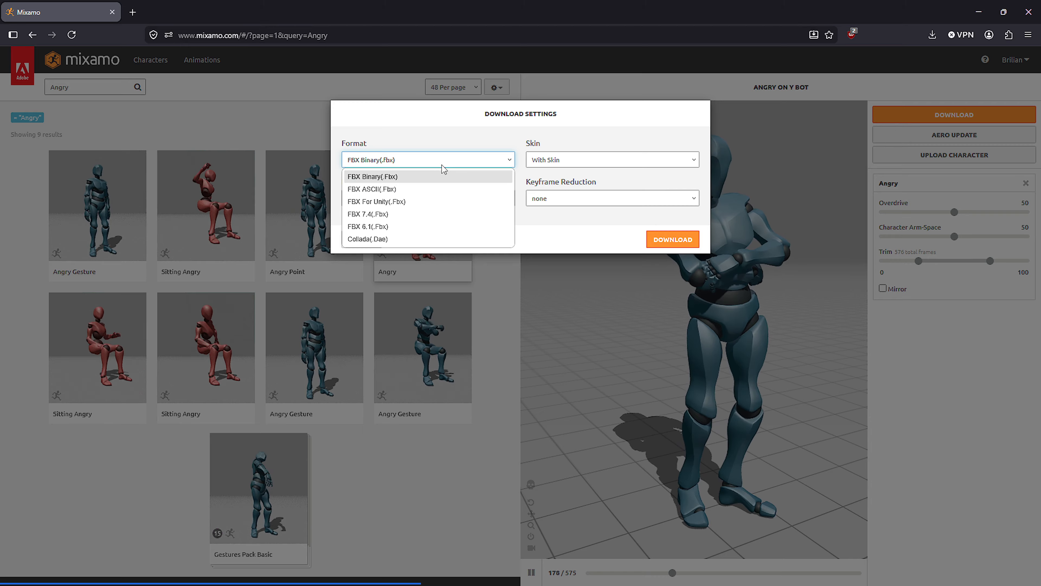
pyautogui.click(444, 175)
pyautogui.click(569, 161)
pyautogui.click(564, 177)
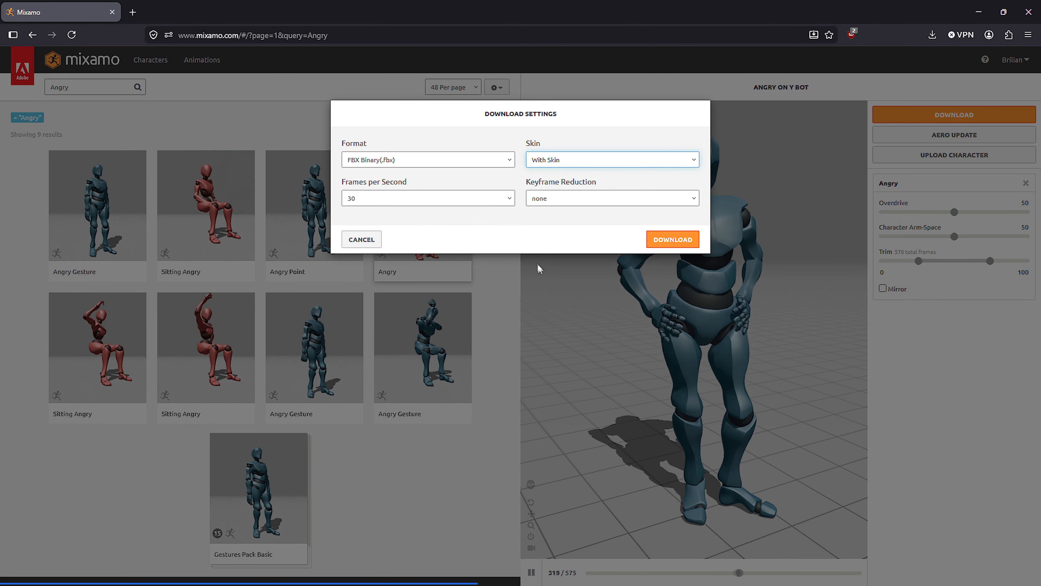
pyautogui.click(672, 240)
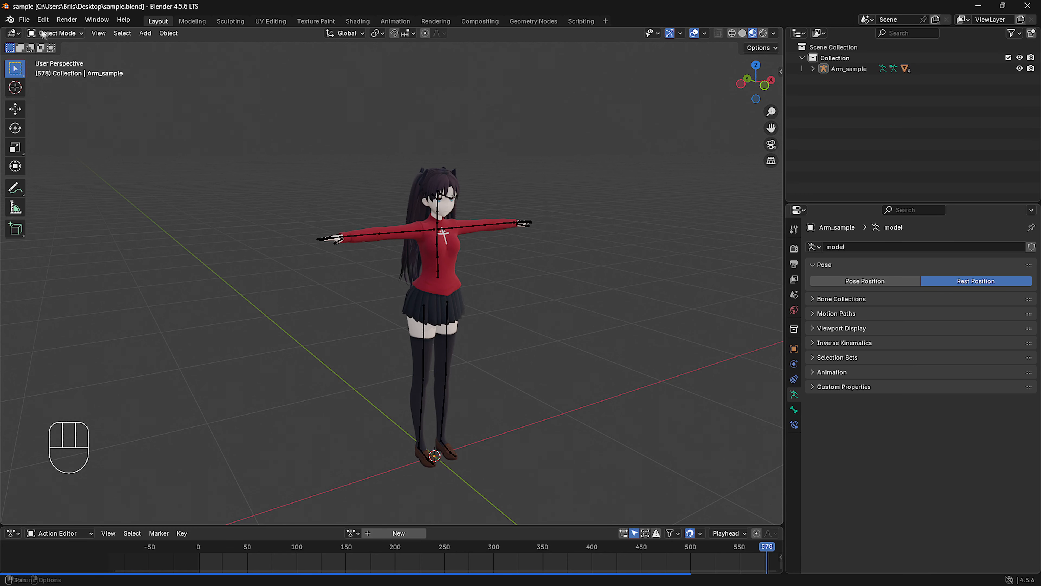
# - Switch to Blender and import Angry.fbx from the desktop's "a" folder using the default FBX import settings
pyautogui.click(24, 20)
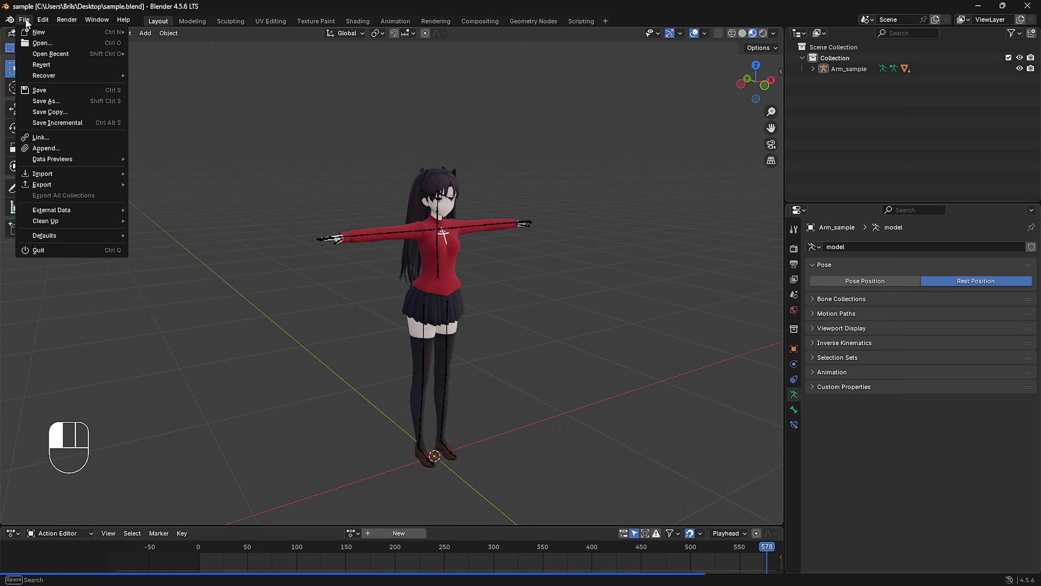
pyautogui.moveTo(68, 173)
pyautogui.click(179, 282)
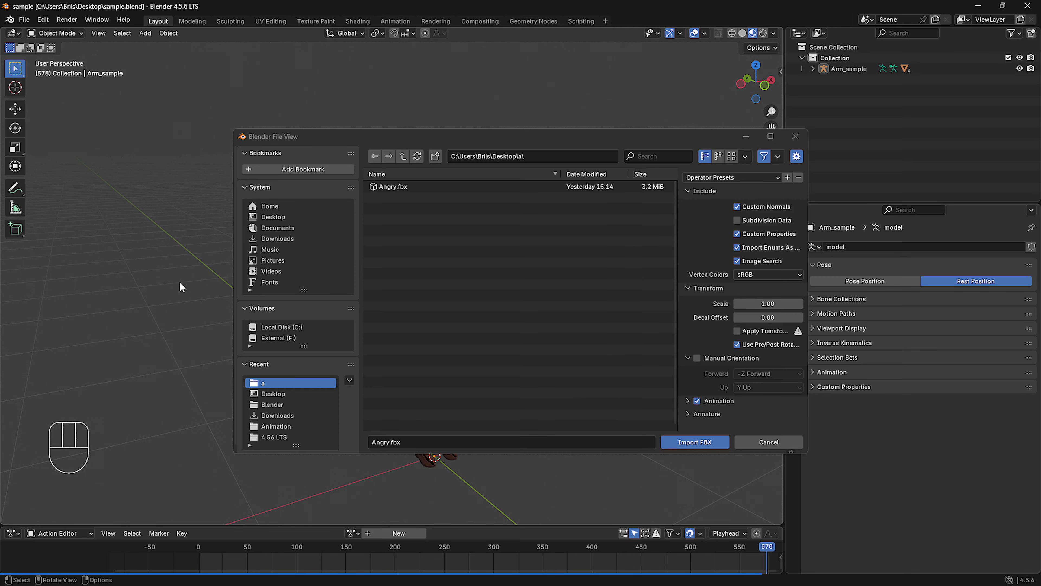
pyautogui.click(431, 188)
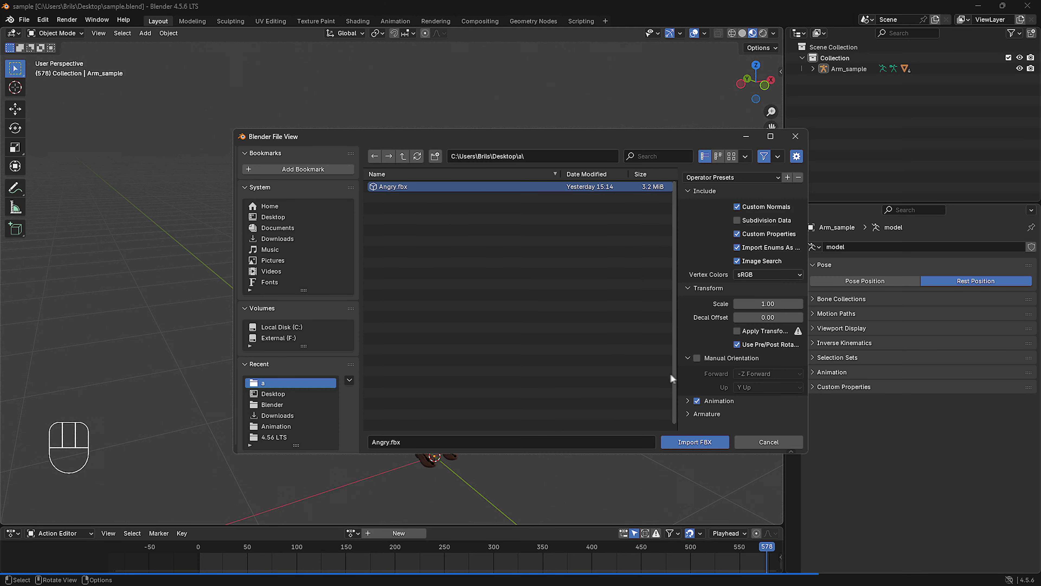
pyautogui.moveTo(675, 372); pyautogui.dragTo(590, 371)
pyautogui.click(598, 401)
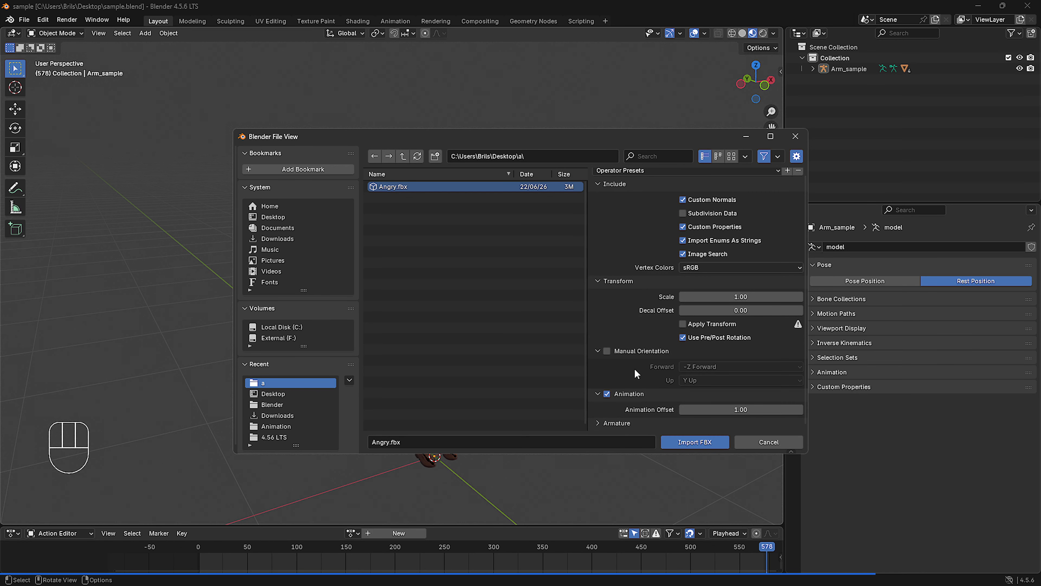
pyautogui.click(598, 423)
pyautogui.scroll(-4, 656, 394)
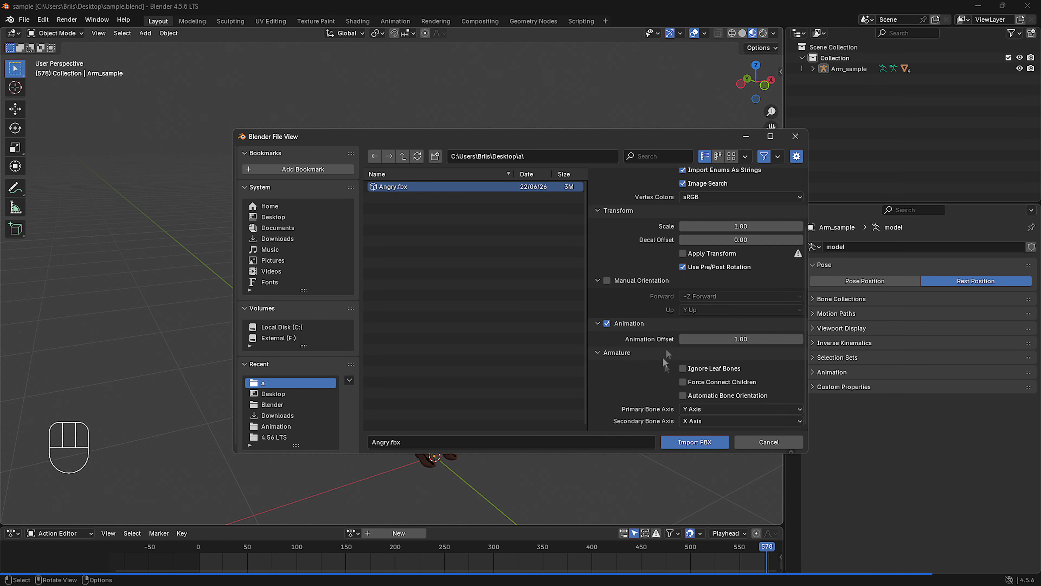
pyautogui.scroll(5, 771, 311)
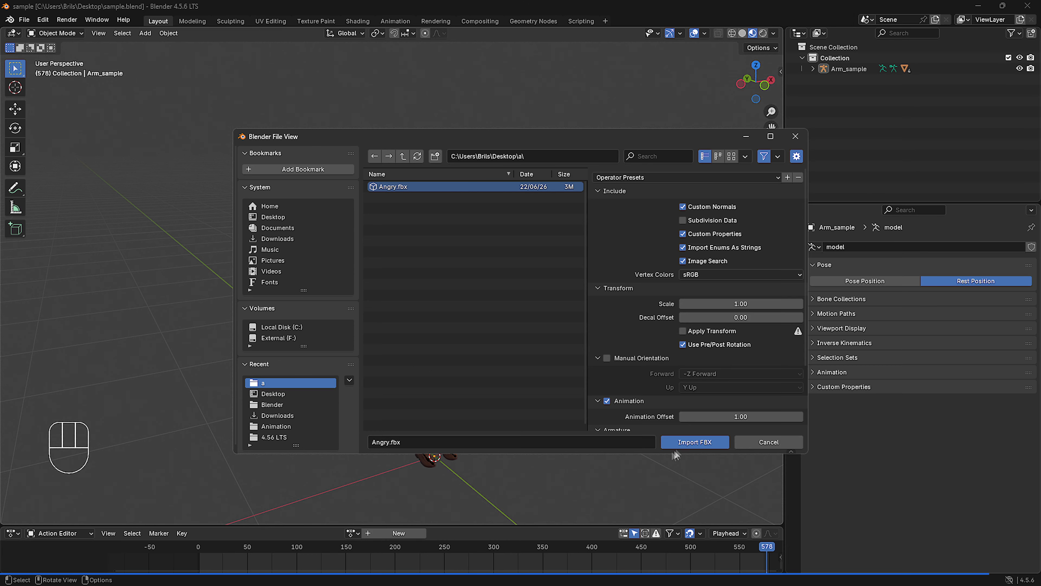
pyautogui.click(681, 442)
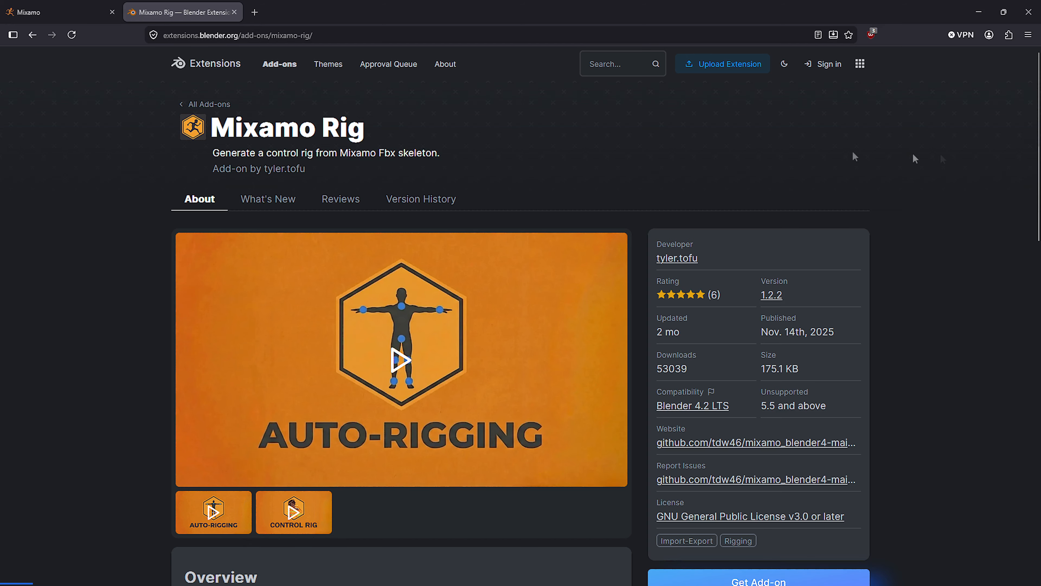
# - Download the v1.2.2 source zip from the Mixamo Rig add-on's GitHub release and the add-on zip from its Blender Extensions page
pyautogui.scroll(-4, 1004, 303)
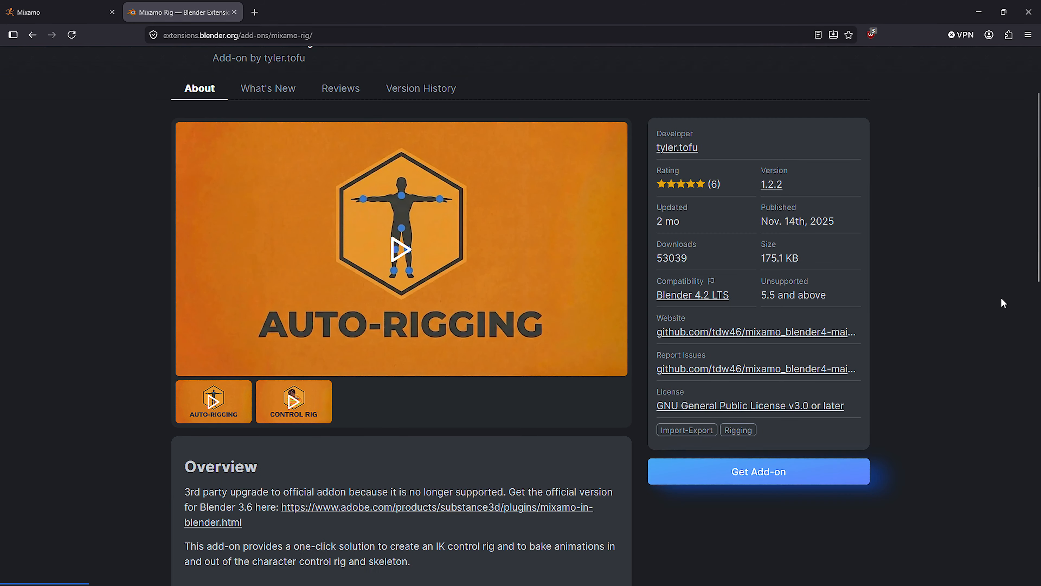
pyautogui.click(740, 404)
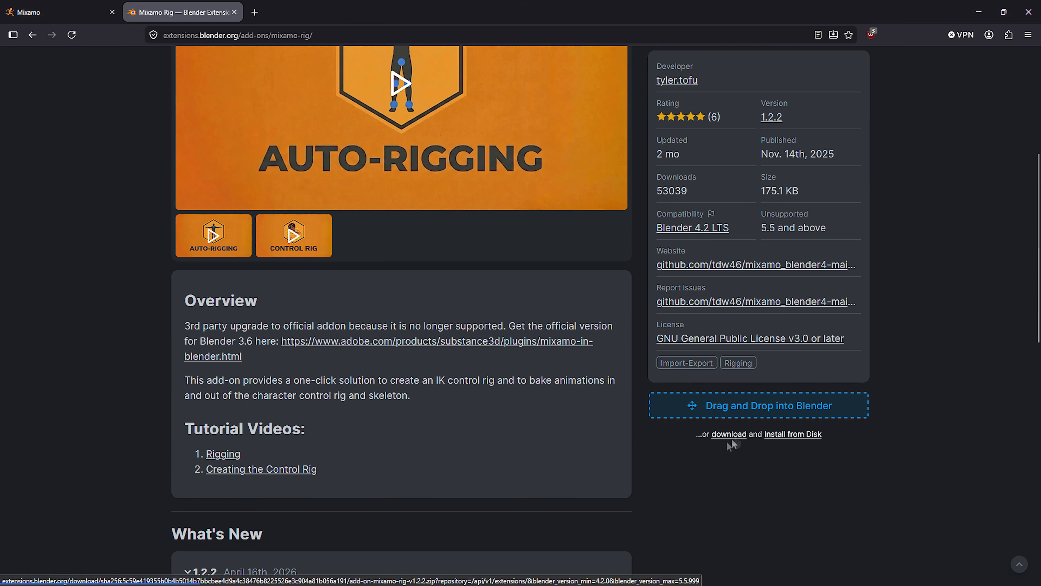
pyautogui.rightClick(731, 271)
pyautogui.click(731, 274)
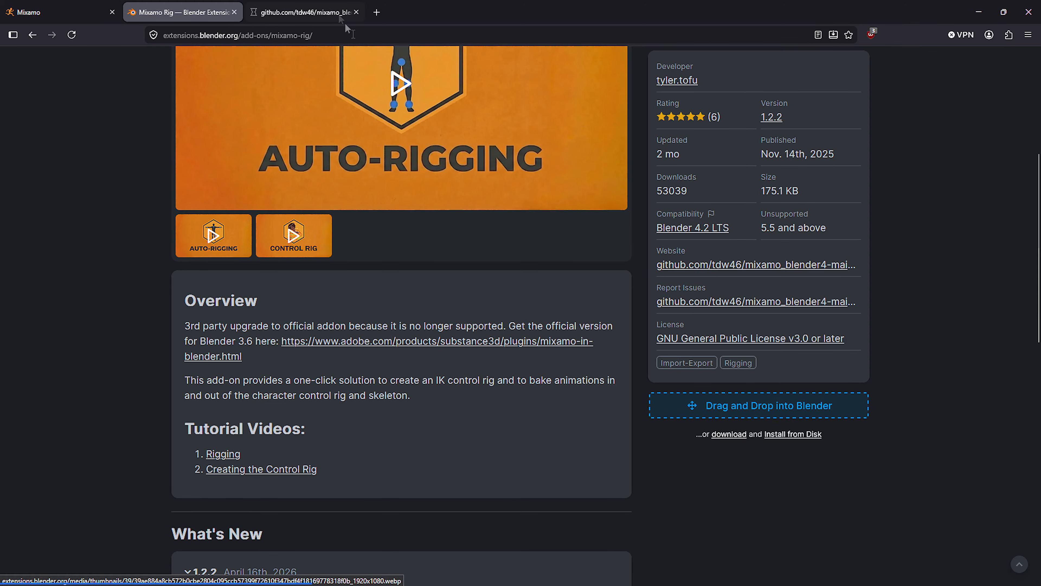
pyautogui.click(315, 5)
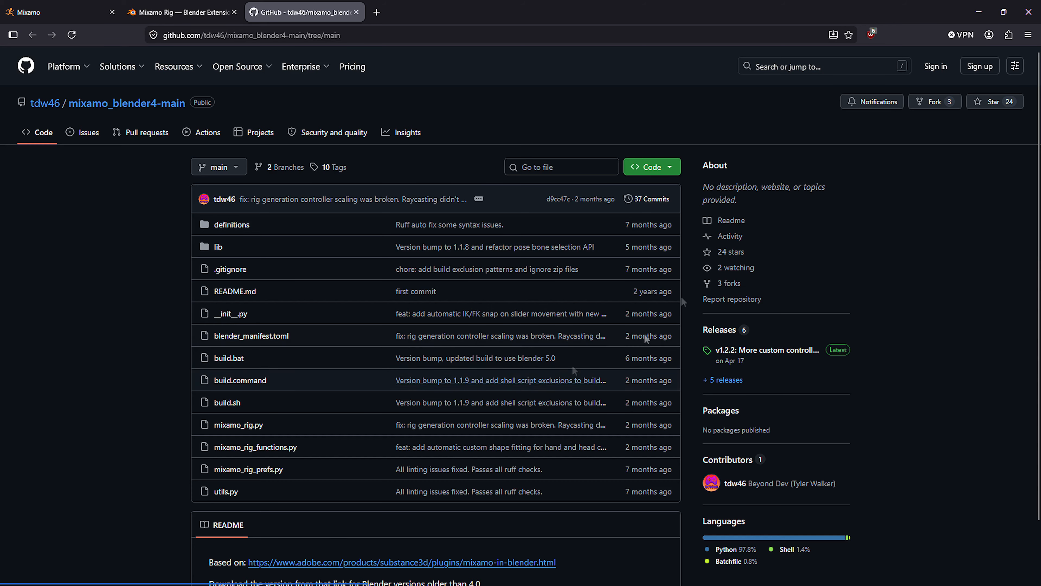
pyautogui.click(775, 353)
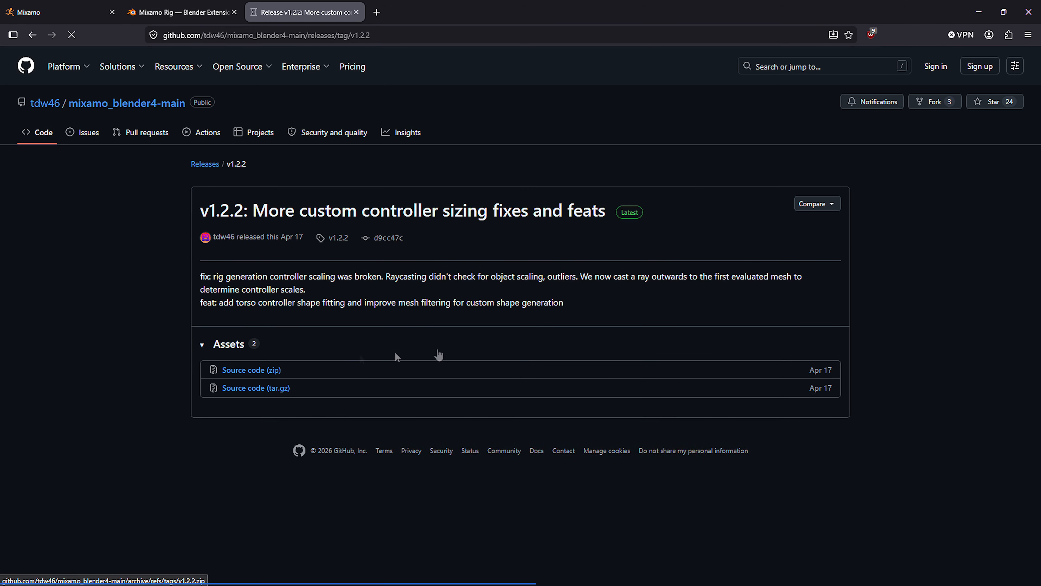
pyautogui.click(180, 12)
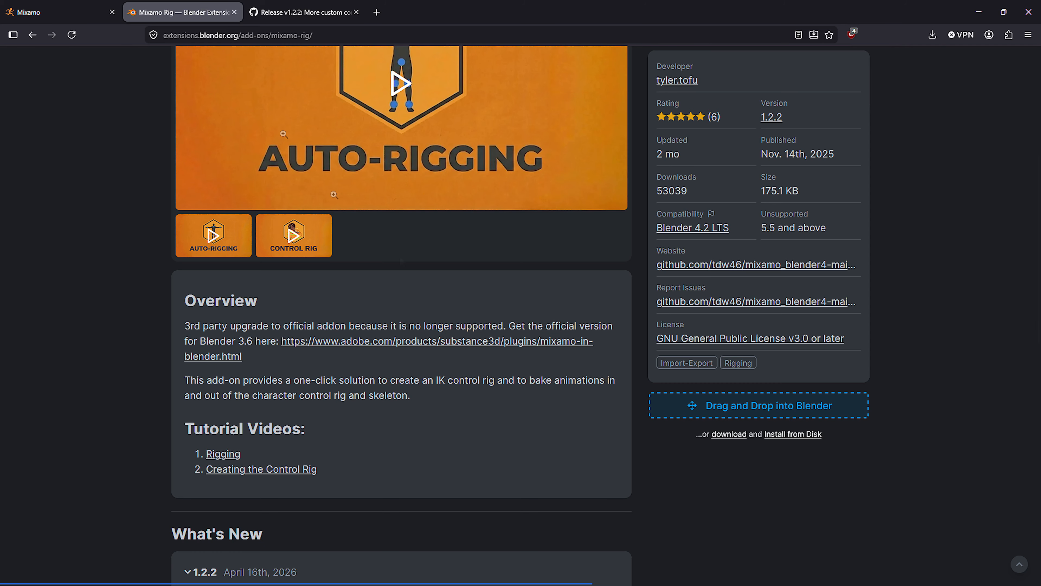
pyautogui.click(730, 435)
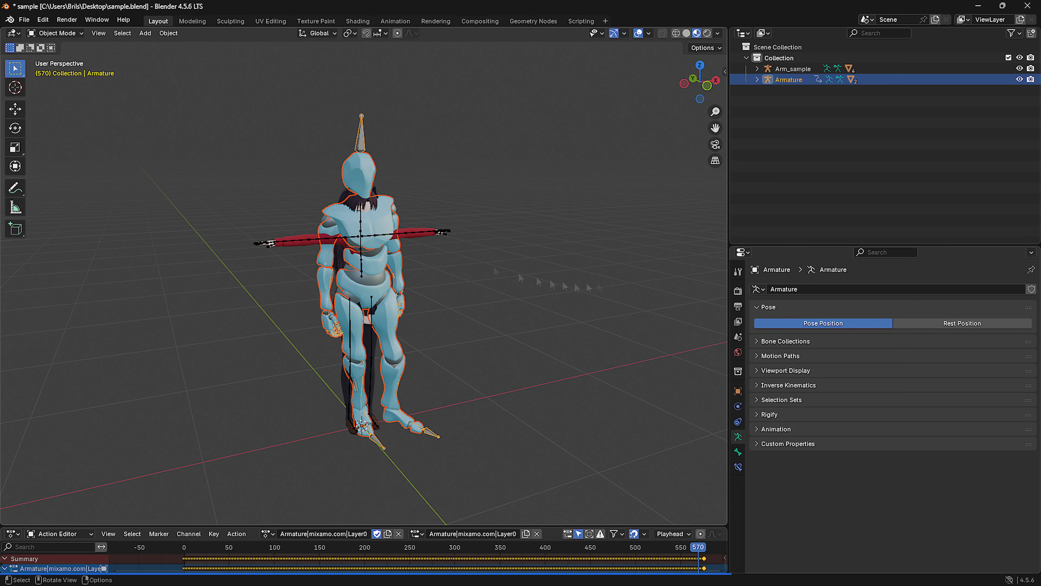
# - Switch to Blender, install add-on-mixamo-rig-v1.2.2.zip from the Downloads folder and expand the Mixamo Rig add-on's details
pyautogui.click(39, 19)
pyautogui.click(77, 158)
pyautogui.click(346, 26)
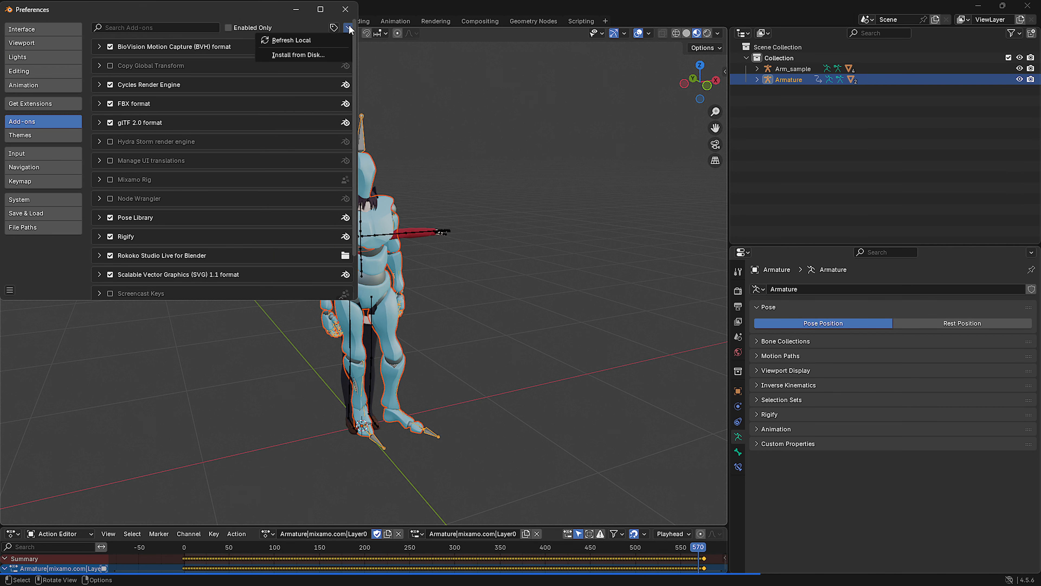
pyautogui.click(295, 56)
pyautogui.click(217, 58)
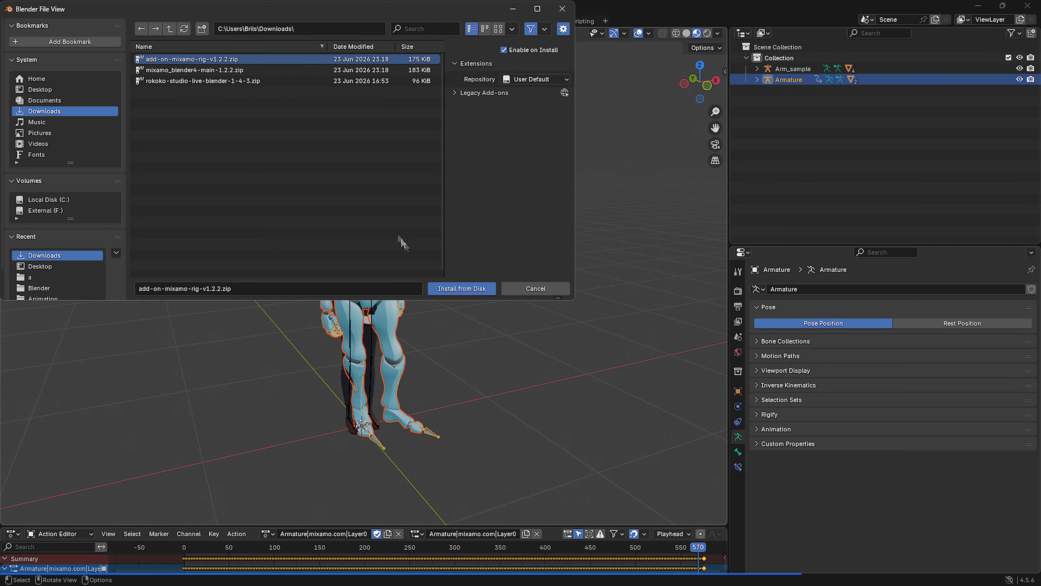
pyautogui.click(449, 288)
pyautogui.click(98, 179)
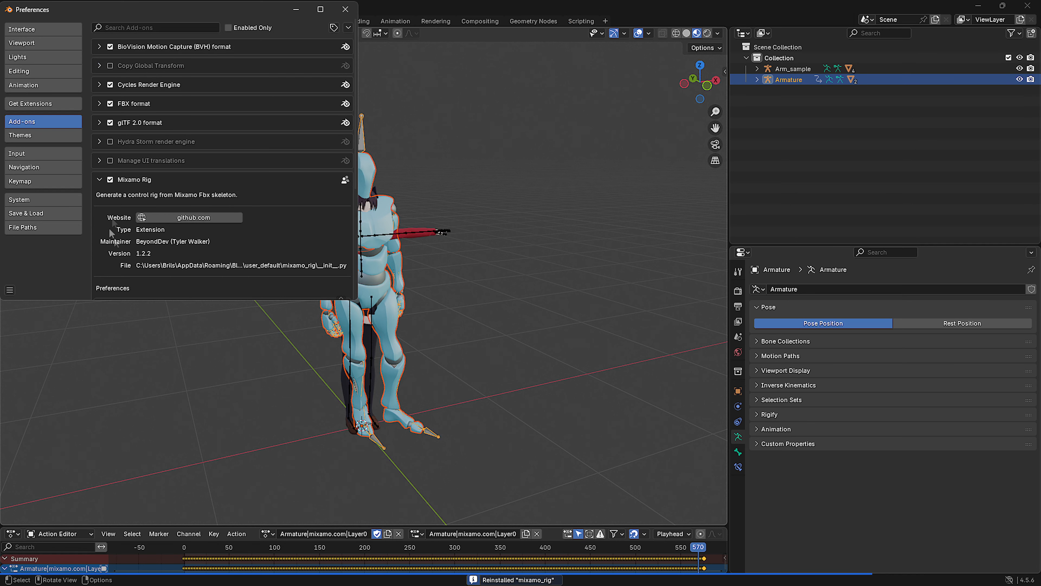
# - Close the preferences, view the Mixamo Control Rig options in the viewport sidebar and hide the sidebar again
pyautogui.click(345, 9)
pyautogui.press('n')
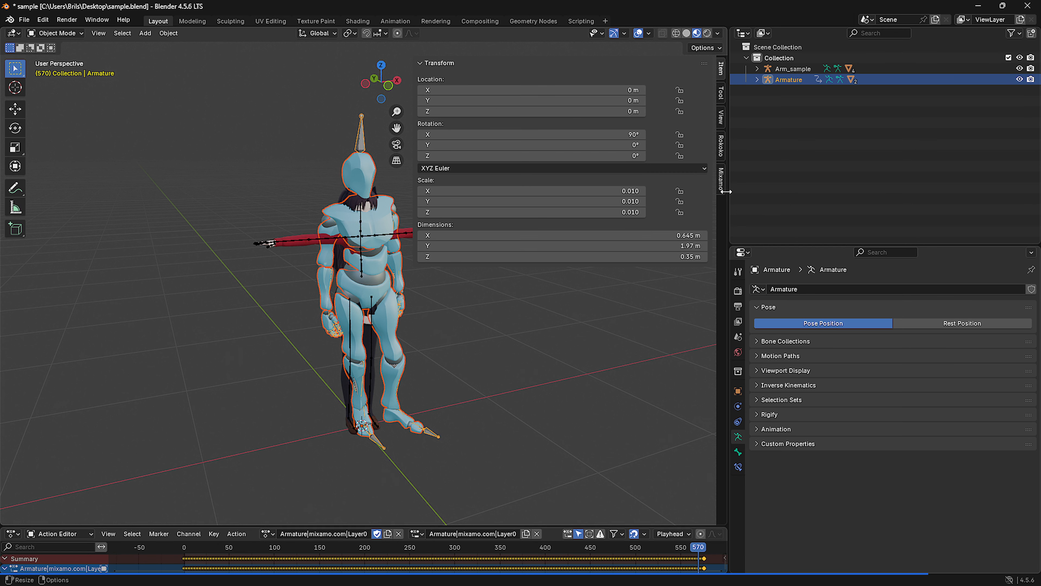
pyautogui.click(722, 181)
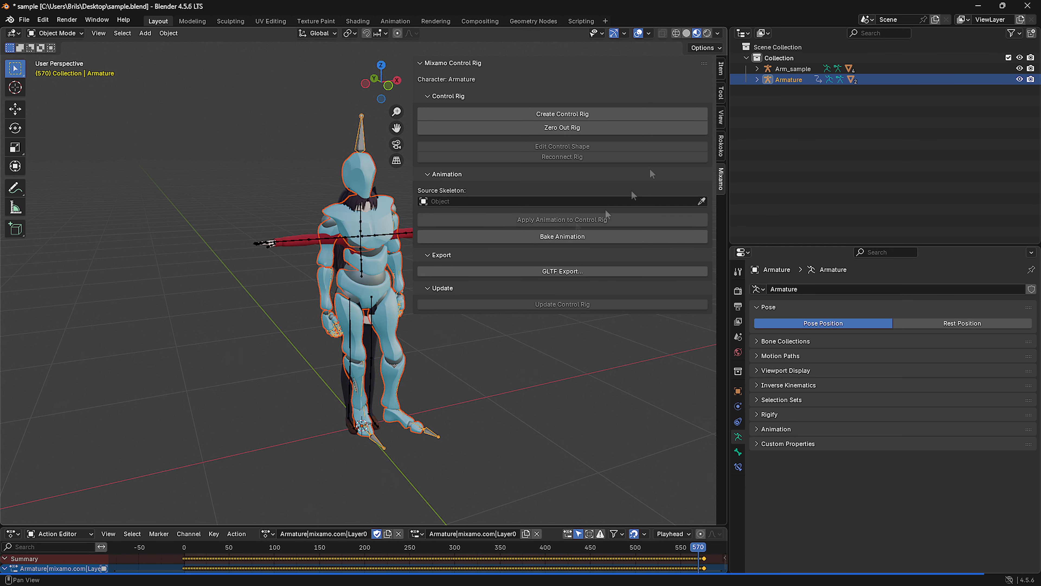
pyautogui.press('n')
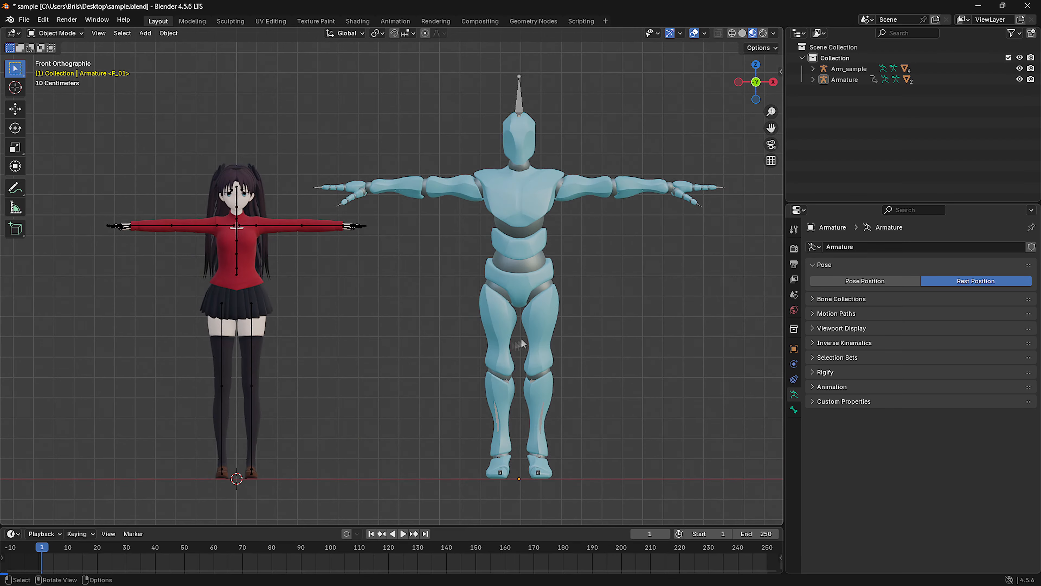
# - Show the viewport in wireframe and hide all the meshes under Arm_sample and Armature so only bones remain
pyautogui.hotkey('shift', 'z')
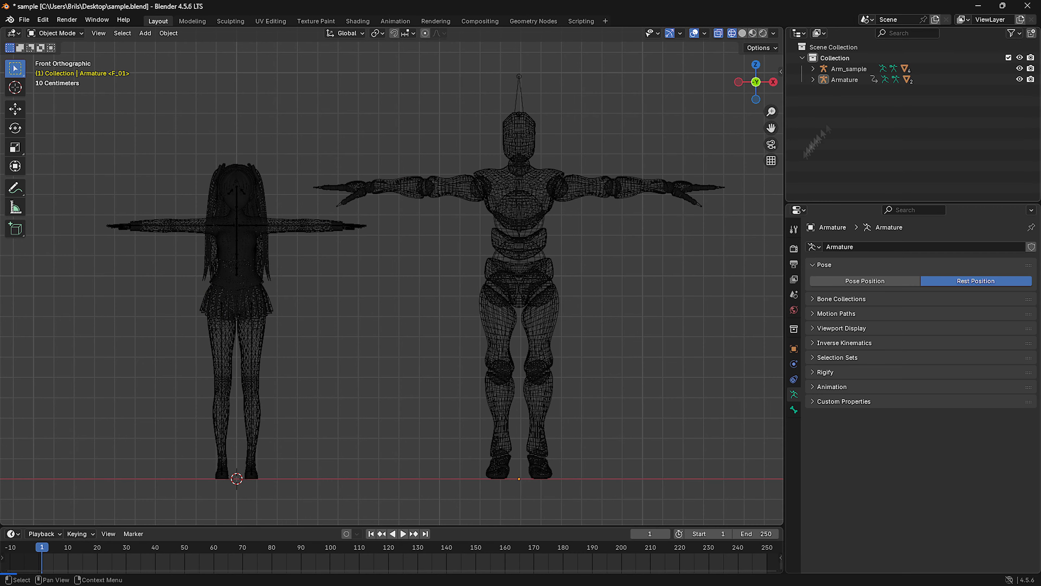
pyautogui.click(813, 145)
pyautogui.moveTo(1019, 100); pyautogui.dragTo(1020, 134)
pyautogui.scroll(-1, 1018, 150)
pyautogui.moveTo(1020, 179); pyautogui.dragTo(1019, 189)
# - Set the Arm_sample armature's bone display to Octahedral and open the bone properties
pyautogui.click(283, 227)
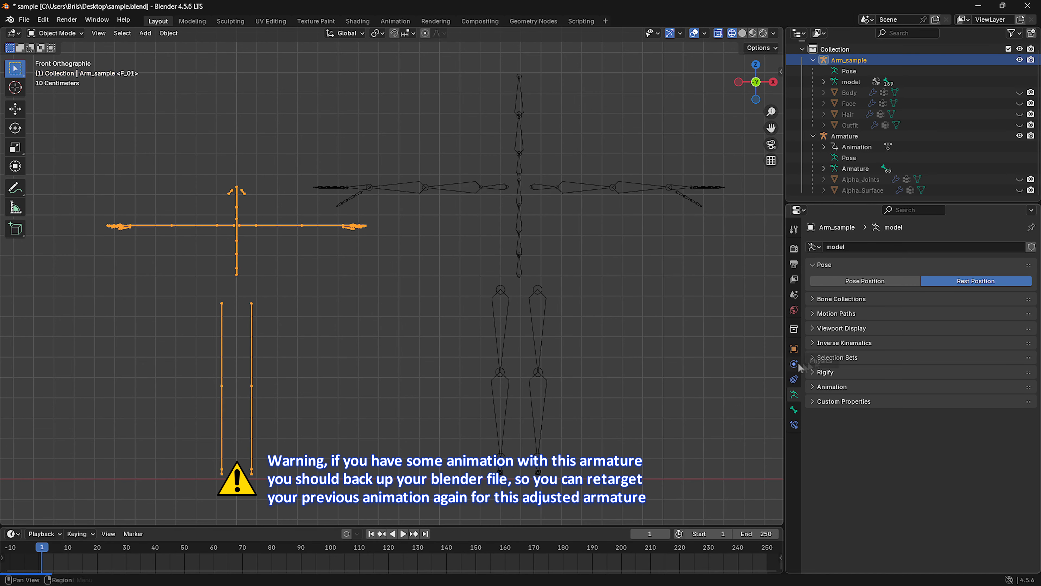
pyautogui.click(840, 328)
pyautogui.click(920, 346)
pyautogui.click(918, 357)
pyautogui.click(383, 367)
pyautogui.click(794, 409)
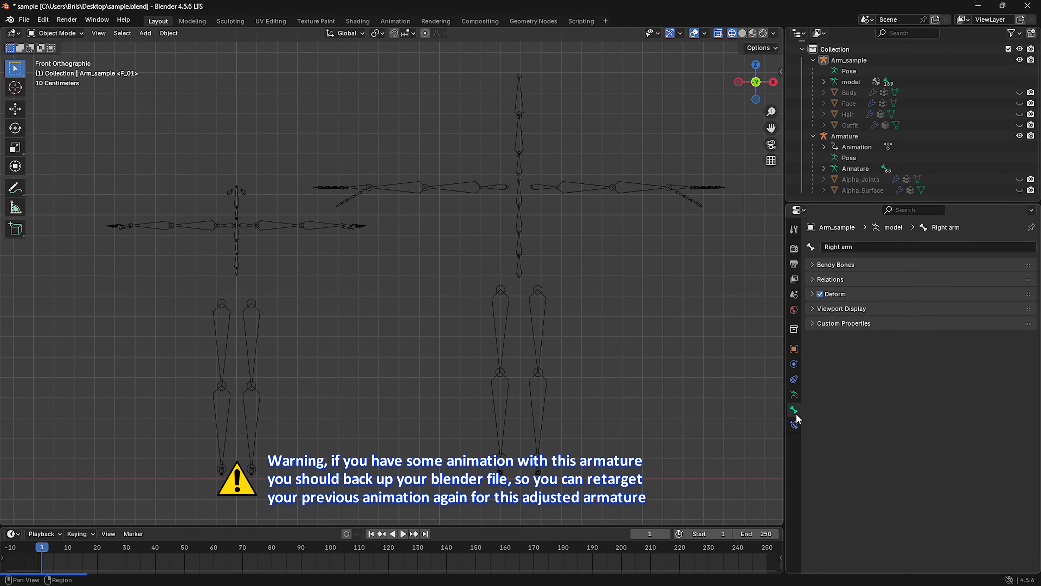
# - Enter Edit Mode on Arm_sample and hide its extra hair and skirt bones
pyautogui.click(172, 235)
pyautogui.press('Tab')
pyautogui.press('h')
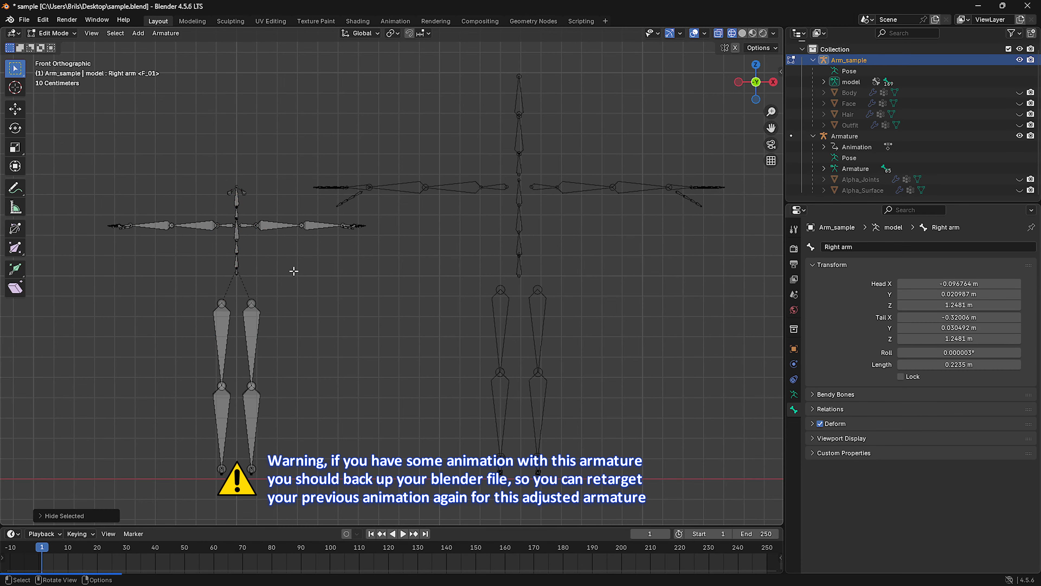
# - Return to Object Mode, select Arm_sample and Armature together and enter Edit Mode on both
pyautogui.click(60, 36)
pyautogui.click(61, 46)
pyautogui.keyDown('shift'); pyautogui.click(485, 191); pyautogui.keyUp('shift')
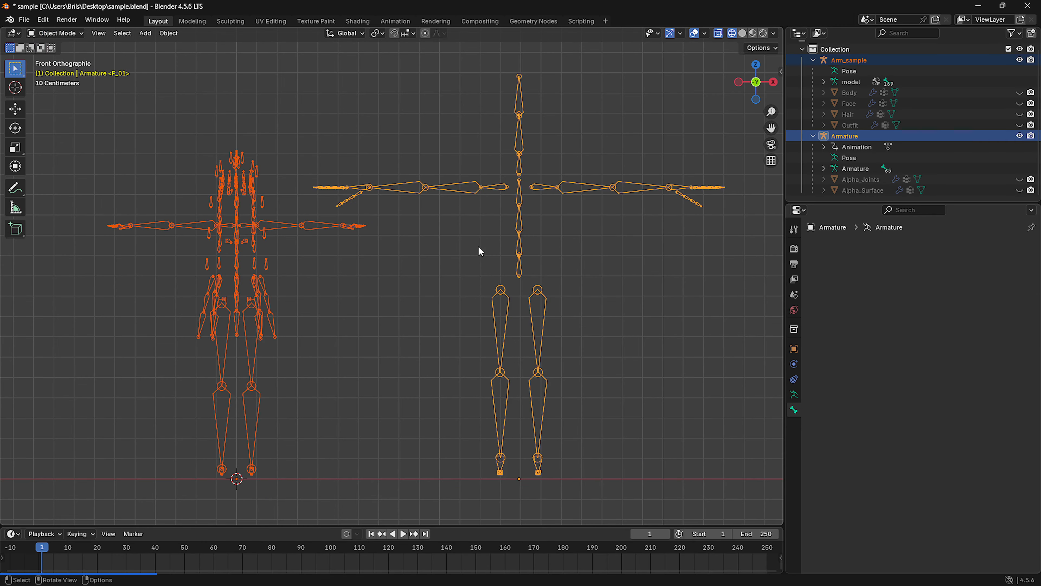
pyautogui.press('Tab')
pyautogui.moveTo(867, 203); pyautogui.dragTo(867, 245)
# - Rename Arm_sample's Right elbow bone as mixamorig:RightForeArm, copying the name from the matching Mixamo bone
pyautogui.click(407, 186)
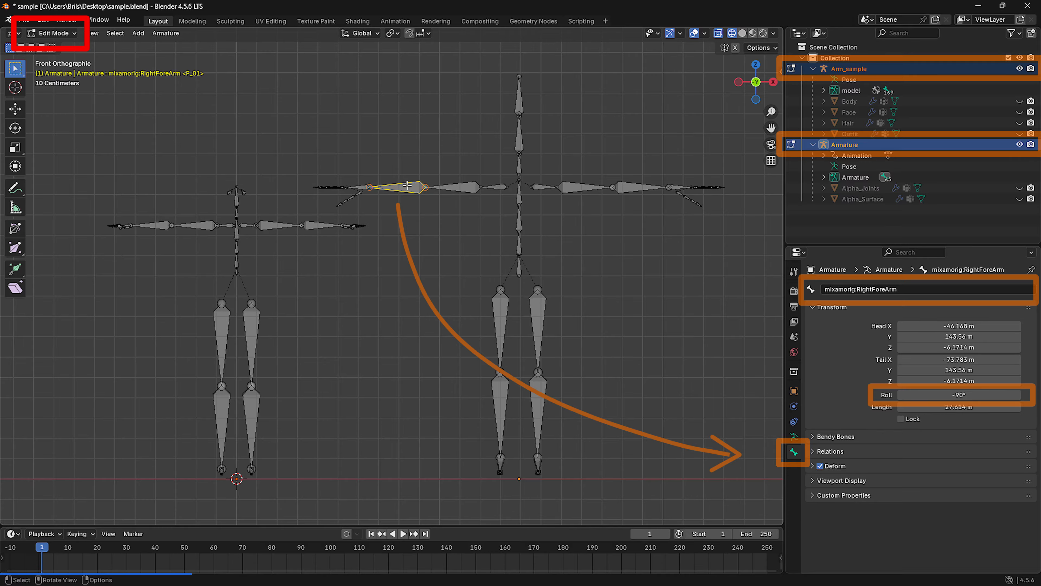
pyautogui.click(903, 291)
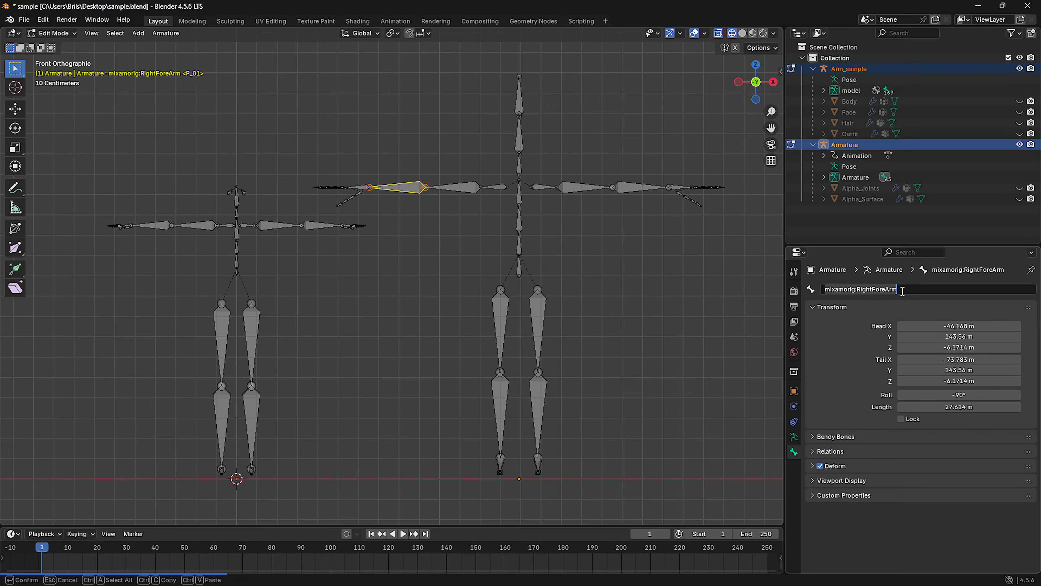
pyautogui.click(162, 229)
pyautogui.click(157, 226)
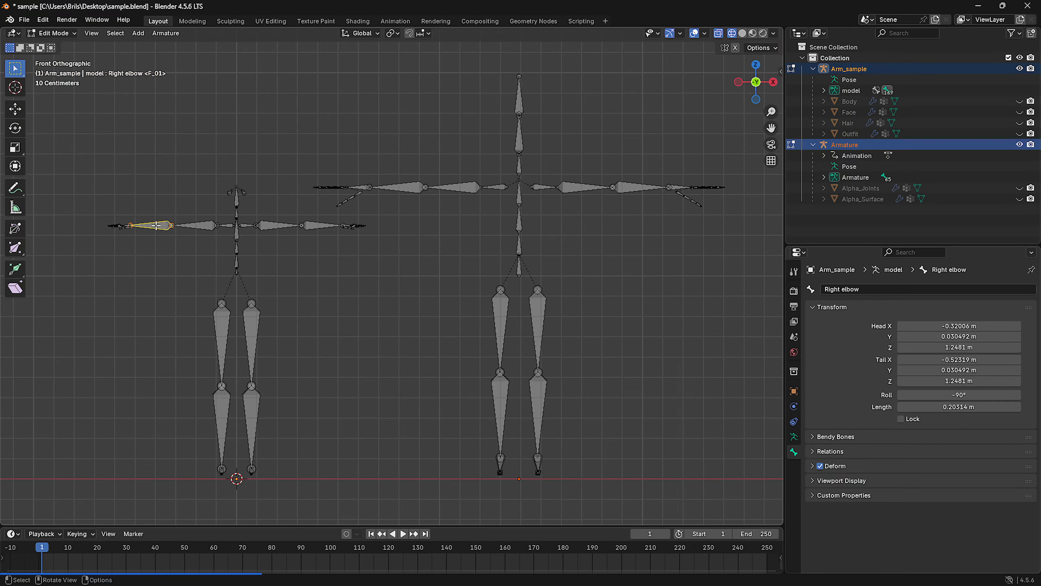
pyautogui.click(923, 291)
pyautogui.write('mixamorig:RightForeArm')
pyautogui.press('Return')
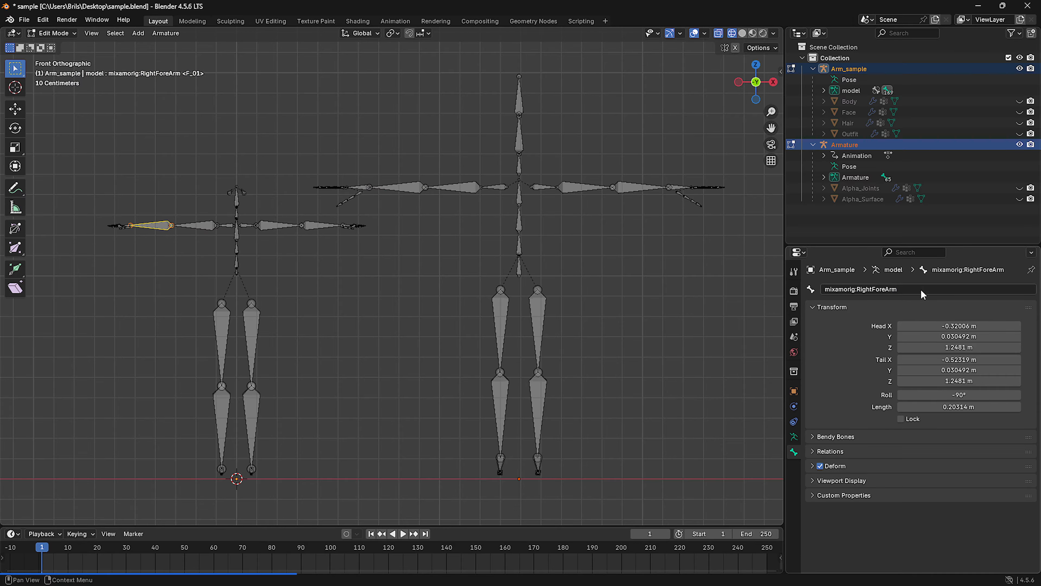
# - Copy the Mixamo right forearm bone's -90° roll to Arm_sample's mixamorig:RightForeArm bone
pyautogui.click(411, 184)
pyautogui.click(987, 396)
pyautogui.hotkey('ctrl', 'c')
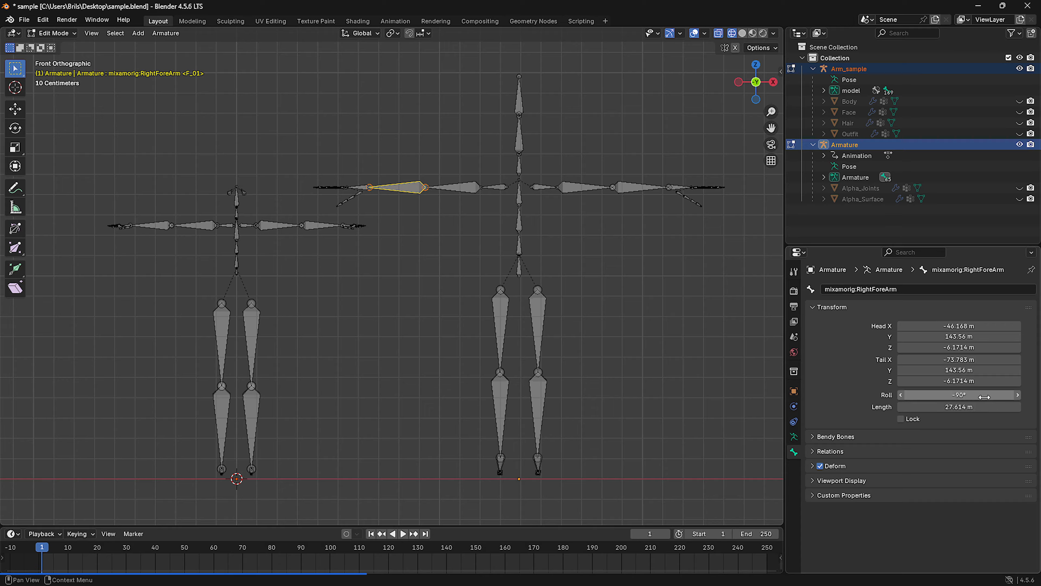
pyautogui.click(670, 351)
pyautogui.click(158, 225)
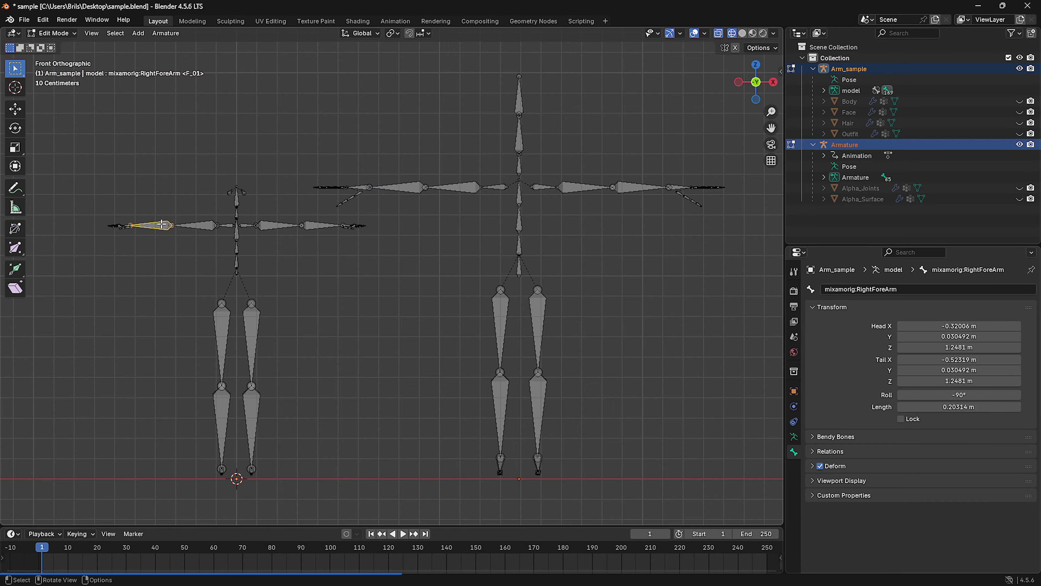
pyautogui.click(930, 392)
pyautogui.hotkey('ctrl', 'v')
pyautogui.press('Return')
# - Rename Arm_sample's Right arm bone as mixamorig:RightArm, copying the name from the matching Mixamo bone
pyautogui.click(197, 227)
pyautogui.click(459, 188)
pyautogui.click(874, 290)
pyautogui.hotkey('ctrl', 'c')
pyautogui.press('Return')
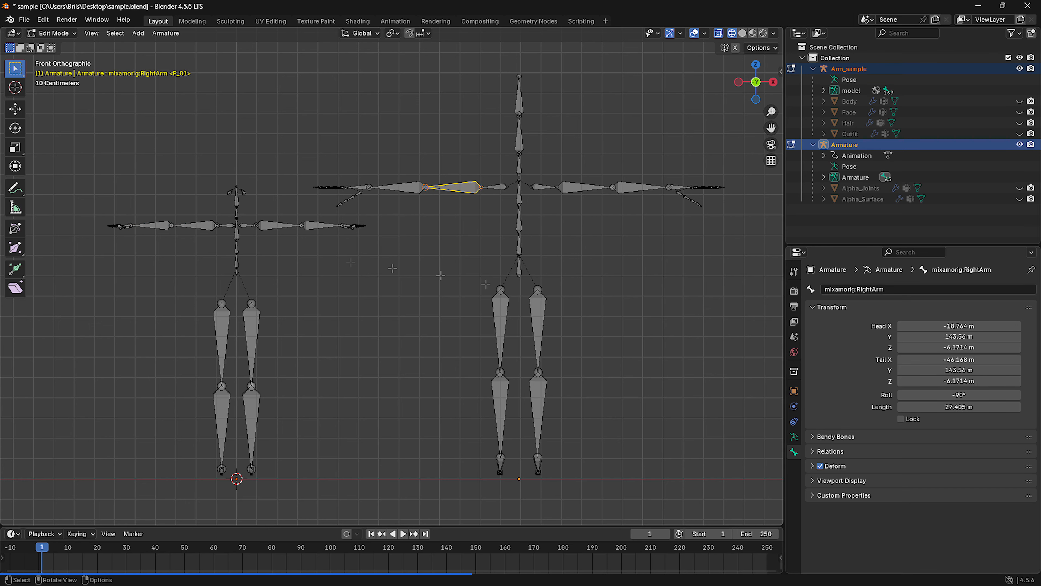
pyautogui.click(207, 225)
pyautogui.hotkey('ctrl', 'v')
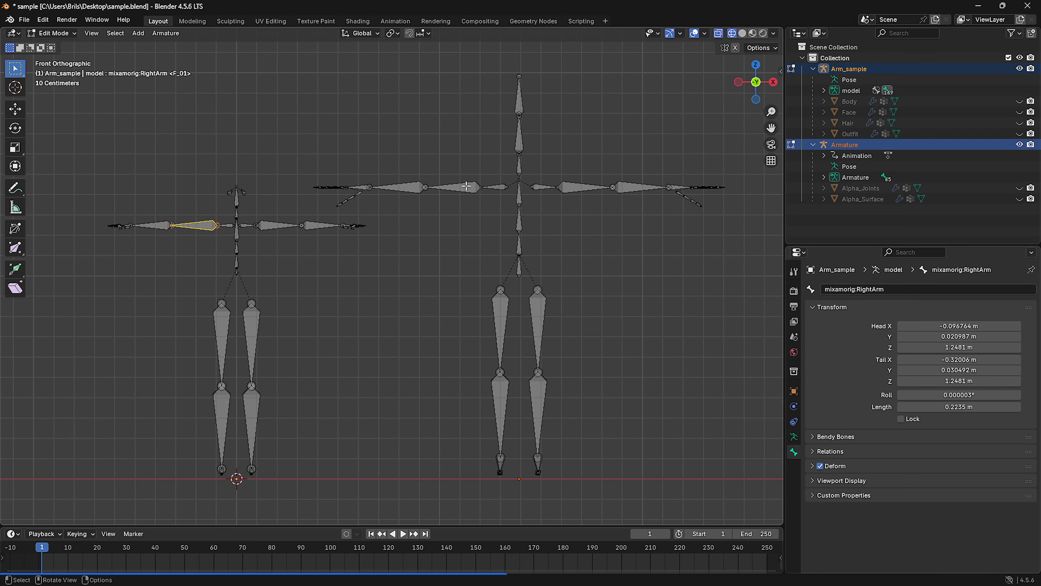
# - Copy the Mixamo right upper arm bone's -90° roll to Arm_sample's mixamorig:RightArm bone
pyautogui.click(467, 186)
pyautogui.click(961, 395)
pyautogui.hotkey('ctrl', 'c')
pyautogui.press('Return')
pyautogui.click(201, 225)
pyautogui.click(964, 392)
pyautogui.hotkey('ctrl', 'v')
pyautogui.press('Return')
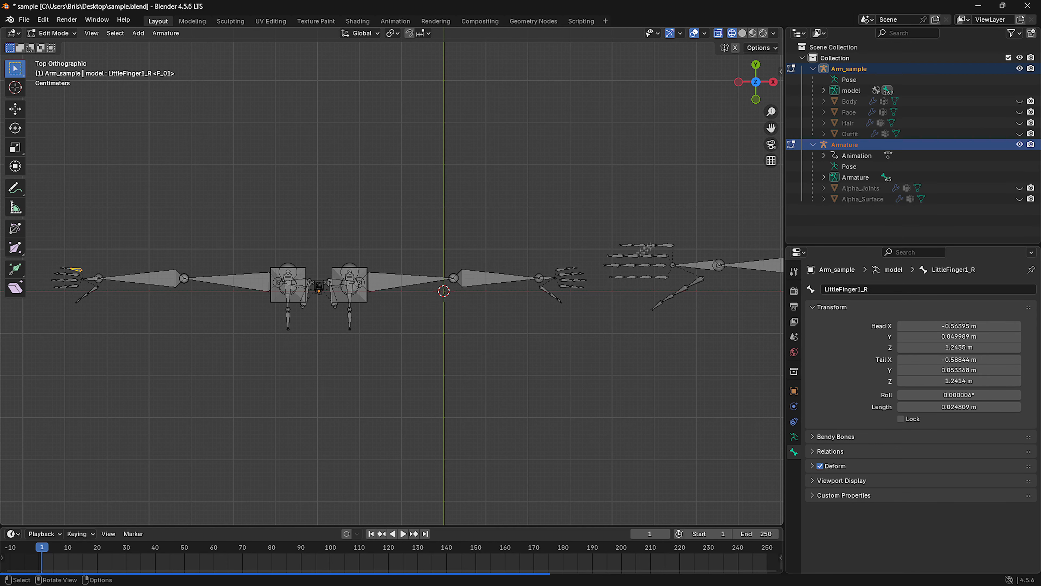
# - Rename Arm_sample's LittleFinger1_R bone as mixamorig:RightHandPinky1, copying the name from the matching Mixamo bone
pyautogui.click(664, 245)
pyautogui.click(923, 289)
pyautogui.hotkey('ctrl', 'c')
pyautogui.press('Return')
pyautogui.click(77, 270)
pyautogui.hotkey('ctrl', 'v')
# - Set the roll of Arm_sample's mixamorig:RightHandPinky1 bone to -90° by copying it from the matching Mixamo bone
pyautogui.click(669, 245)
pyautogui.click(964, 394)
pyautogui.hotkey('ctrl', 'c')
pyautogui.press('Return')
pyautogui.click(77, 270)
pyautogui.click(965, 396)
pyautogui.hotkey('ctrl', 'v')
pyautogui.press('Return')
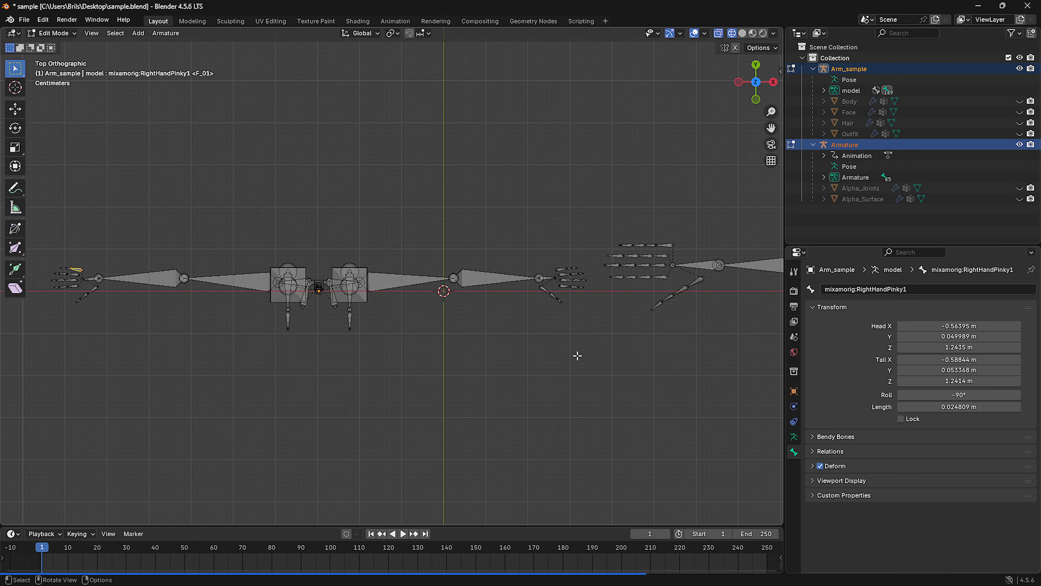
# - Delete the mixamorig:HeadTop_End leaf bone from the Mixamo armature in front view
pyautogui.click(578, 355)
pyautogui.scroll(-1, 577, 356)
pyautogui.press('KP_1')
pyautogui.keyDown('shift'); pyautogui.moveTo(578, 354); pyautogui.dragTo(477, 246, button='middle'); pyautogui.keyUp('shift')
pyautogui.scroll(-3, 559, 271)
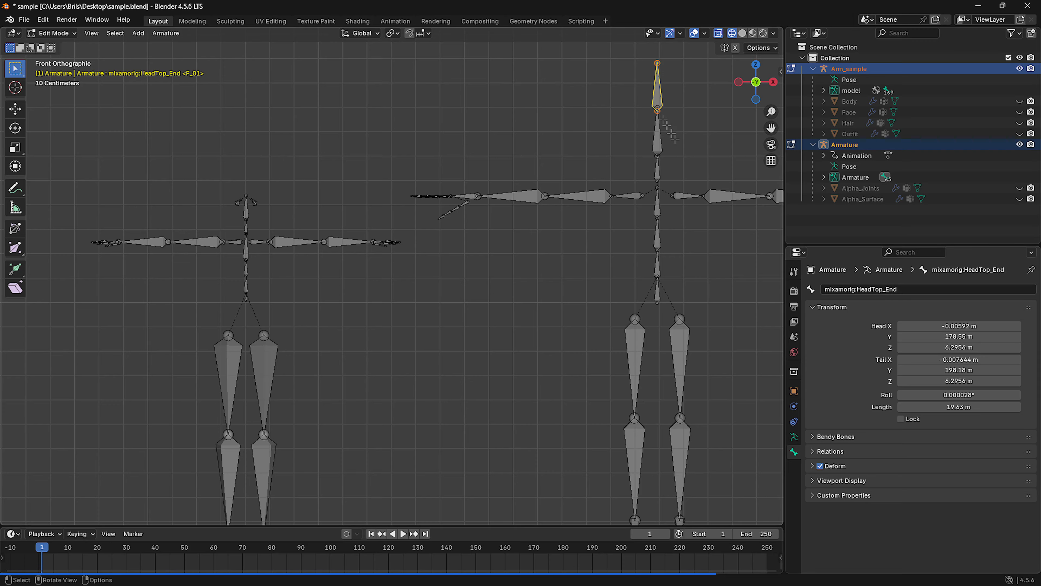
pyautogui.press('x')
pyautogui.click(704, 126)
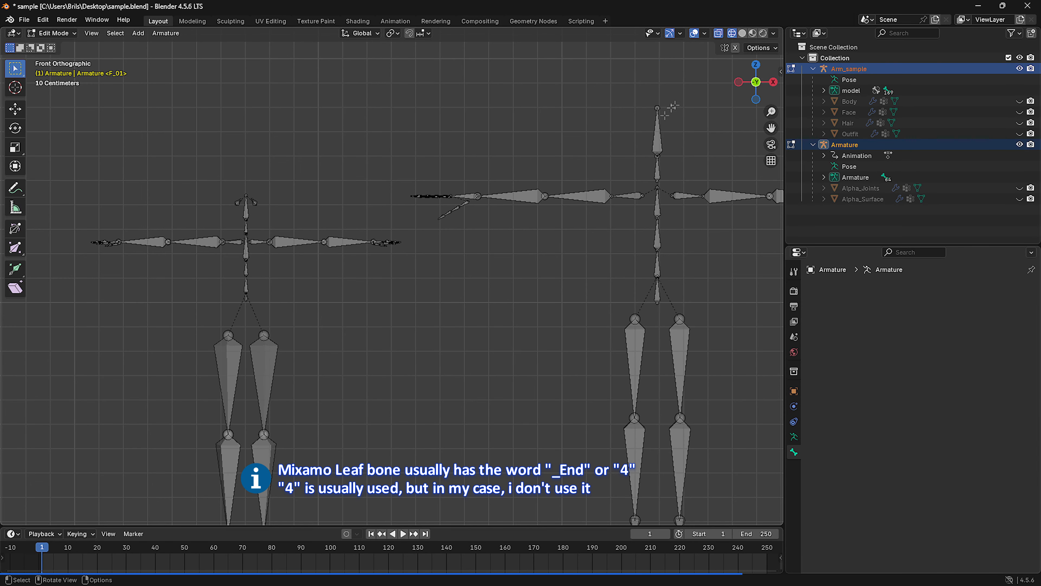
# - Delete the mixamorig:RightHandThumb4 leaf bone at the tip of the Mixamo armature's right thumb
pyautogui.click(442, 220)
pyautogui.scroll(3, 462, 220)
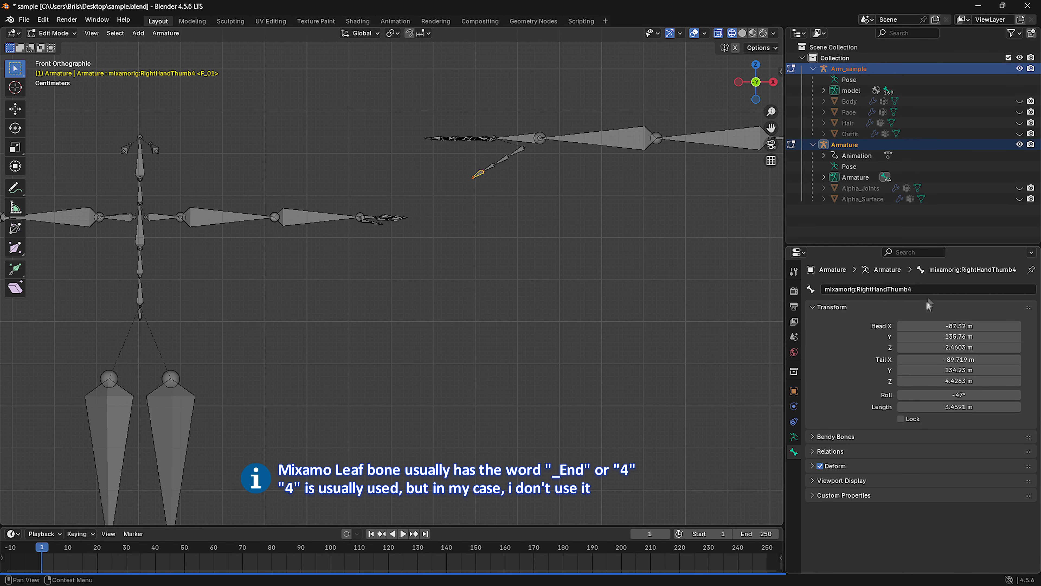
pyautogui.scroll(-2, 656, 262)
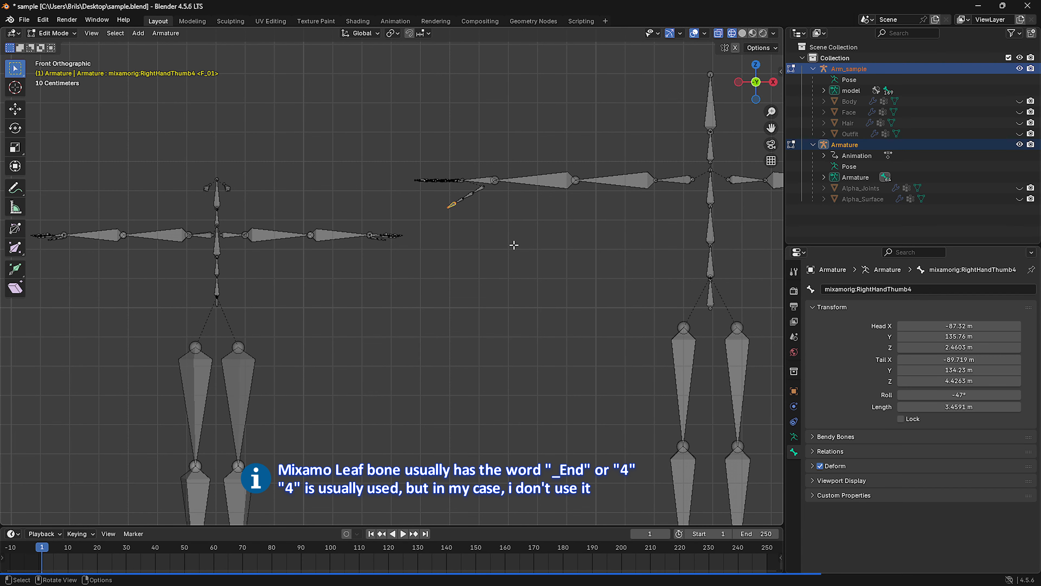
pyautogui.press('x')
pyautogui.click(496, 235)
# - Delete the remaining fingertip leaf bones from the Mixamo armature's right hand
pyautogui.moveTo(497, 236); pyautogui.dragTo(502, 320, button='middle')
pyautogui.scroll(3, 491, 281)
pyautogui.keyDown('shift'); pyautogui.click(479, 176); pyautogui.keyUp('shift')
pyautogui.press('x')
pyautogui.click(478, 176)
# - Delete the fingertip leaf bones from the Mixamo armature's left hand
pyautogui.keyDown('shift'); pyautogui.moveTo(478, 176); pyautogui.dragTo(49, 246, button='middle'); pyautogui.keyUp('shift')
pyautogui.click(535, 433)
pyautogui.keyDown('shift'); pyautogui.click(635, 372); pyautogui.keyUp('shift')
pyautogui.keyDown('shift'); pyautogui.click(643, 345); pyautogui.keyUp('shift')
# - Delete the leaf bones at the toe ends of both feet on the Mixamo armature
pyautogui.moveTo(402, 263); pyautogui.dragTo(393, 329, button='middle')
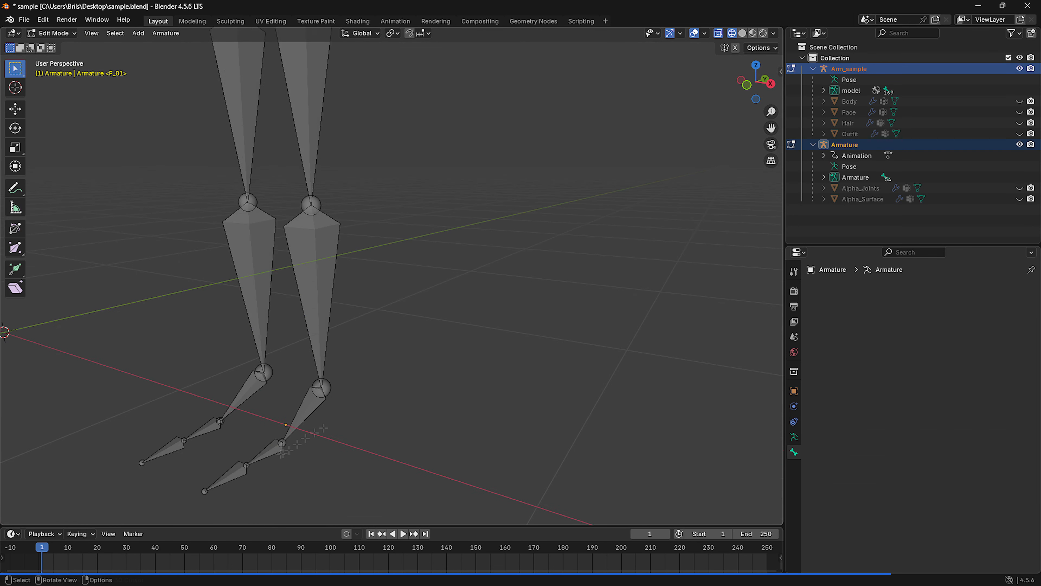
pyautogui.keyDown('shift'); pyautogui.moveTo(246, 461); pyautogui.dragTo(303, 410, button='middle'); pyautogui.keyUp('shift')
pyautogui.click(301, 411)
pyautogui.keyDown('shift'); pyautogui.click(233, 388); pyautogui.keyUp('shift')
pyautogui.press('x')
pyautogui.click(233, 387)
pyautogui.scroll(-3, 425, 272)
pyautogui.moveTo(425, 272); pyautogui.dragTo(506, 252, button='middle')
pyautogui.press('KP_1')
pyautogui.scroll(-3, 508, 250)
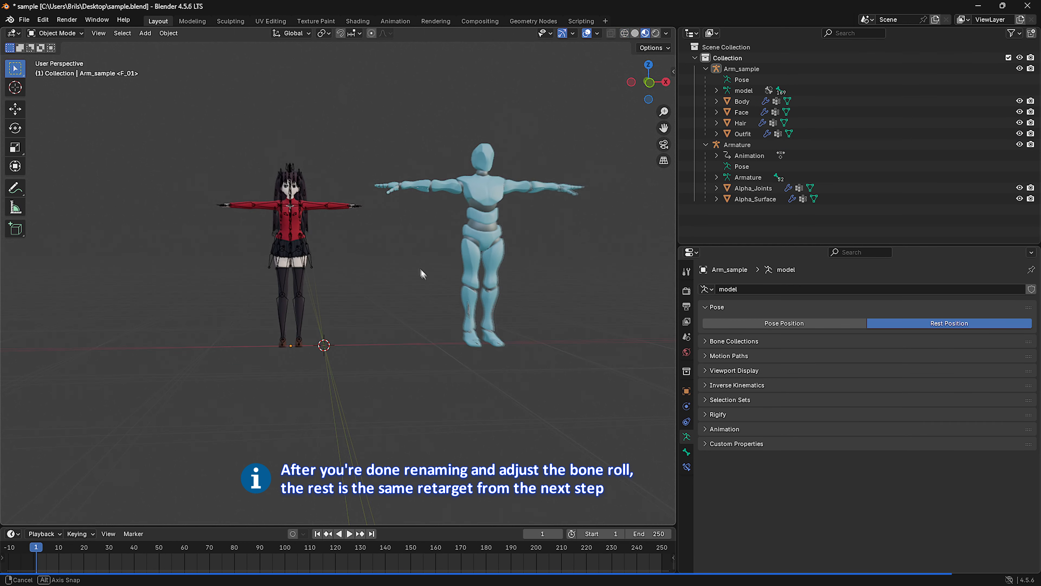
pyautogui.scroll(2, 426, 279)
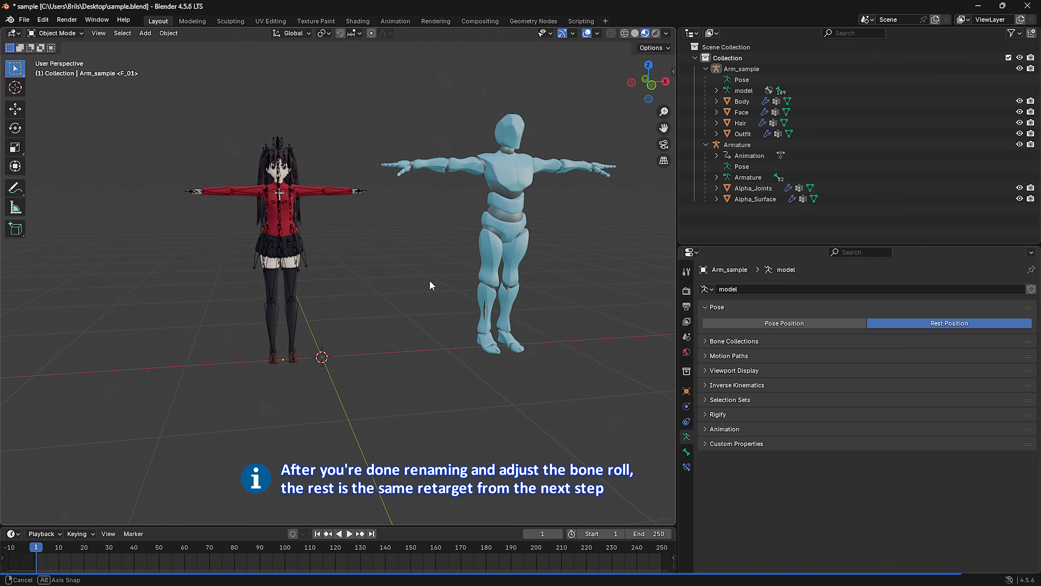
# - Clear the location of the Arm_sample armature and the Mixamo Armature so both sit at the world origin
pyautogui.click(740, 69)
pyautogui.hotkey('alt', 'g')
pyautogui.click(737, 144)
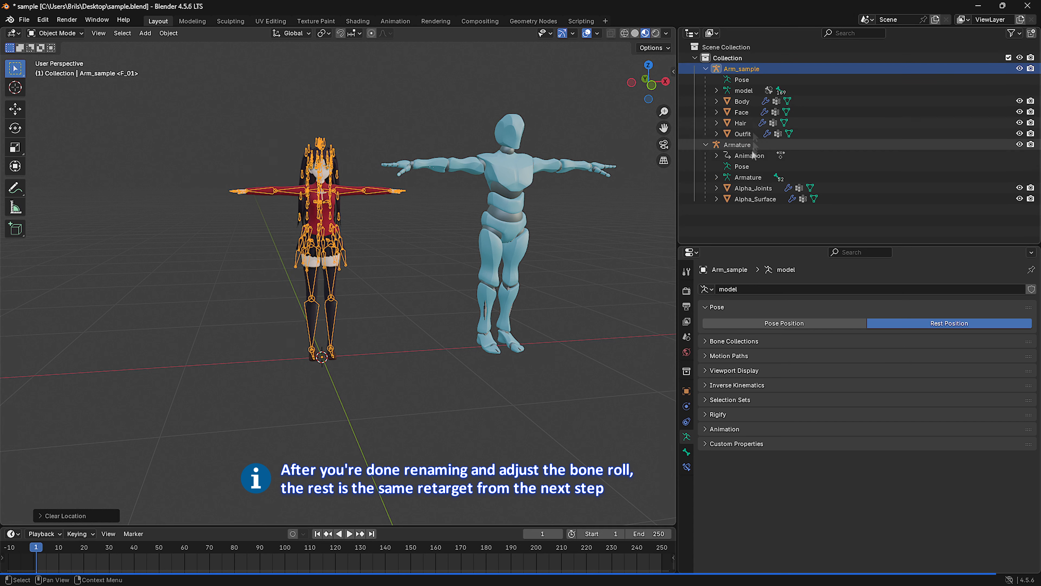
pyautogui.hotkey('alt', 'g')
# - Scale the Mixamo armature in front view to match the character's height
pyautogui.press('KP_1')
pyautogui.press('s')
pyautogui.click(487, 169)
pyautogui.moveTo(551, 228); pyautogui.dragTo(466, 203, button='middle')
pyautogui.press('n')
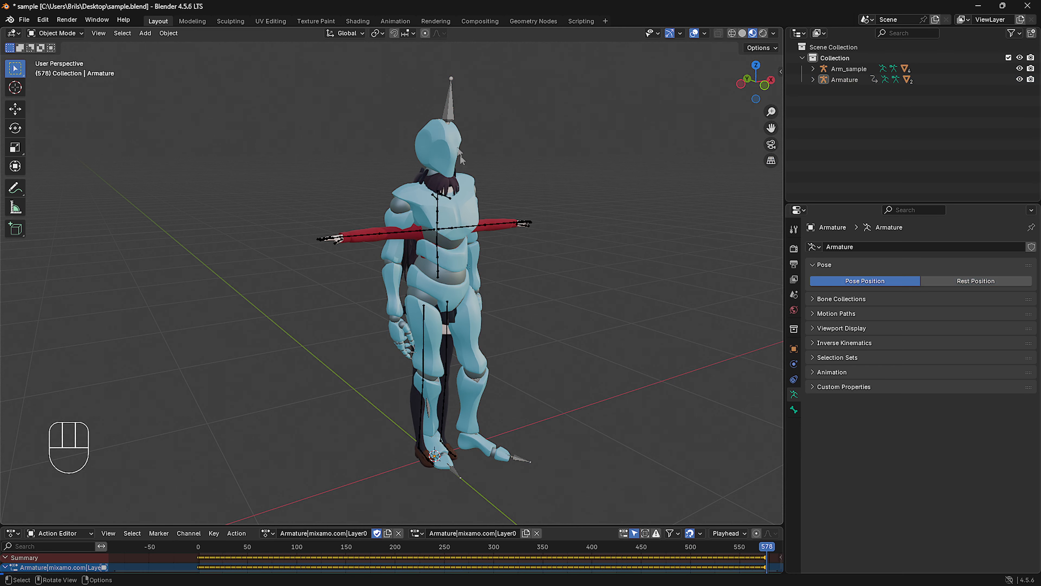
# - Select the Mixamo armature in the viewport and set it to Rest Position
pyautogui.click(421, 135)
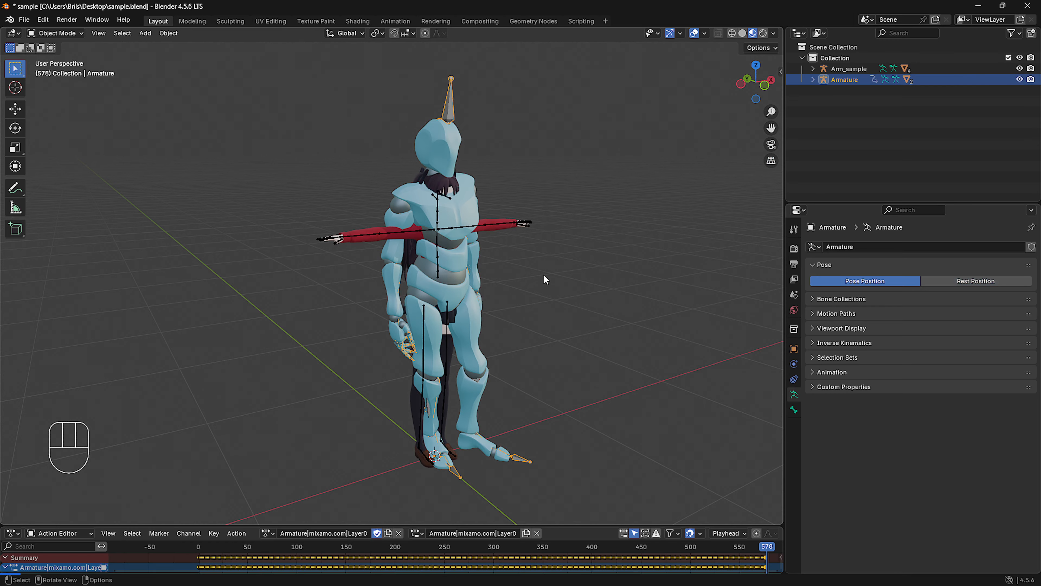
pyautogui.click(960, 282)
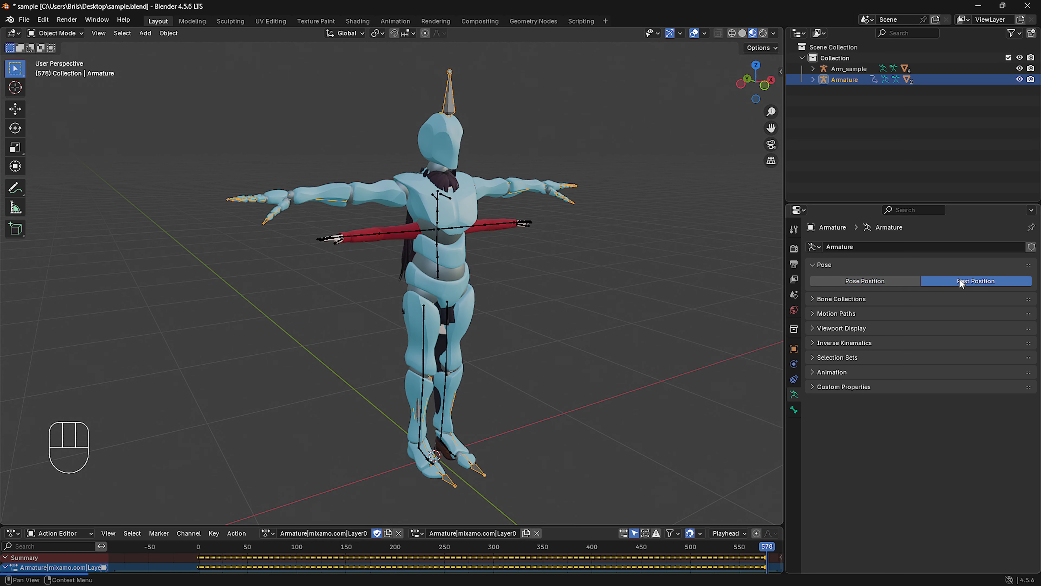
pyautogui.moveTo(553, 273); pyautogui.dragTo(581, 207, button='middle')
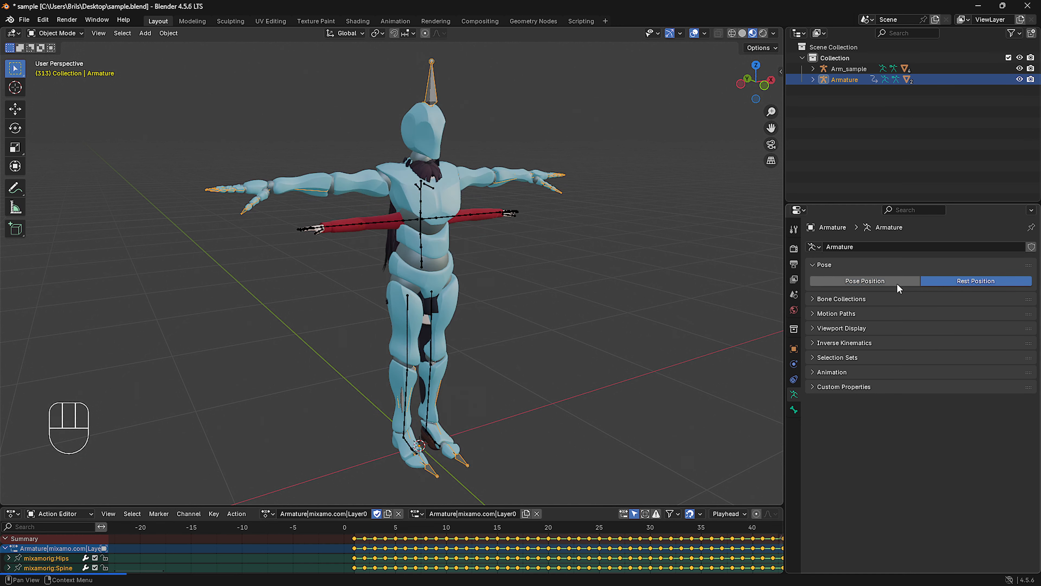
# - Switch the Mixamo armature to Pose Position and Pose Mode, and keyframe a manual T-pose at frame 1
pyautogui.click(897, 283)
pyautogui.click(56, 33)
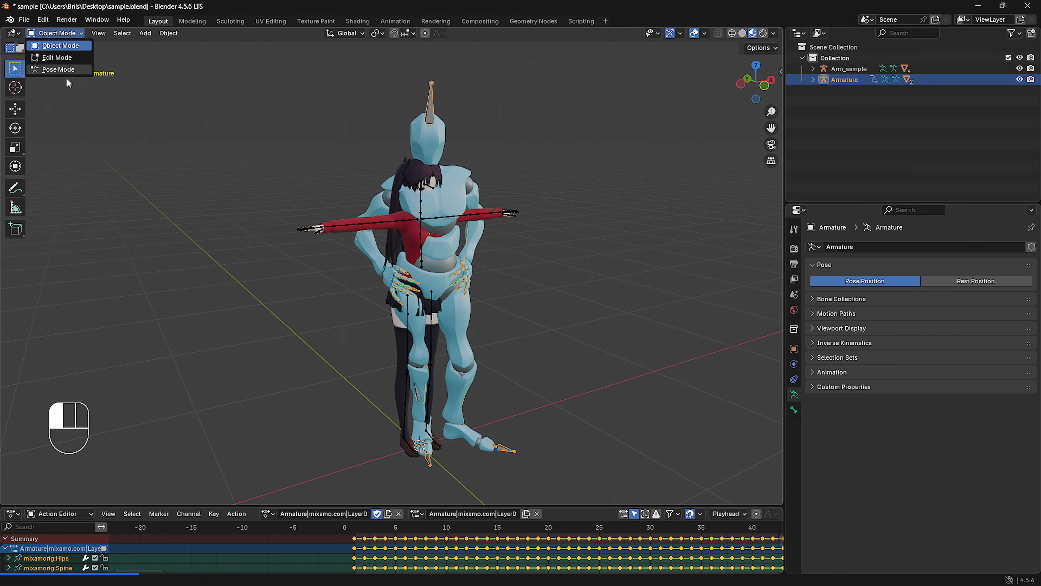
pyautogui.click(47, 69)
pyautogui.click(587, 153)
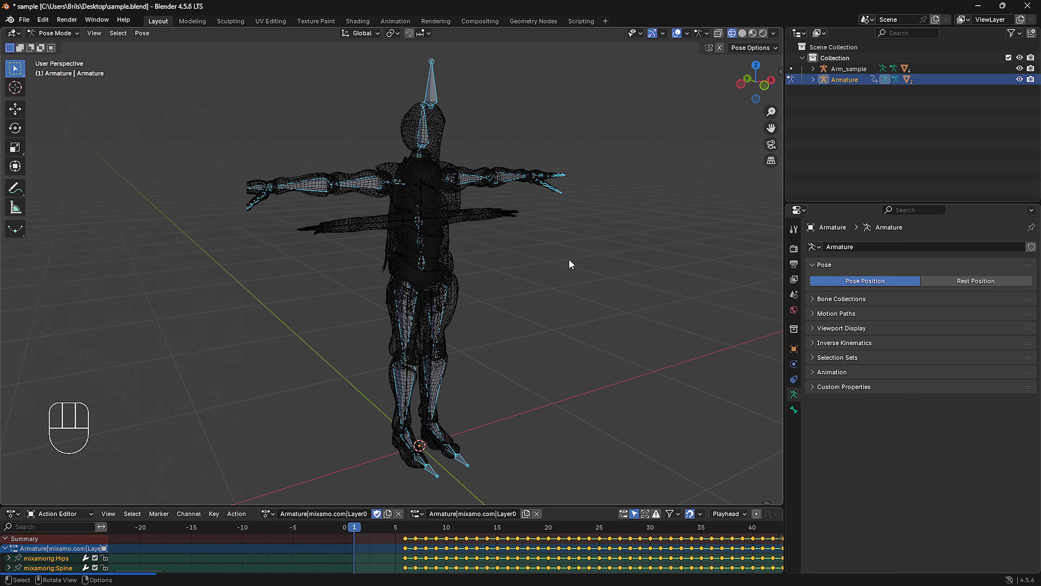
pyautogui.press('i')
pyautogui.scroll(5, 381, 568)
pyautogui.moveTo(365, 529); pyautogui.dragTo(330, 533)
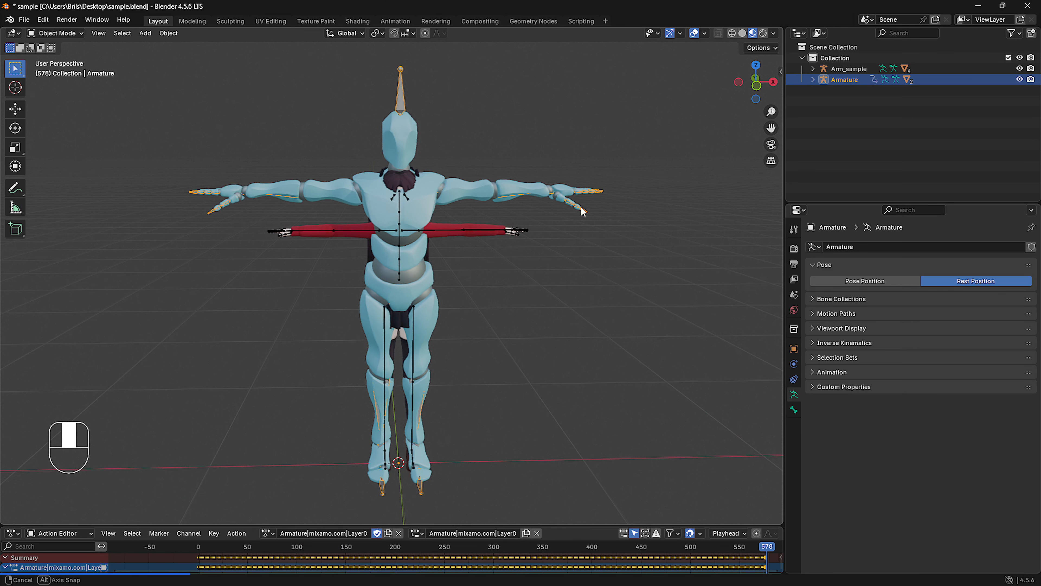
# - Resize the Mixamo armature in its rest pose to a scale of about 0.009 so it fits the character
pyautogui.press('s')
pyautogui.click(565, 227)
pyautogui.moveTo(565, 227); pyautogui.dragTo(657, 275, button='middle')
# - Show the Rokoko add-on's settings and collapse every section except Retargeting
pyautogui.press('n')
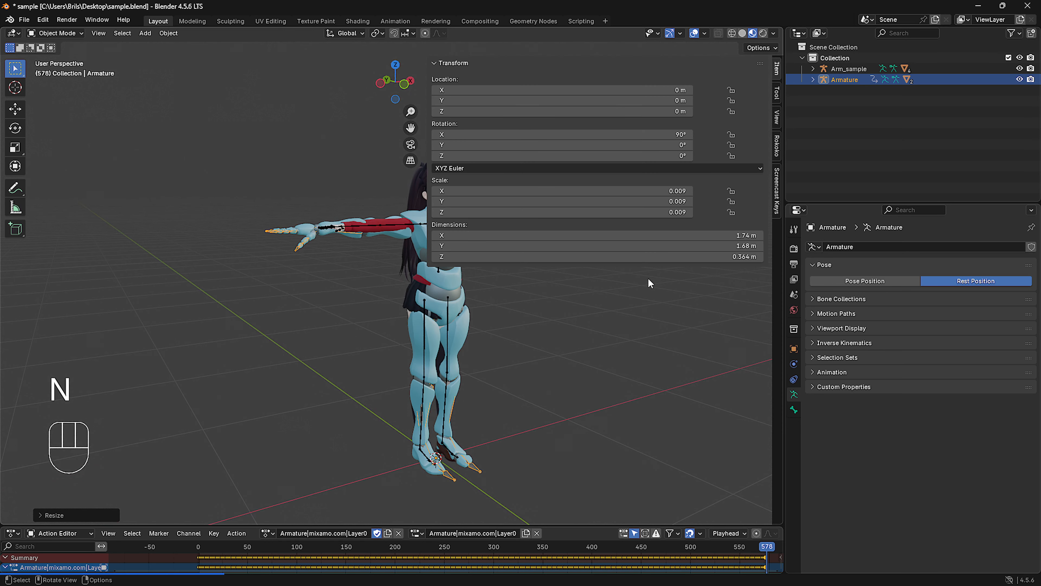
pyautogui.click(777, 149)
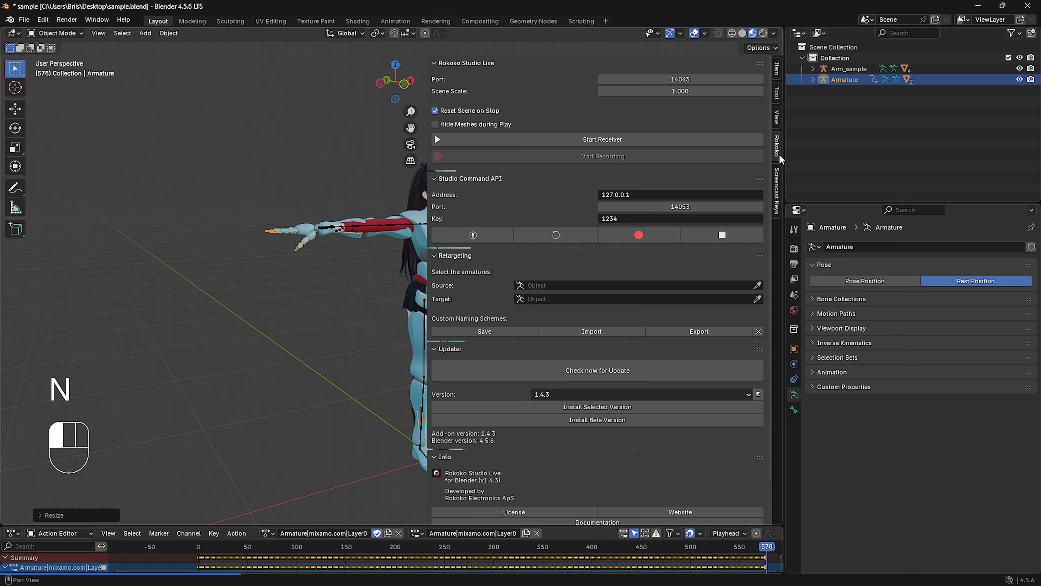
pyautogui.click(461, 62)
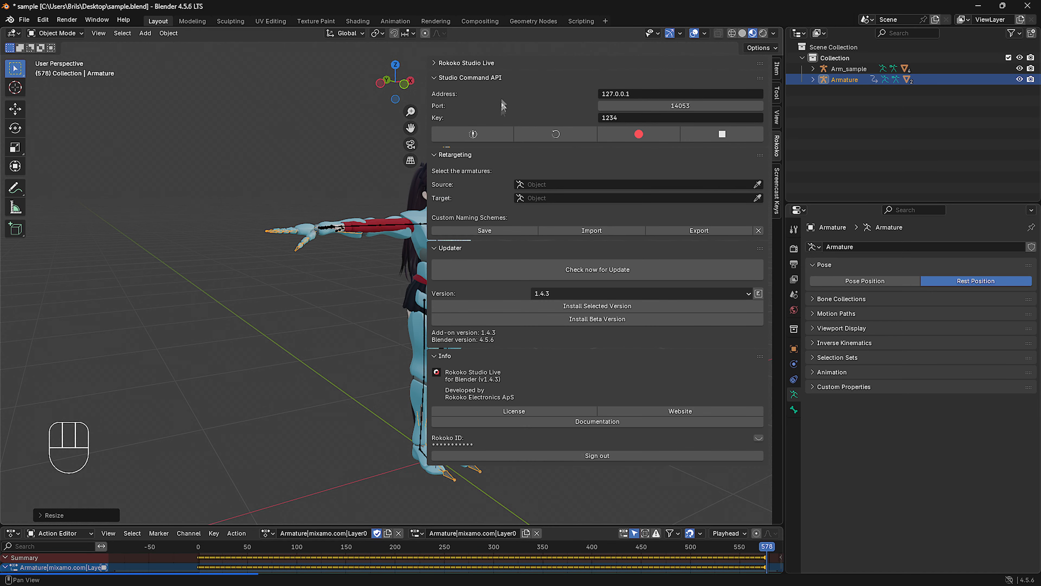
pyautogui.click(496, 79)
pyautogui.click(477, 185)
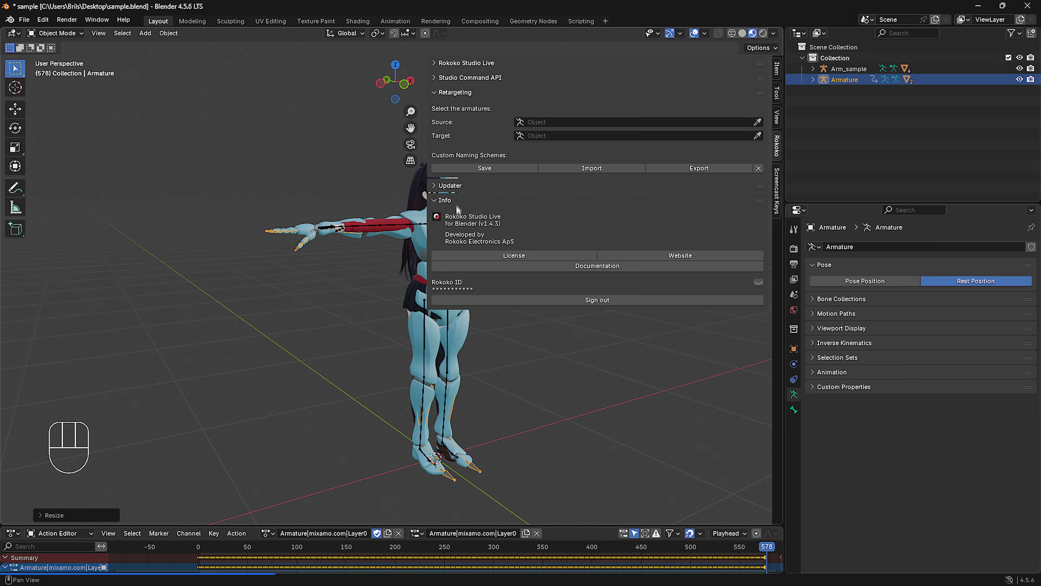
pyautogui.click(460, 201)
# - Set Armature as the retargeting source and Arm_sample as the target, and build the bone list
pyautogui.click(558, 123)
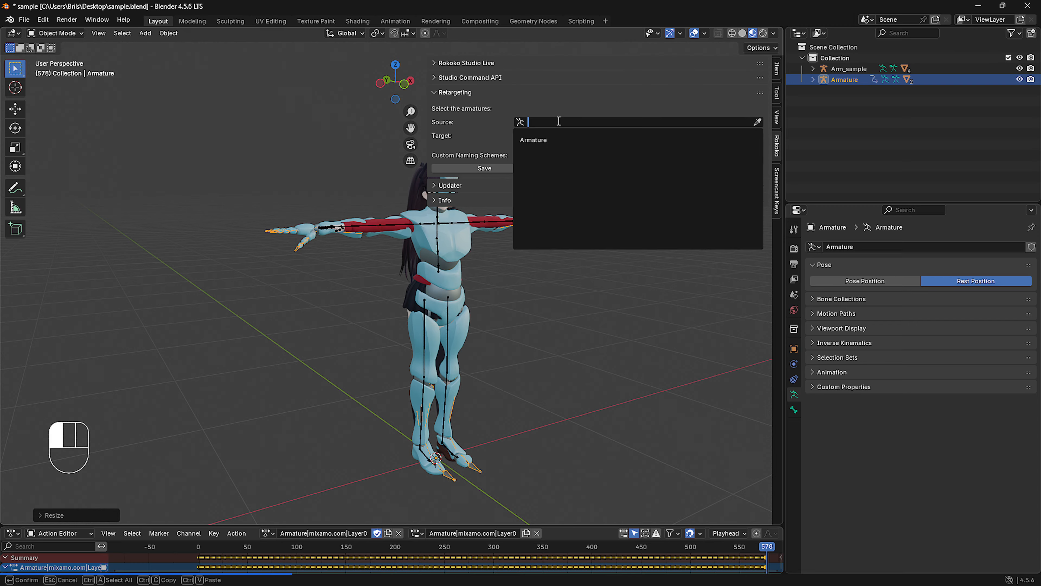
pyautogui.click(537, 145)
pyautogui.click(590, 135)
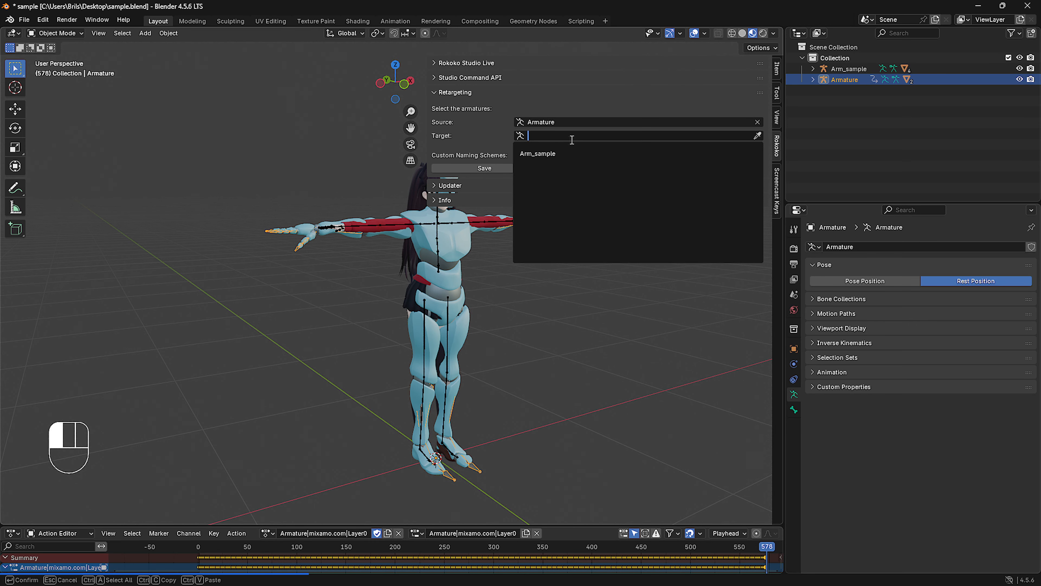
pyautogui.click(537, 149)
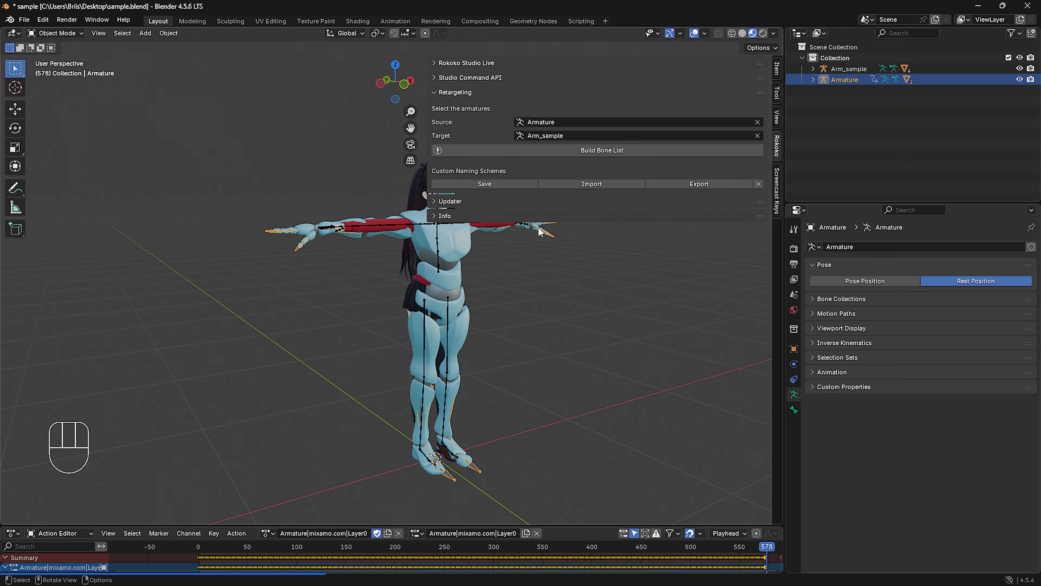
pyautogui.click(495, 152)
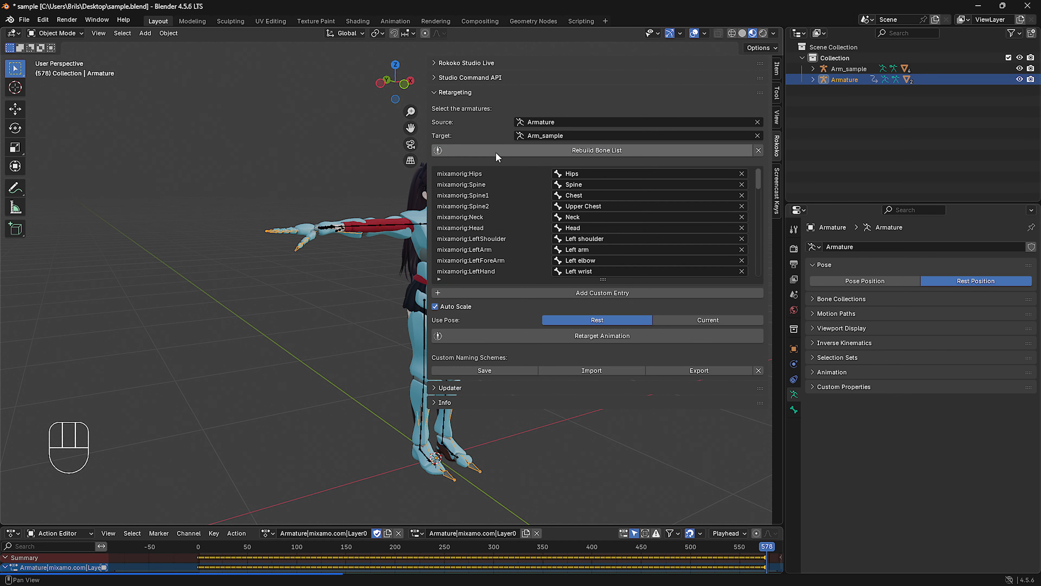
# - Review the bone pairings down to the unmatched leaf bones, and try Current as the Use Pose option
pyautogui.moveTo(427, 237); pyautogui.dragTo(265, 233)
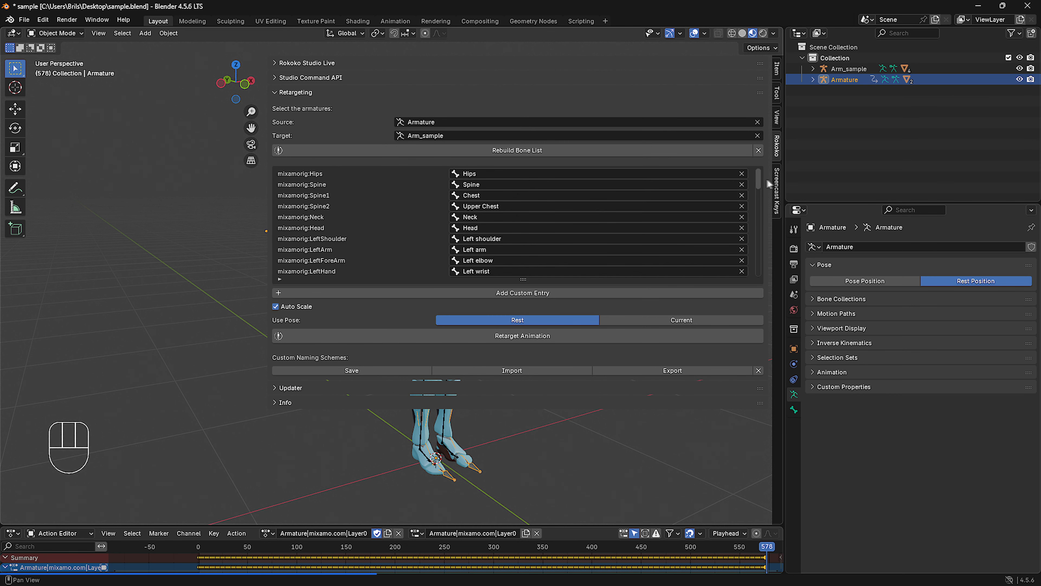
pyautogui.moveTo(761, 179); pyautogui.dragTo(764, 279)
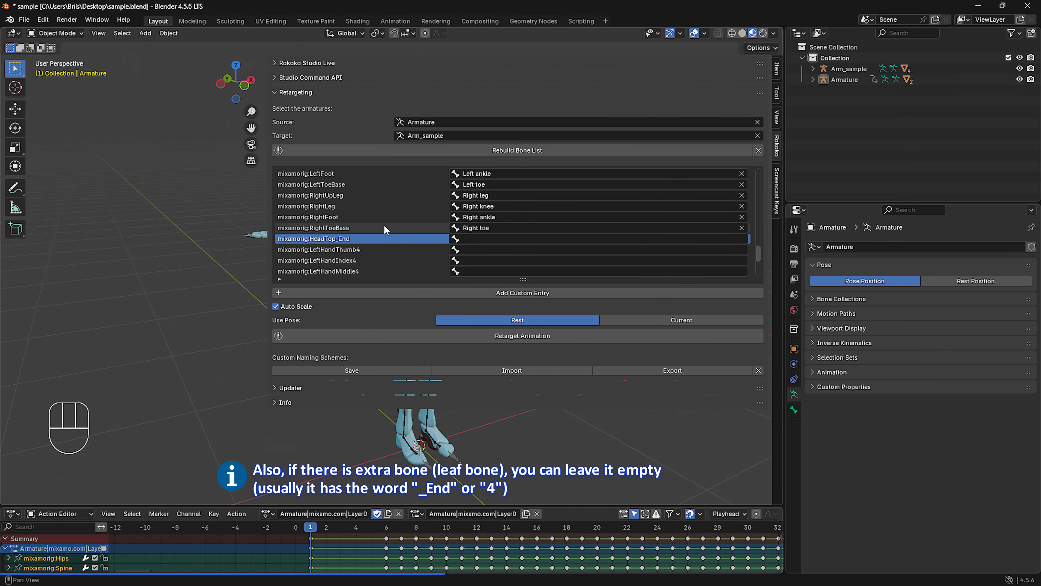
pyautogui.scroll(-3, 384, 234)
pyautogui.scroll(4, 384, 232)
pyautogui.scroll(-7, 384, 232)
pyautogui.click(697, 319)
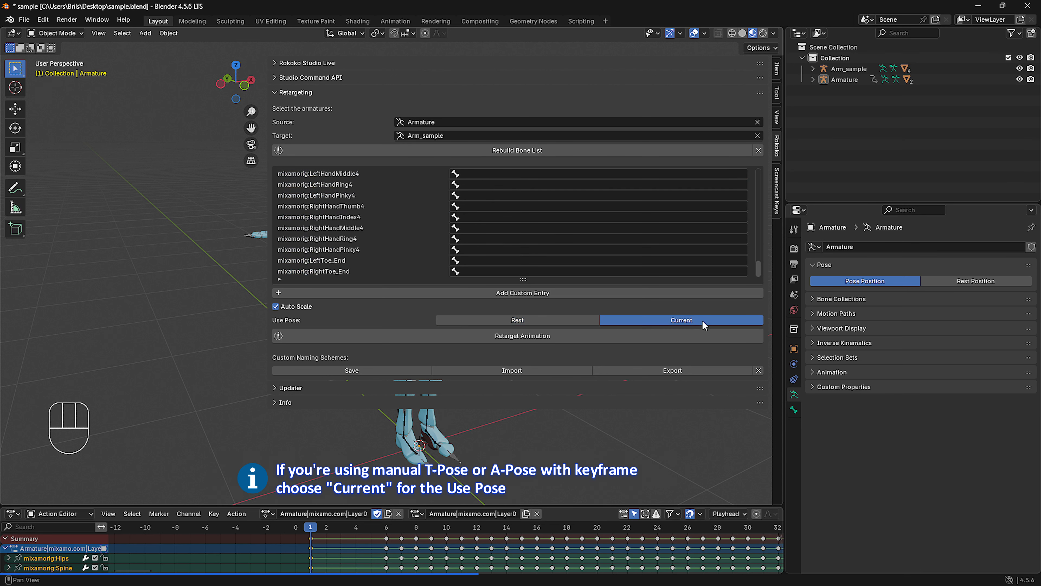
pyautogui.click(505, 336)
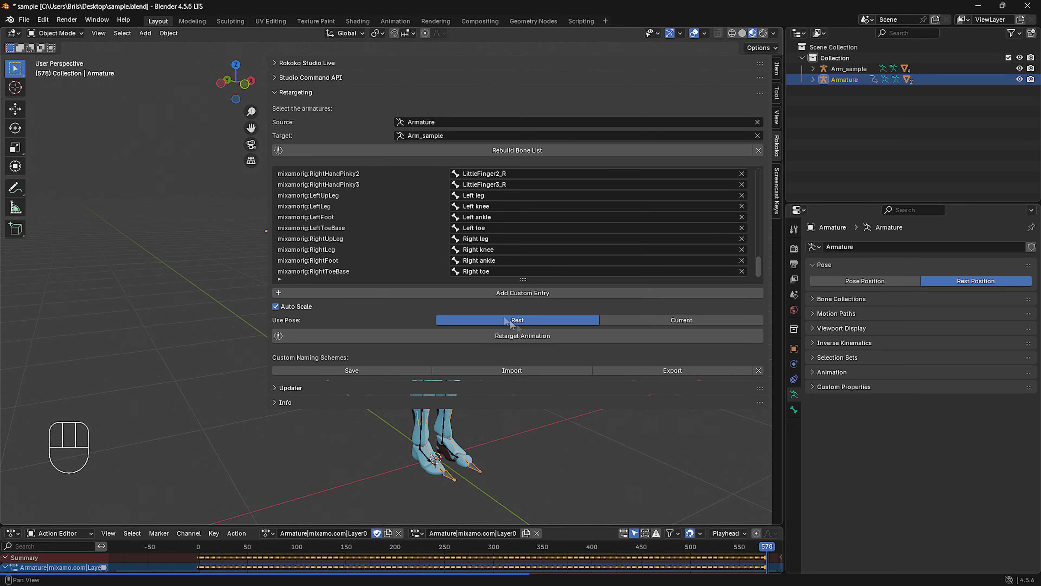
# - Add a custom entry to the bone list and browse its source and target bone choices, leaving both empty
pyautogui.click(494, 294)
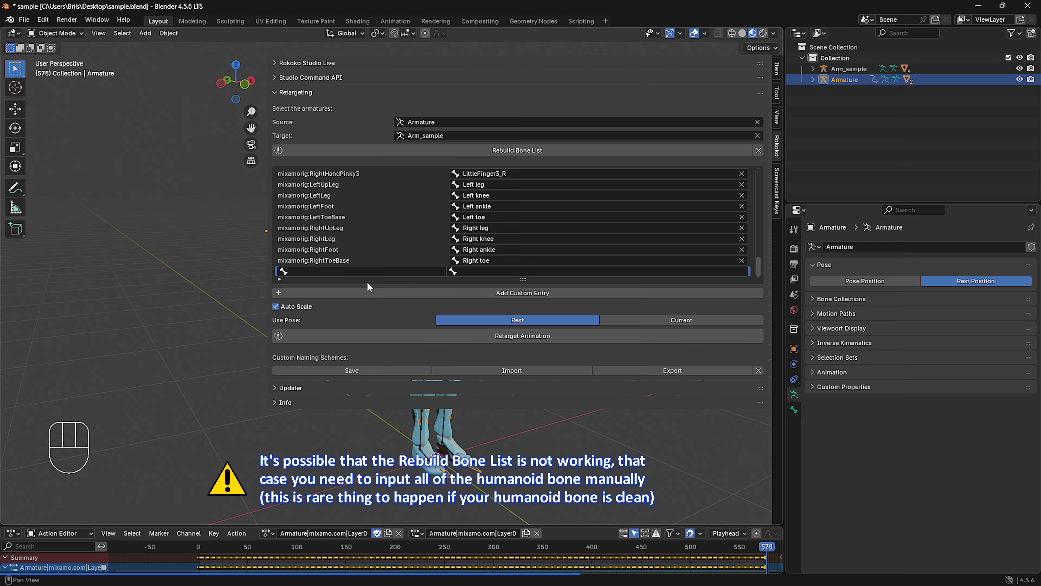
pyautogui.click(339, 270)
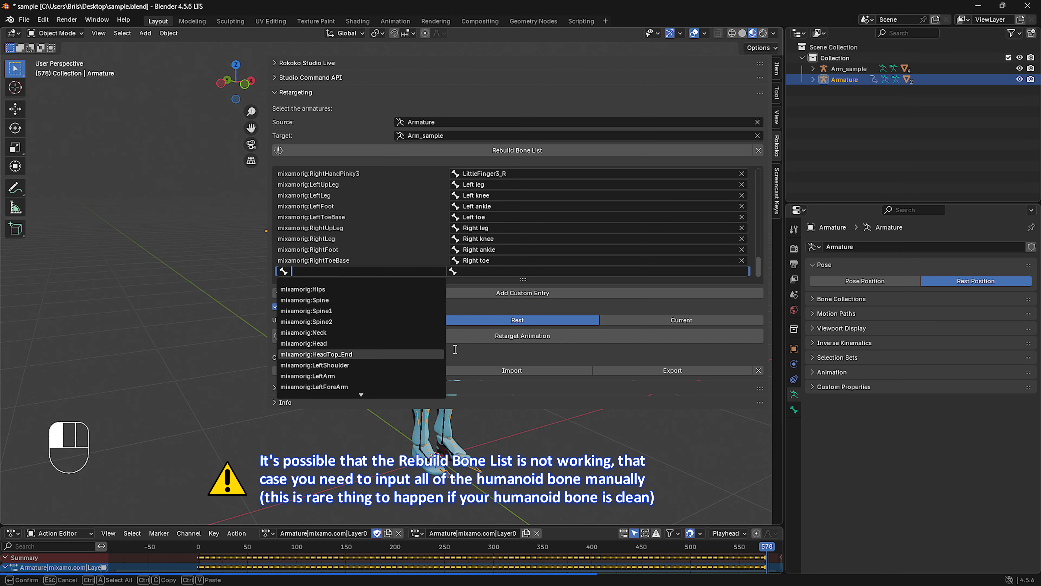
pyautogui.click(487, 271)
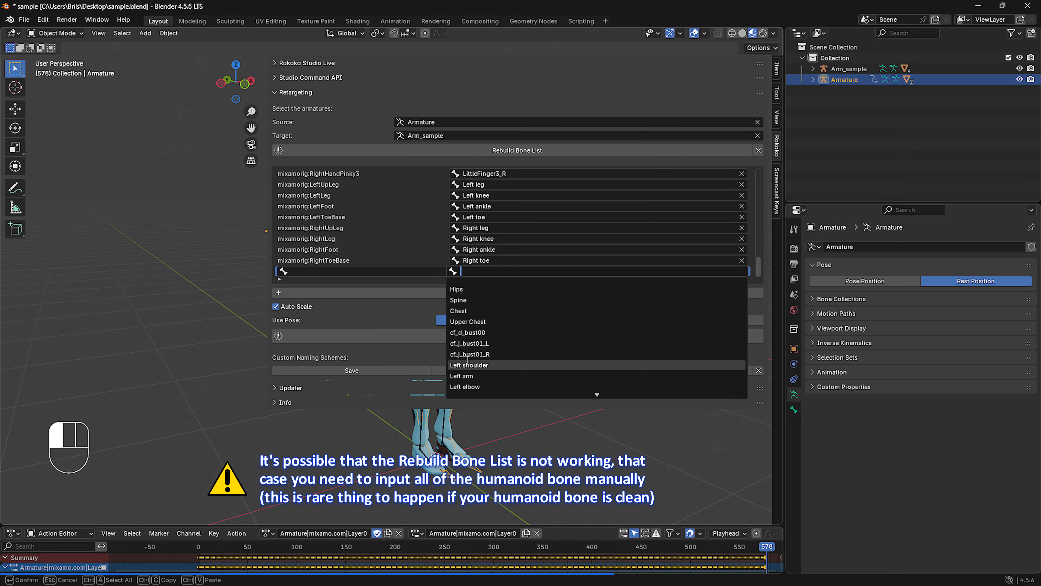
pyautogui.click(395, 332)
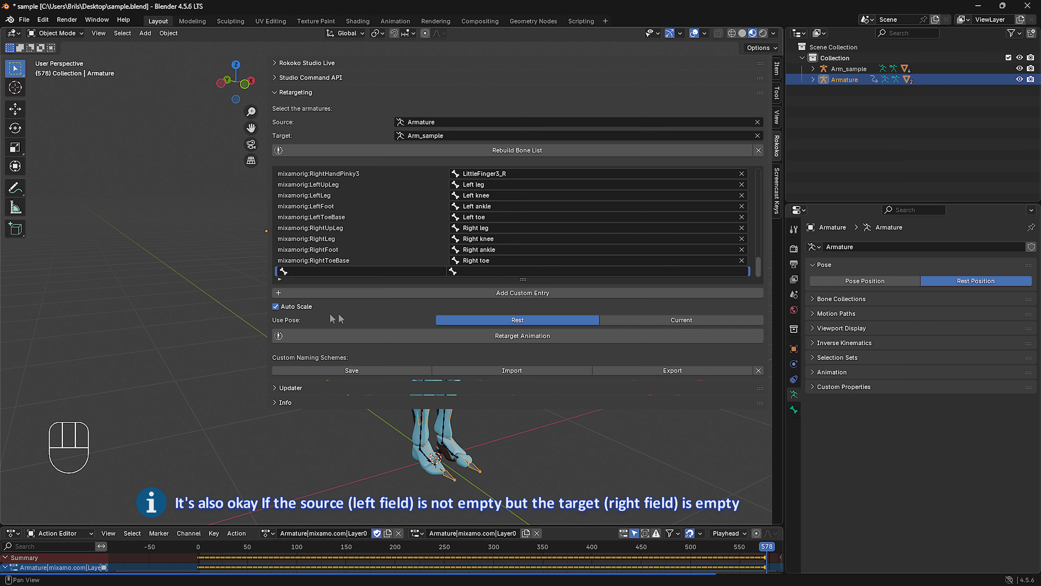
pyautogui.click(291, 321)
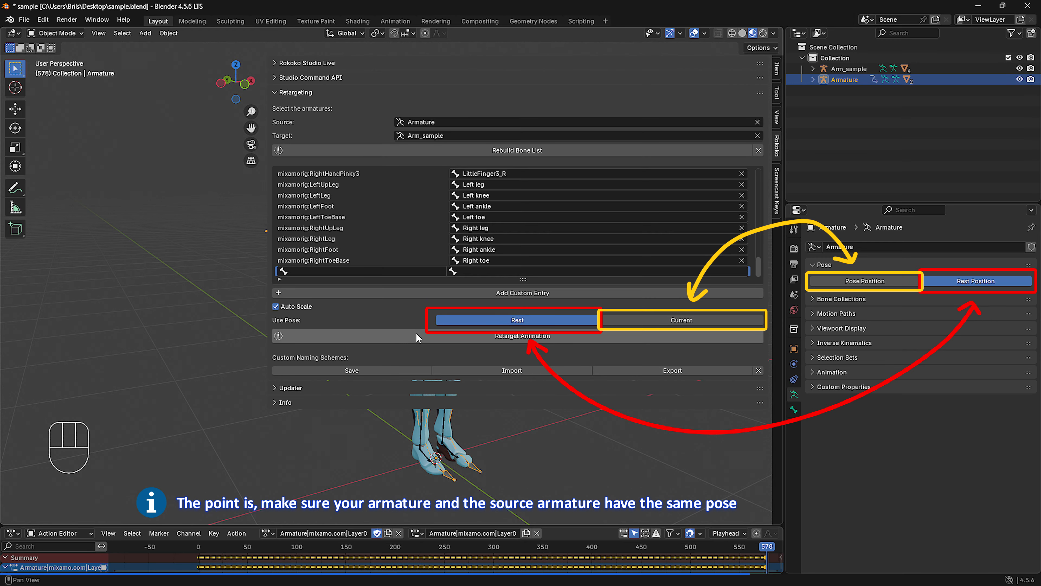
# - Retarget the animation with the rest pose, and clear the target and source armatures from the Rokoko settings
pyautogui.click(432, 335)
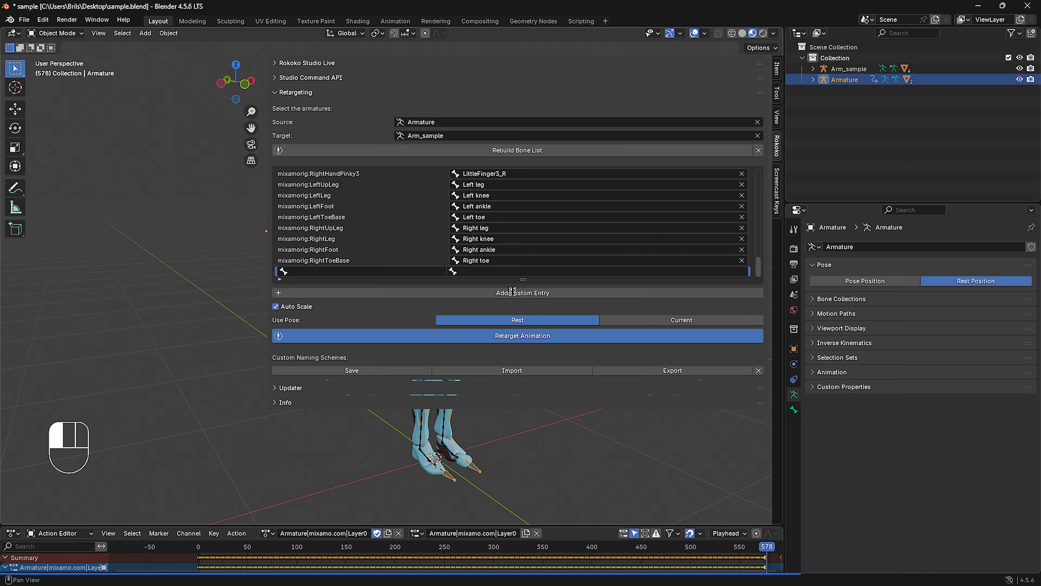
pyautogui.click(758, 136)
pyautogui.click(758, 122)
pyautogui.press('n')
pyautogui.press('n')
pyautogui.press('n')
# - Return the playhead to frame -1 and move the Mixamo armature along X until it stands beside the character
pyautogui.moveTo(628, 286); pyautogui.dragTo(581, 275, button='middle')
pyautogui.click(387, 144)
pyautogui.moveTo(214, 548); pyautogui.dragTo(264, 548)
pyautogui.click(851, 84)
pyautogui.press('g')
pyautogui.press('x')
pyautogui.click(607, 293)
pyautogui.scroll(-4, 720, 568)
pyautogui.click(656, 320)
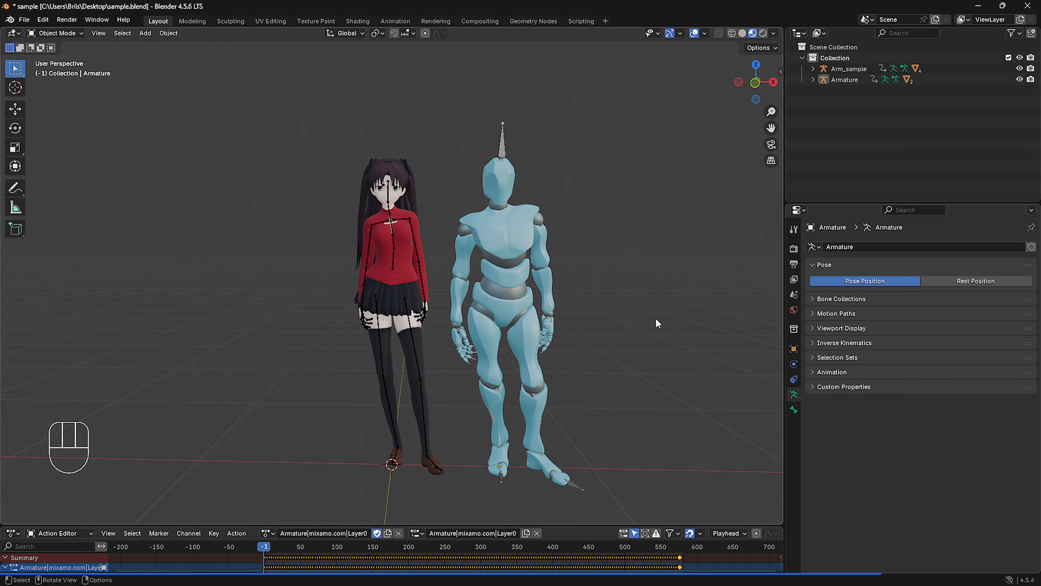
# - Delete the Mixamo Armature together with its child meshes
pyautogui.click(844, 80)
pyautogui.rightClick(844, 80)
pyautogui.click(836, 90)
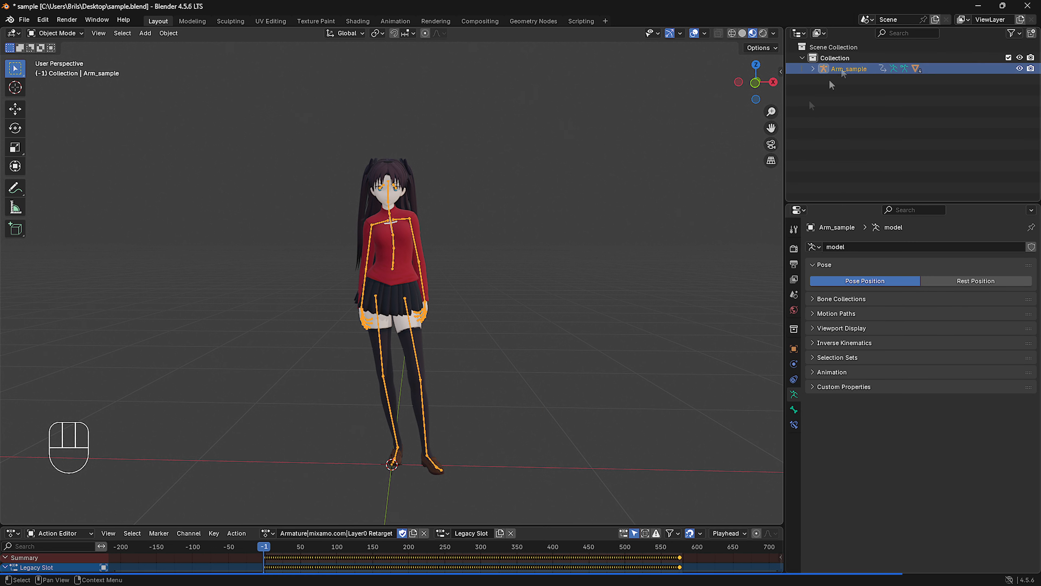
# - Rename the character's retargeted action as Angry
pyautogui.doubleClick(327, 533)
pyautogui.write('Ang')
pyautogui.press('BackSpace')
pyautogui.press('BackSpace')
pyautogui.write('ngry')
pyautogui.click(327, 464)
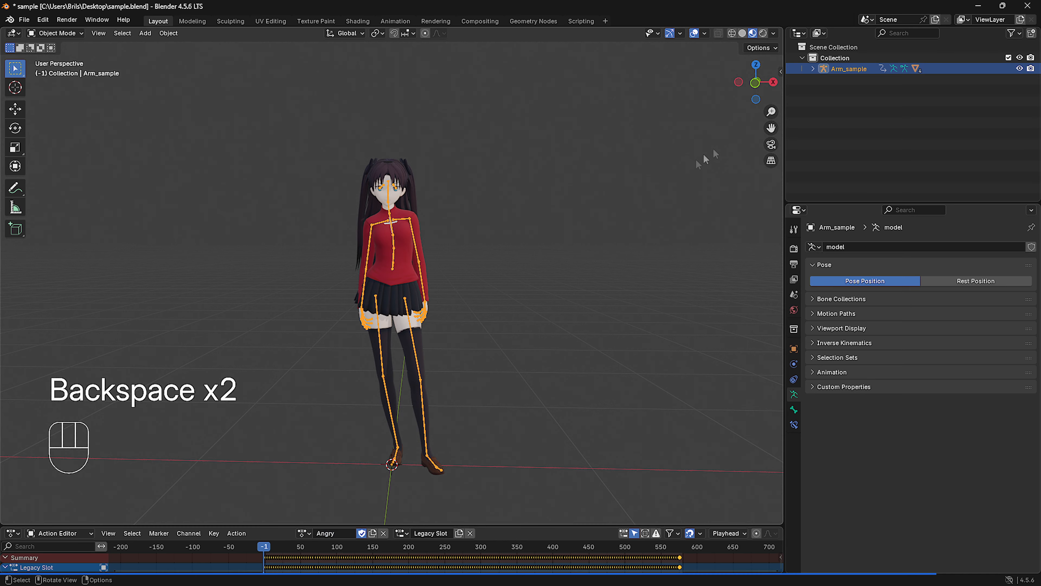
# - Display the Blender file's data in the outliner and delete the leftover Mixamo action and armature data
pyautogui.click(819, 33)
pyautogui.click(853, 90)
pyautogui.rightClick(886, 82)
pyautogui.click(886, 81)
pyautogui.click(803, 80)
pyautogui.click(857, 102)
pyautogui.keyDown('shift'); pyautogui.click(854, 94); pyautogui.keyUp('shift')
pyautogui.rightClick(853, 93)
pyautogui.click(853, 94)
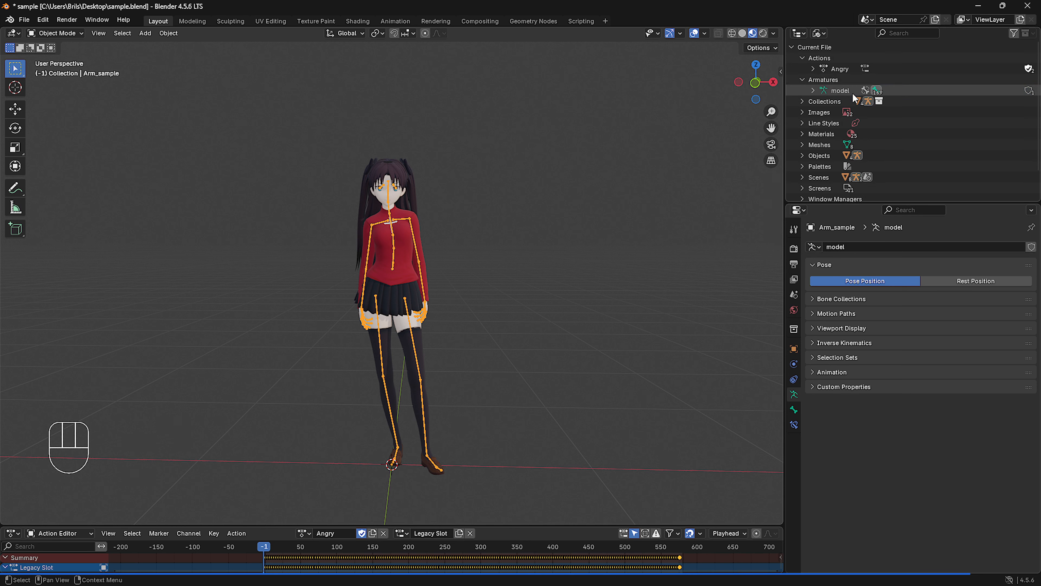
# - Return the outliner to the View Layer display and check the contents of Arm_sample
pyautogui.click(819, 34)
pyautogui.click(829, 68)
pyautogui.click(812, 68)
pyautogui.click(854, 105)
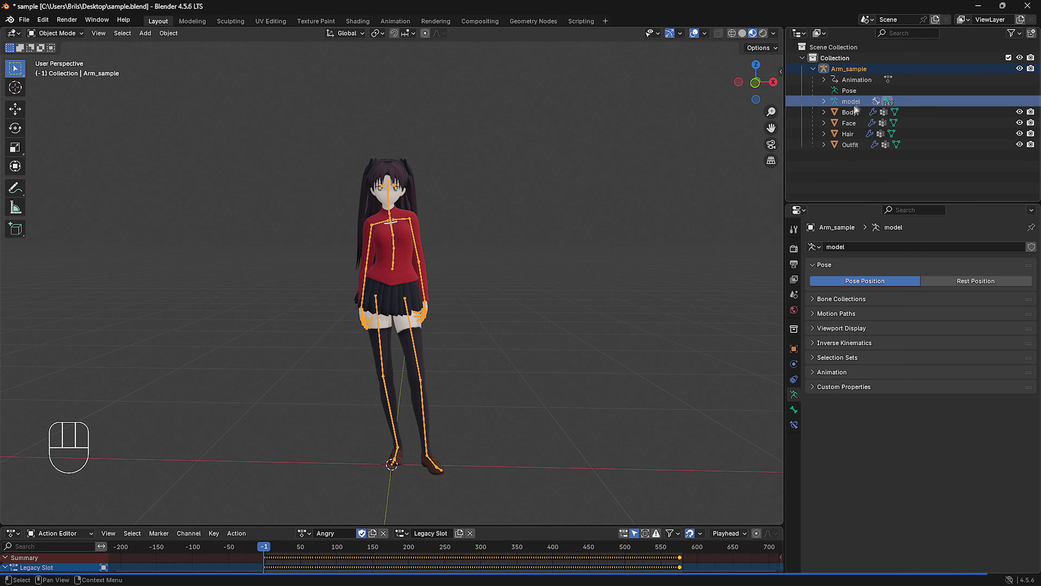
pyautogui.click(814, 69)
# - Play back the Angry animation on the character
pyautogui.click(588, 194)
pyautogui.scroll(-1, 519, 336)
pyautogui.moveTo(518, 336); pyautogui.dragTo(558, 333, button='middle')
pyautogui.press('space')
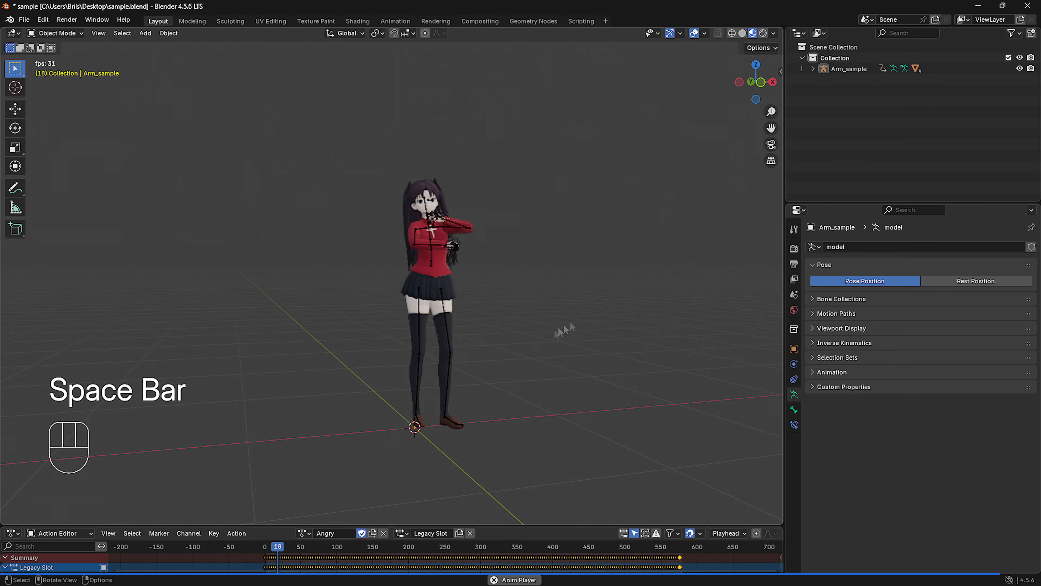
# - Hide the Arm_sample armature in the viewport to inspect the animated character up close
pyautogui.click(1020, 69)
pyautogui.scroll(2, 699, 239)
pyautogui.moveTo(619, 249); pyautogui.dragTo(633, 256, button='middle')
pyautogui.keyDown('shift'); pyautogui.moveTo(634, 256); pyautogui.dragTo(623, 257, button='middle'); pyautogui.keyUp('shift')
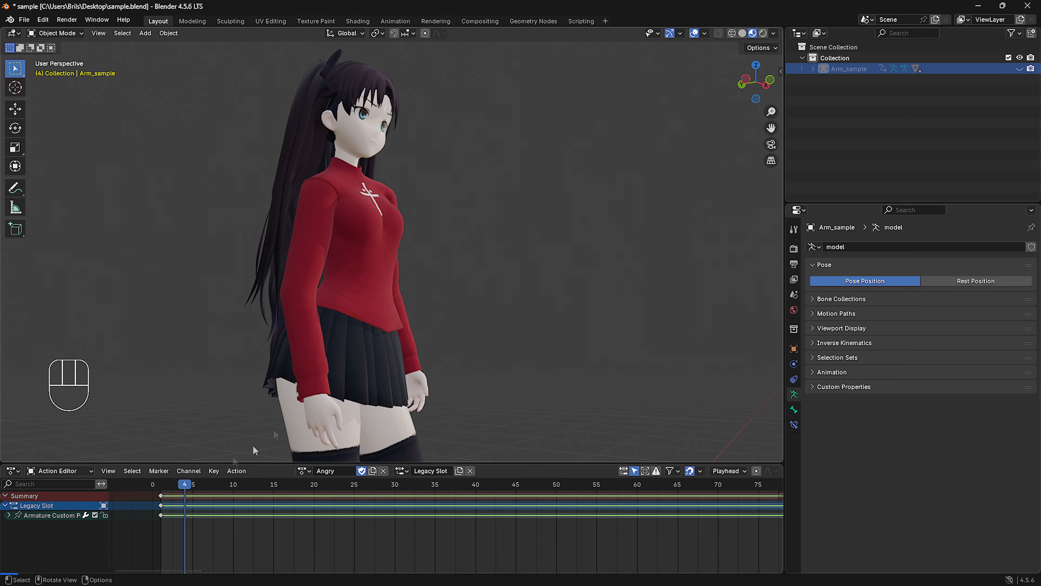
# - Compare the character's pose at frame -1 and frame 48 of the animation
pyautogui.moveTo(184, 486); pyautogui.dragTo(145, 489)
pyautogui.moveTo(314, 366); pyautogui.dragTo(371, 370, button='middle')
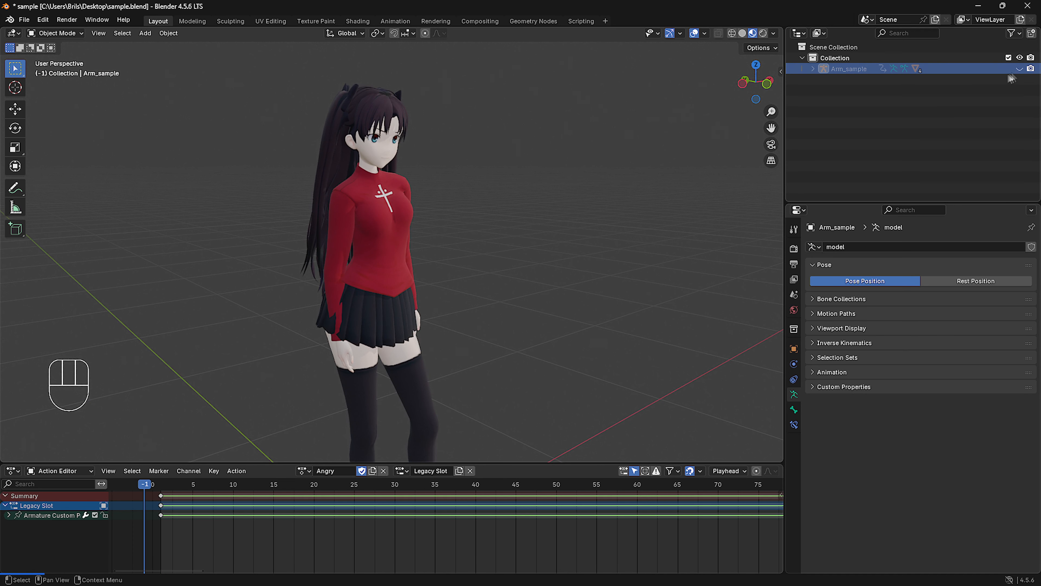
pyautogui.click(543, 485)
pyautogui.moveTo(514, 303); pyautogui.dragTo(563, 274, button='middle')
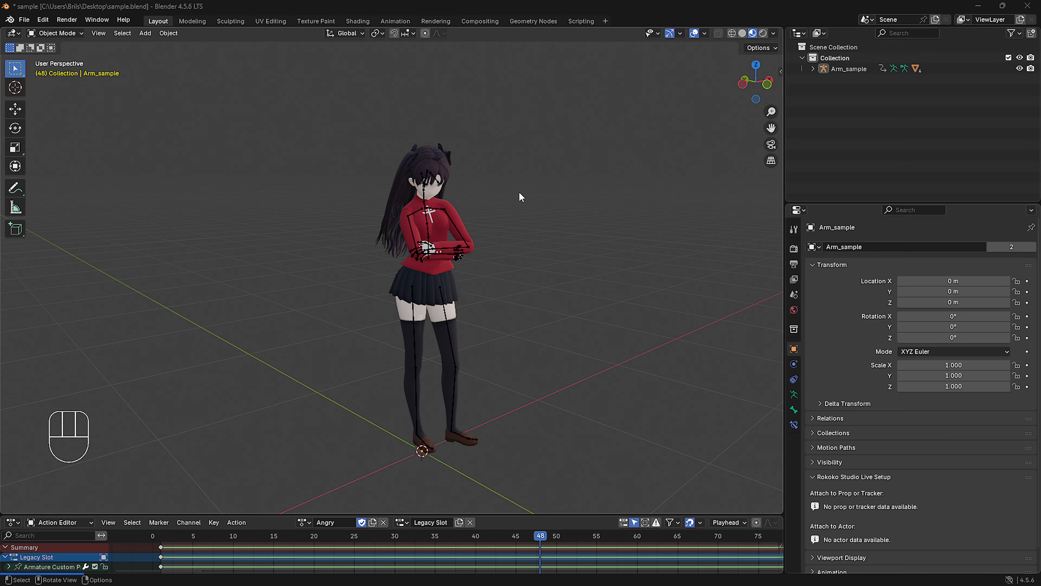
# - Add an Arrows empty at the origin, set its display size to 0.2 m, and name it UpperArm.R
pyautogui.hotkey('shift', 'a')
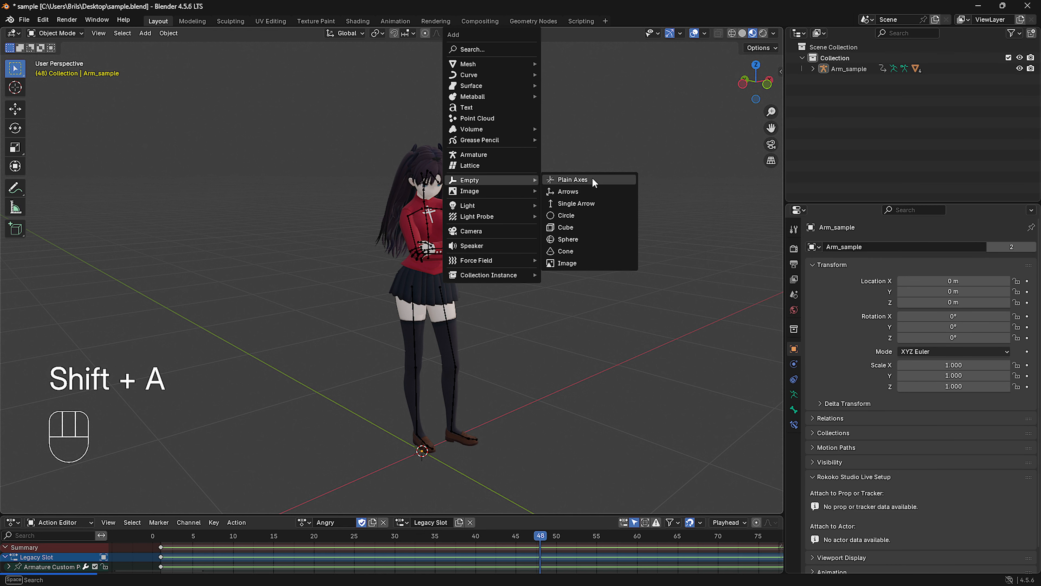
pyautogui.click(614, 194)
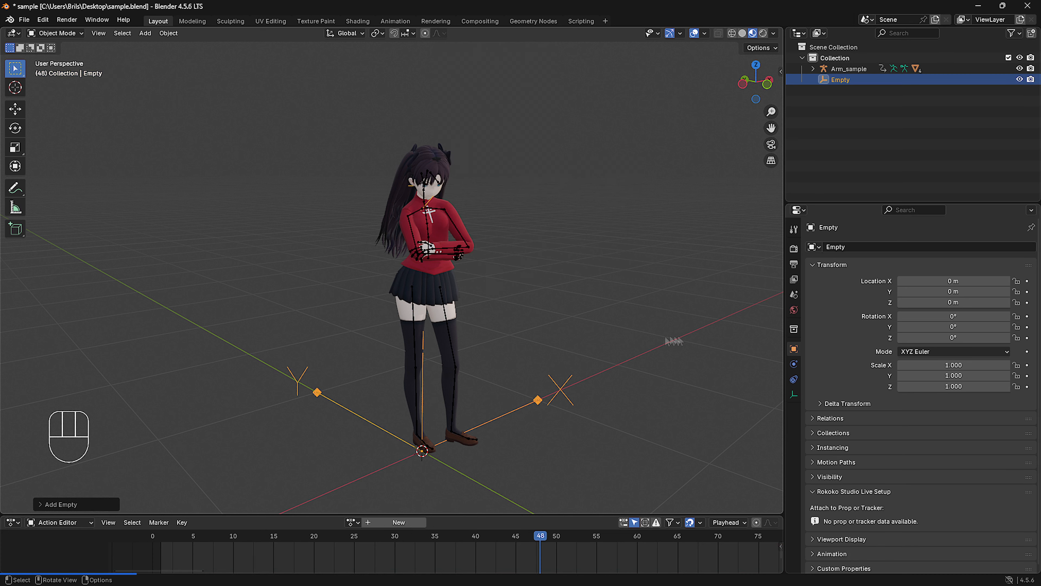
pyautogui.click(794, 395)
pyautogui.moveTo(955, 275); pyautogui.dragTo(926, 275)
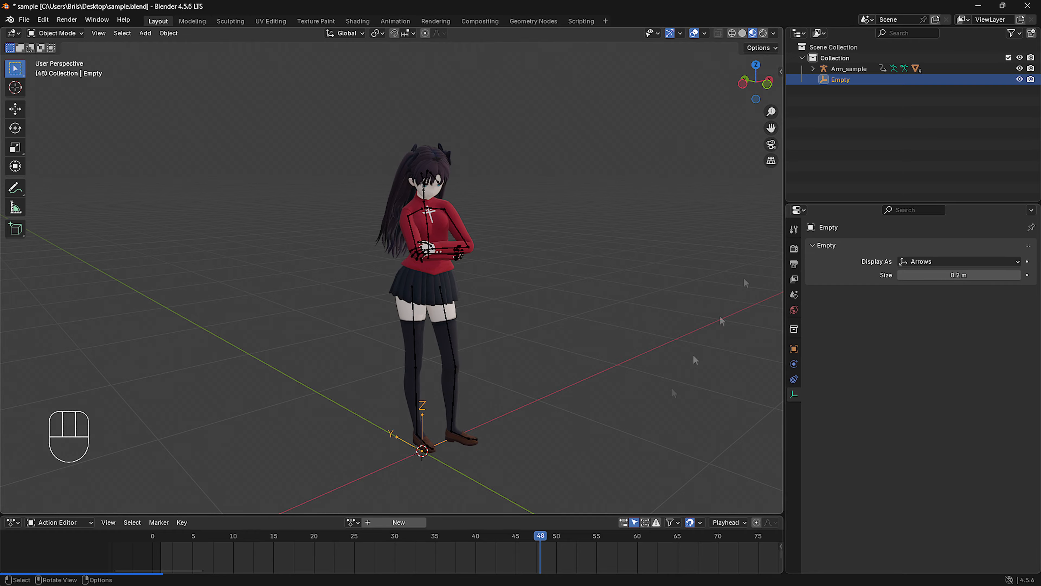
pyautogui.doubleClick(840, 80)
pyautogui.write('Upper')
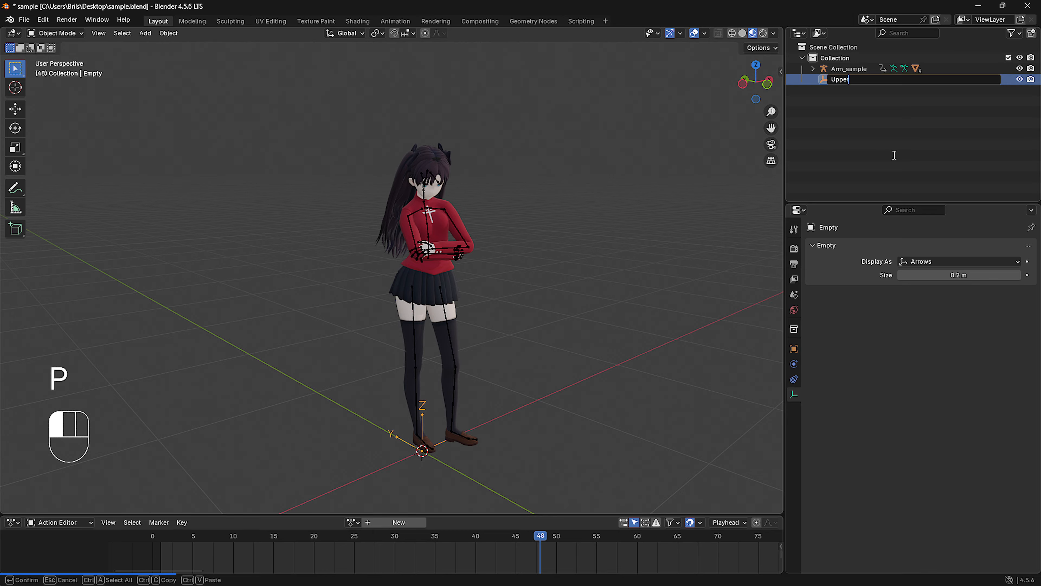
pyautogui.write('Arm.R')
pyautogui.press('Return')
# - Duplicate the UpperArm.R empty in place and rename the copy Forearm.R
pyautogui.hotkey('shift', 'd')
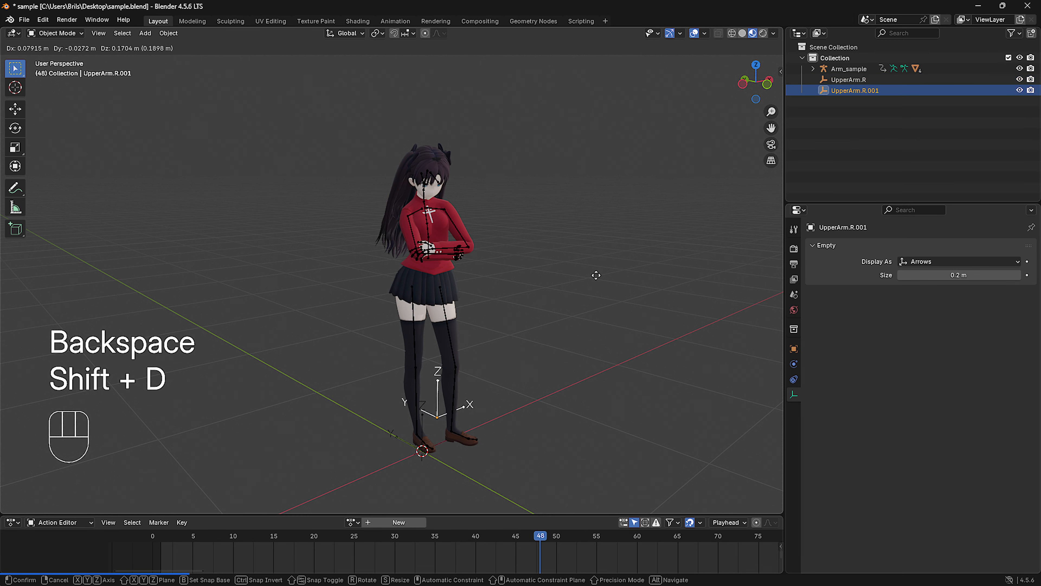
pyautogui.press('Escape')
pyautogui.doubleClick(854, 90)
pyautogui.press('Right')
pyautogui.press('BackSpace')
pyautogui.press('BackSpace')
pyautogui.press('BackSpace')
pyautogui.press('BackSpace')
pyautogui.press('Left')
pyautogui.press('Left')
pyautogui.hotkey('shift', 'Home')
pyautogui.write('Forearm')
pyautogui.press('Return')
# - Duplicate the Forearm.R empty in place, rename the copy Wrist.R, and clear the selection
pyautogui.hotkey('shift', 'd')
pyautogui.press('Escape')
pyautogui.doubleClick(853, 91)
pyautogui.write('Wrist.R')
pyautogui.press('Return')
pyautogui.click(656, 241)
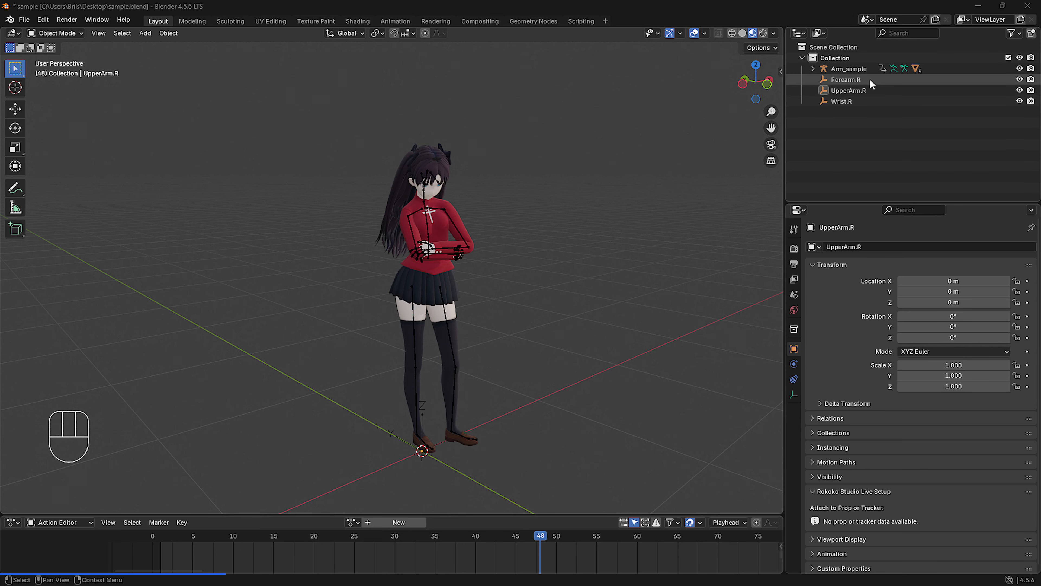
# - Insert keyframes at frame 48 for the Forearm.R, UpperArm.R and Wrist.R empties
pyautogui.click(870, 81)
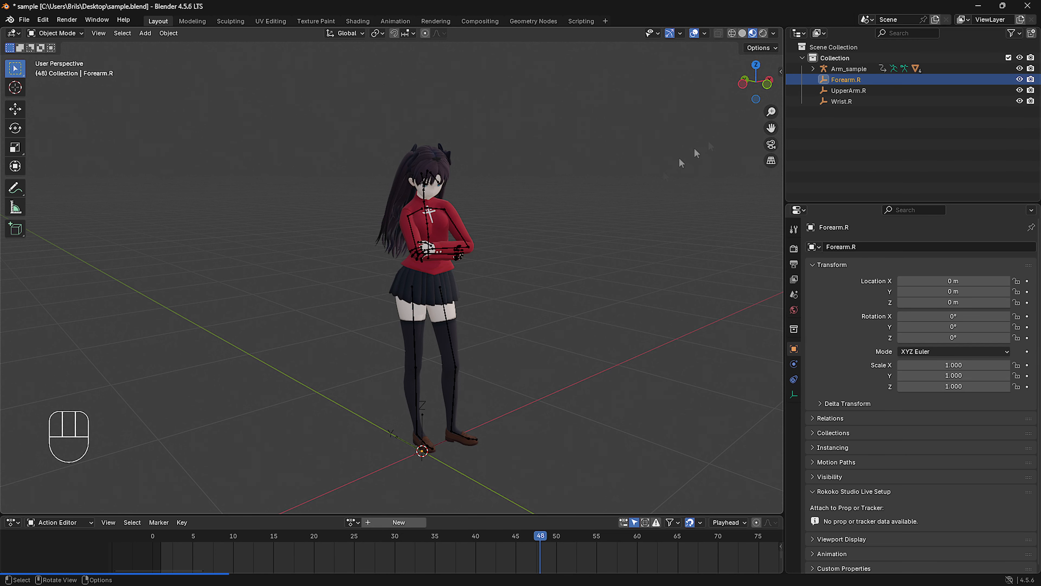
pyautogui.press('i')
pyautogui.click(848, 91)
pyautogui.press('i')
pyautogui.click(843, 101)
pyautogui.press('i')
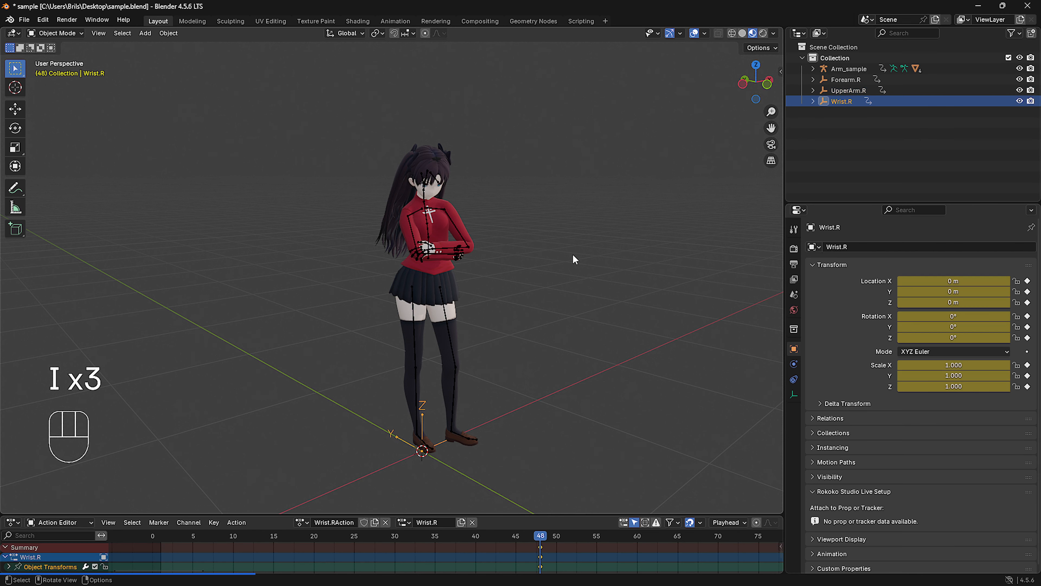
# - Put Arm_sample in Pose Mode and give its Right arm bone a Copy Rotation constraint targeting UpperArm.R with mix After Original
pyautogui.click(413, 233)
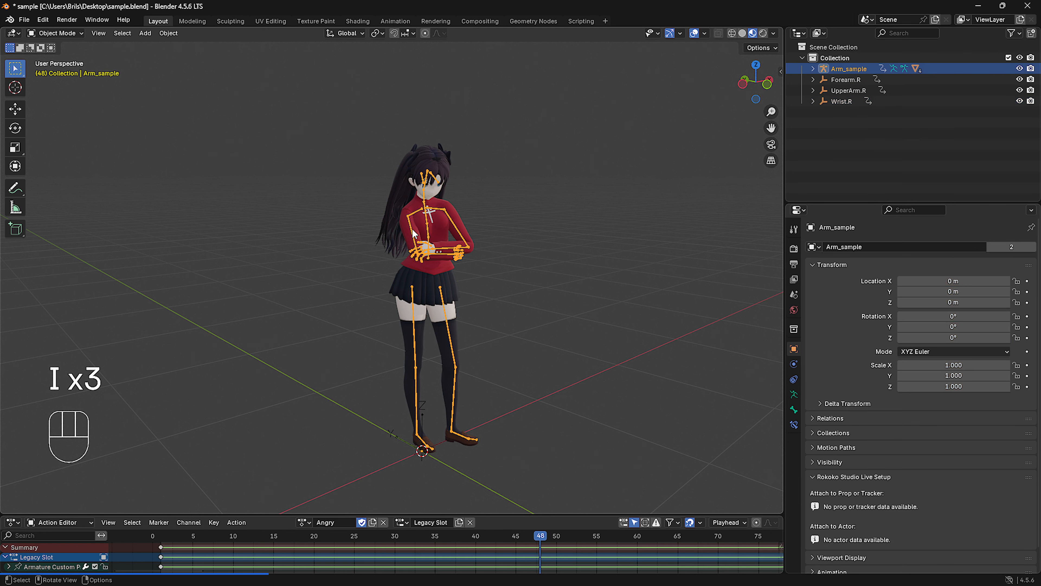
pyautogui.click(62, 32)
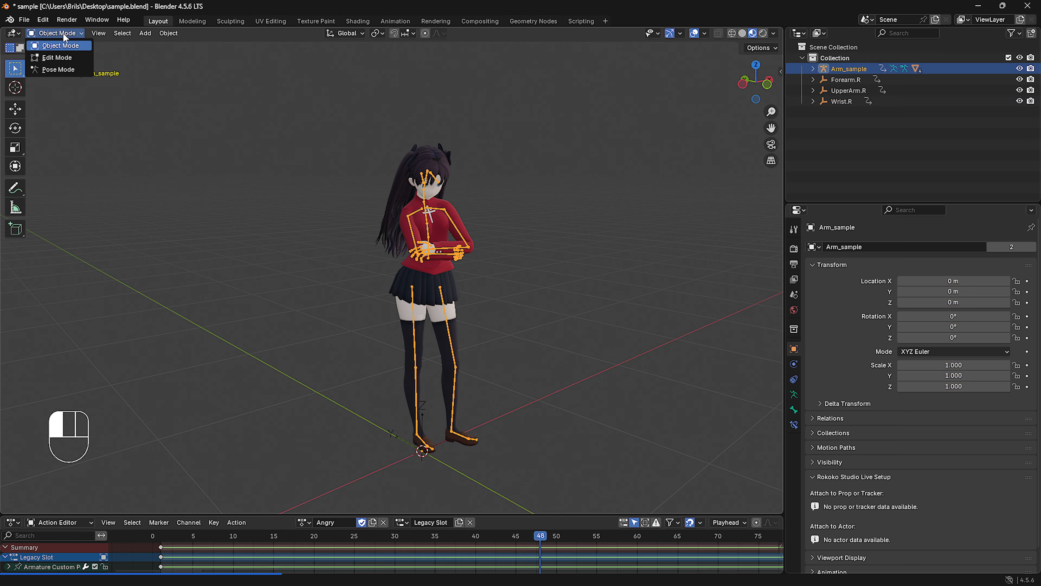
pyautogui.click(62, 70)
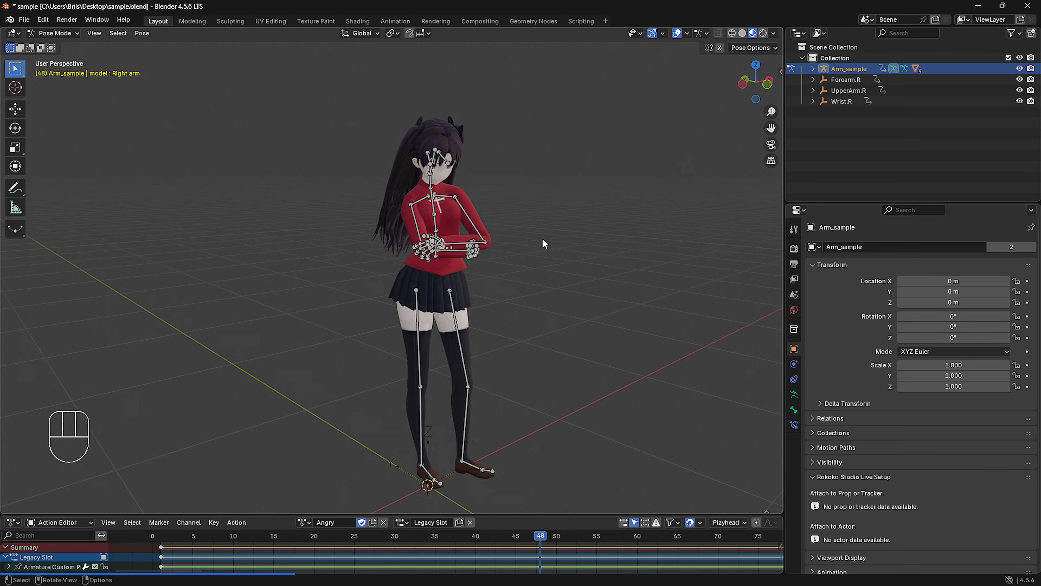
pyautogui.scroll(5, 542, 237)
pyautogui.click(390, 216)
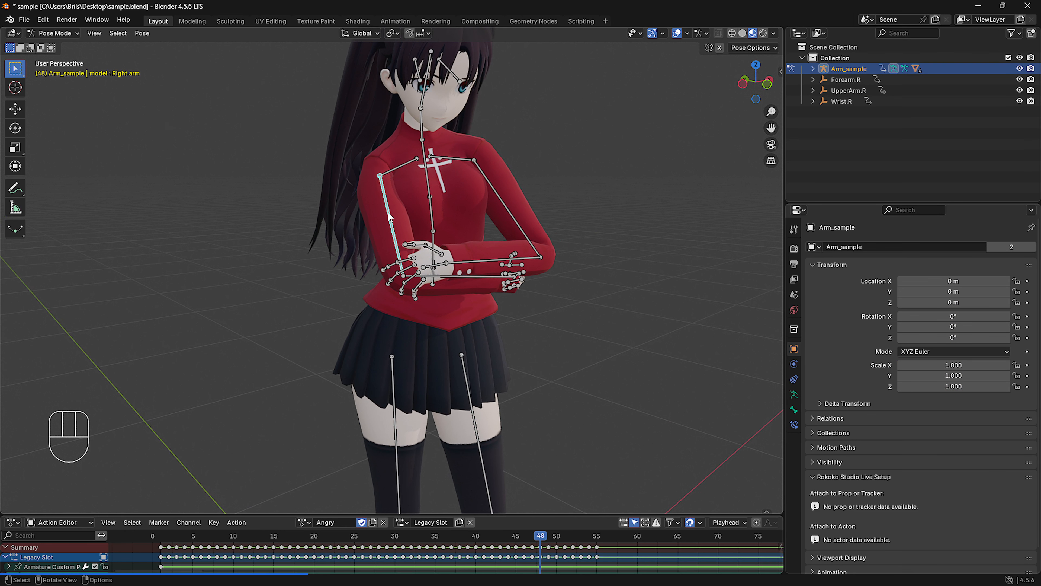
pyautogui.click(794, 426)
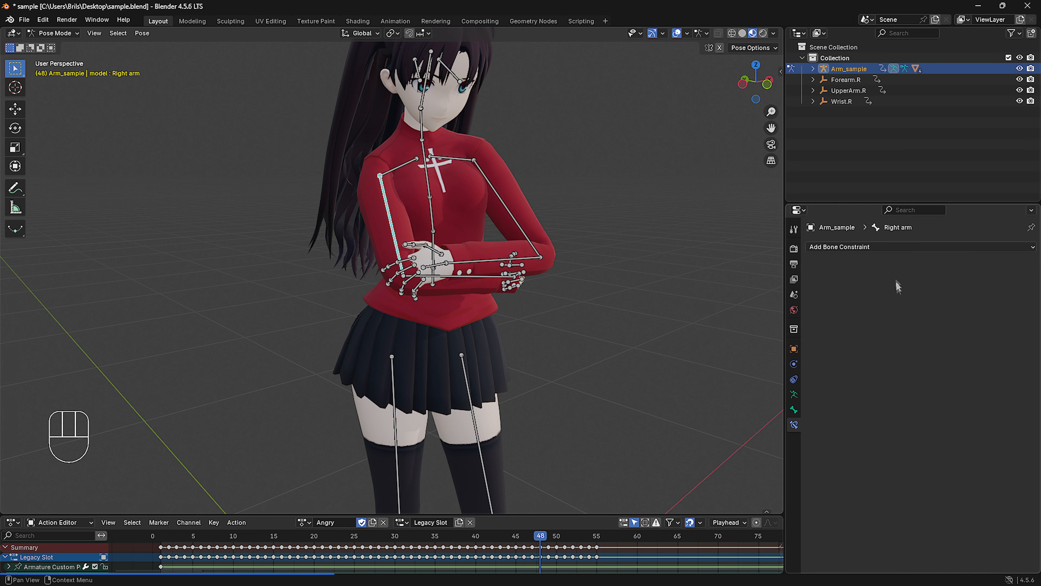
pyautogui.click(898, 247)
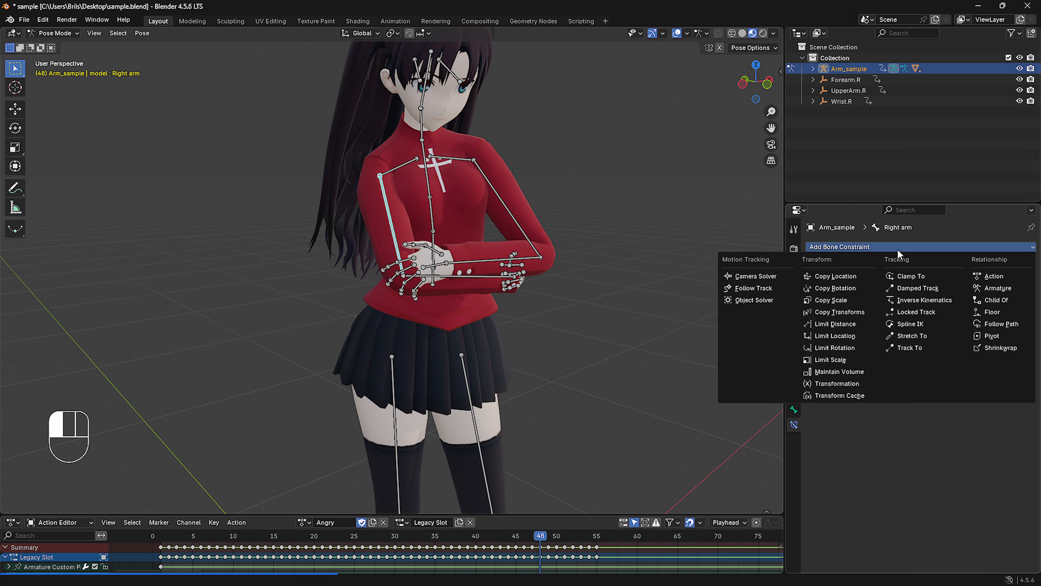
pyautogui.click(857, 290)
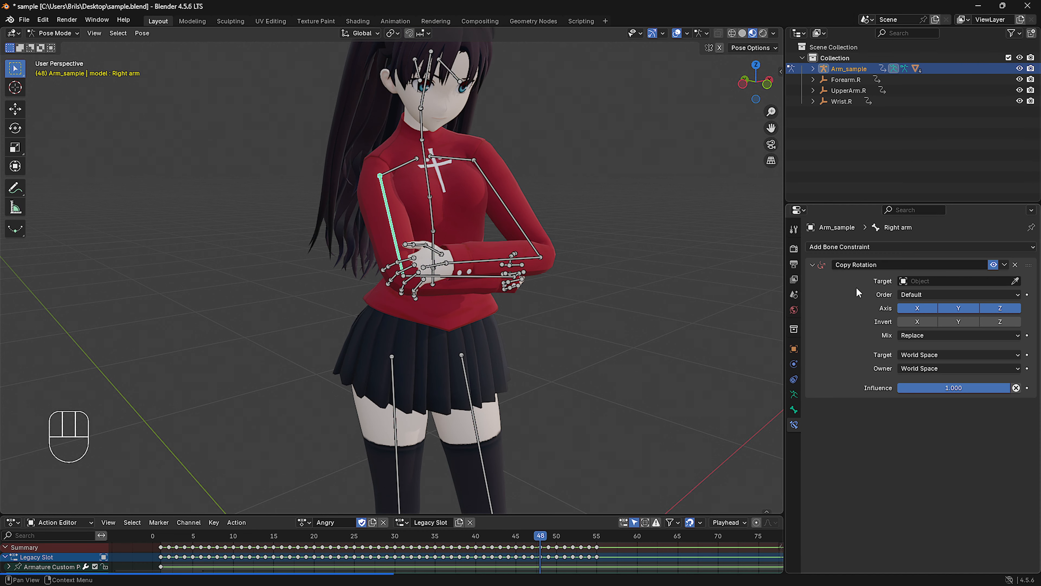
pyautogui.click(925, 280)
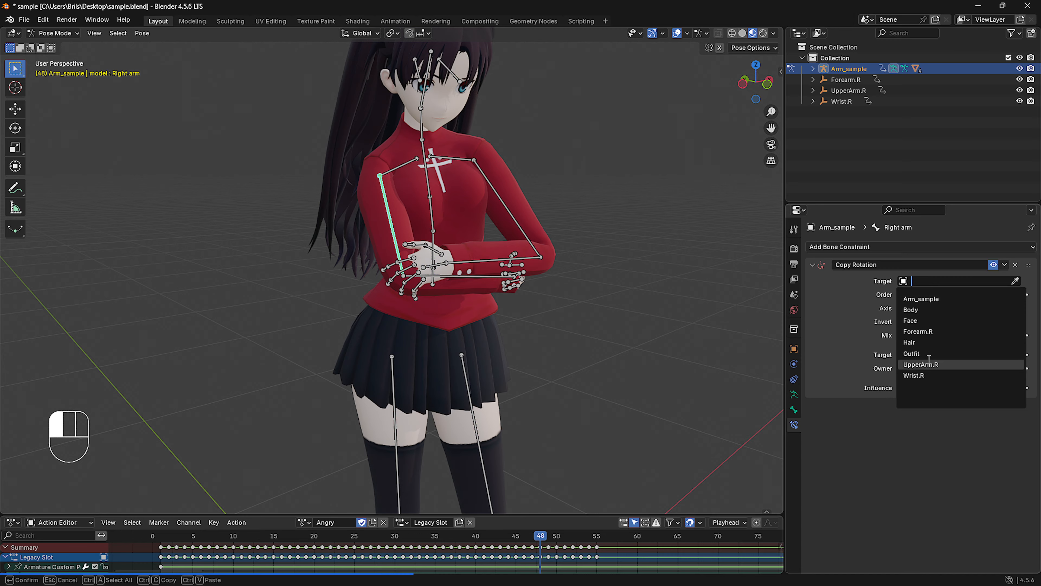
pyautogui.click(948, 364)
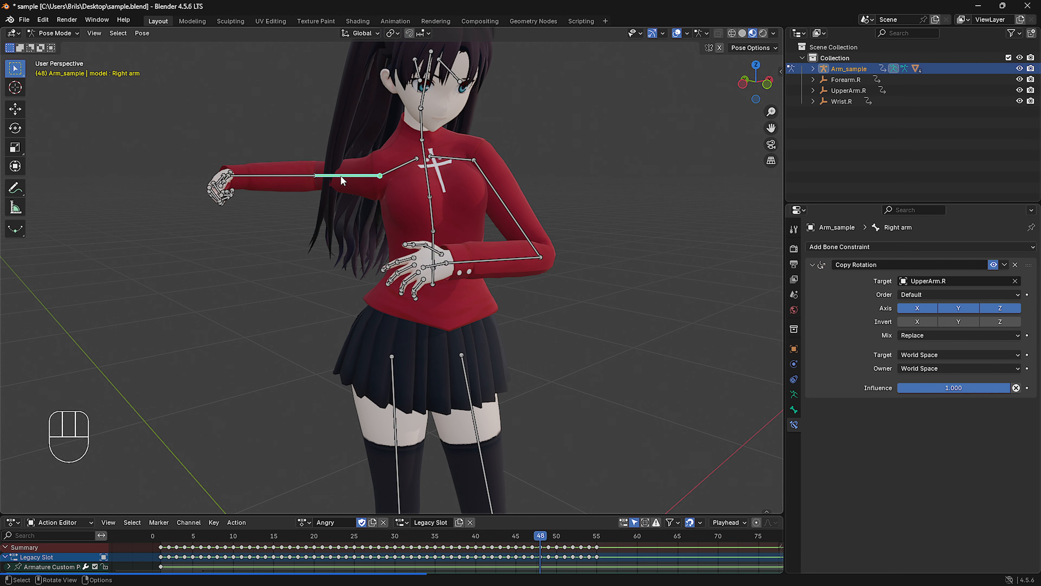
pyautogui.click(927, 335)
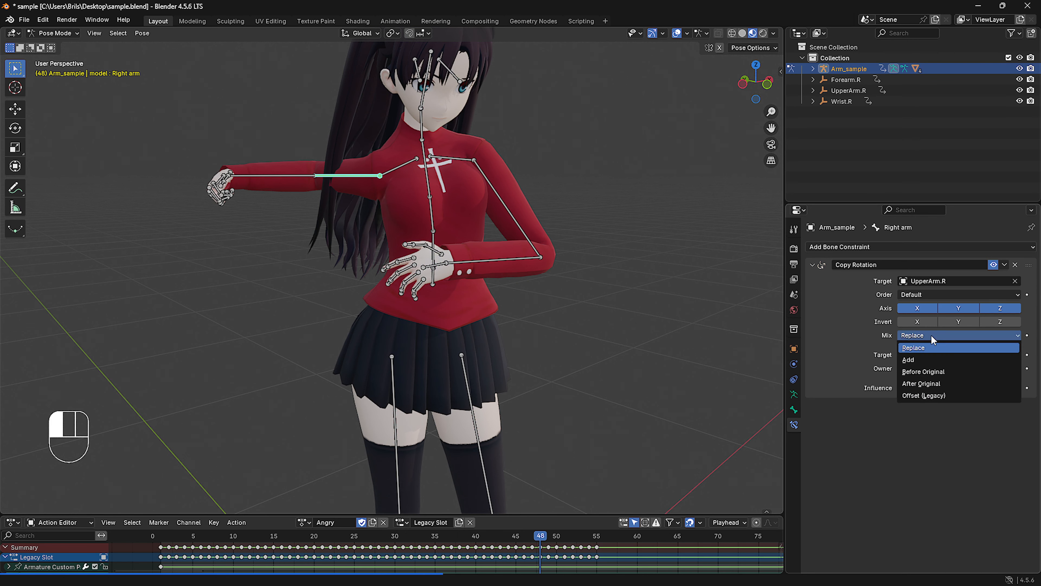
pyautogui.click(943, 384)
# - Give the Right elbow bone a Copy Rotation constraint targeting Forearm.R with mix After Original
pyautogui.click(479, 277)
pyautogui.click(906, 247)
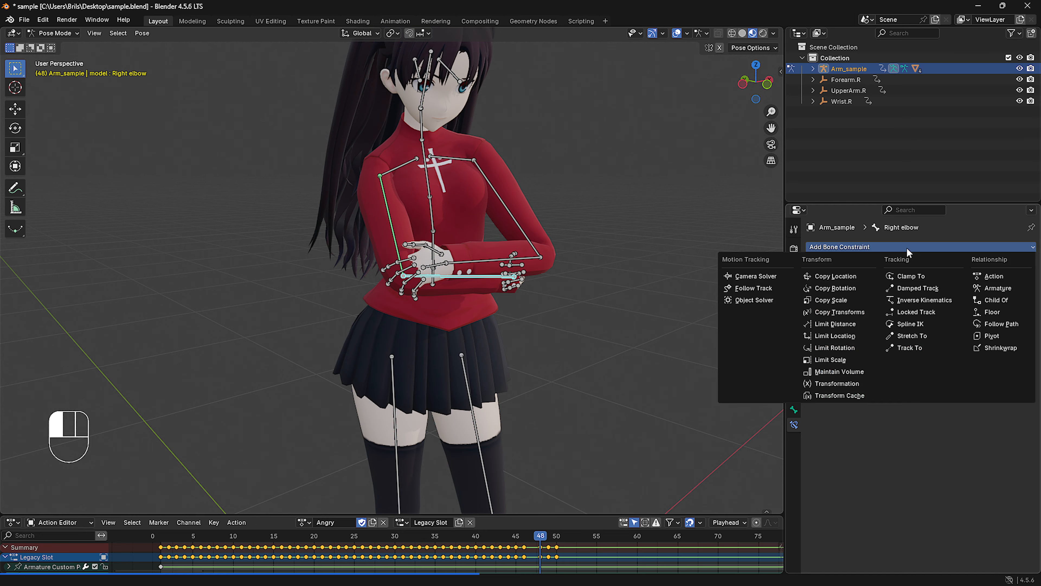
pyautogui.click(846, 287)
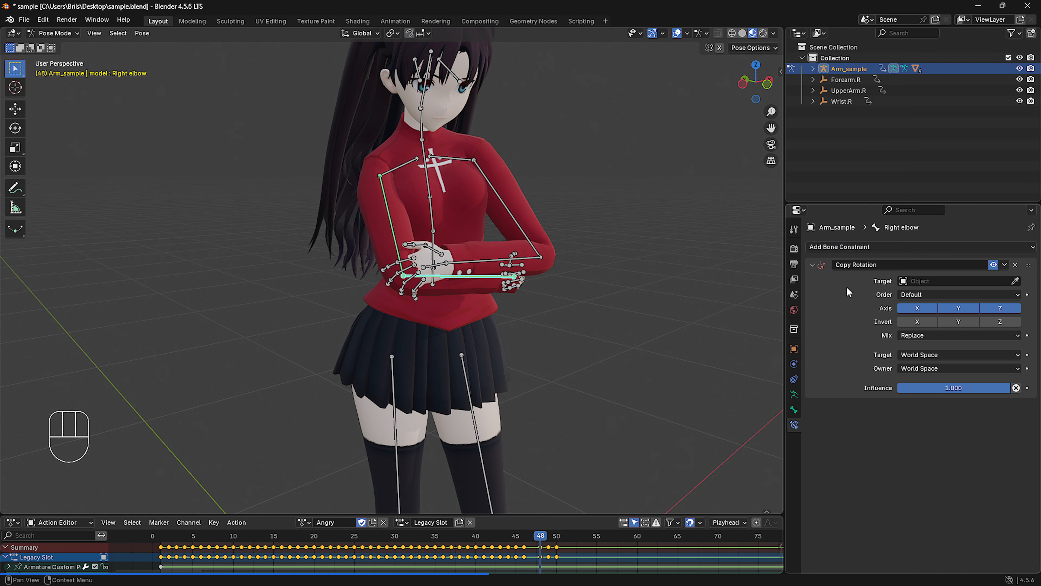
pyautogui.click(915, 283)
pyautogui.click(922, 336)
pyautogui.click(924, 335)
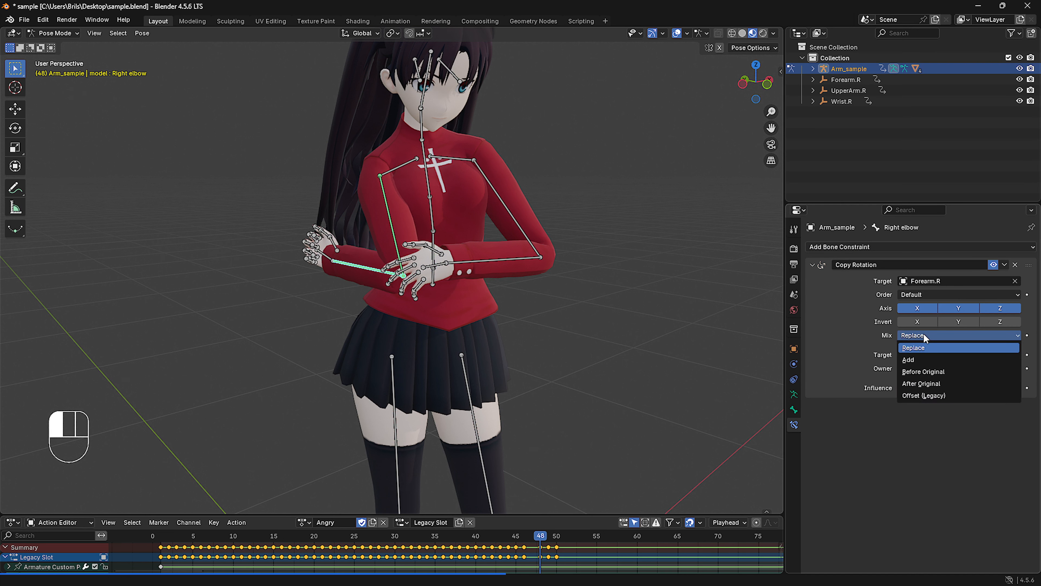
pyautogui.click(920, 382)
# - Give the Right wrist bone a Copy Rotation constraint targeting Wrist.R with mix After Original
pyautogui.moveTo(533, 267); pyautogui.dragTo(490, 267, button='middle')
pyautogui.scroll(1, 490, 268)
pyautogui.click(383, 205)
pyautogui.moveTo(389, 230); pyautogui.dragTo(496, 250, button='middle')
pyautogui.click(886, 249)
pyautogui.click(862, 291)
pyautogui.click(928, 283)
pyautogui.click(927, 371)
pyautogui.click(927, 336)
pyautogui.click(921, 381)
pyautogui.moveTo(657, 309); pyautogui.dragTo(651, 302, button='middle')
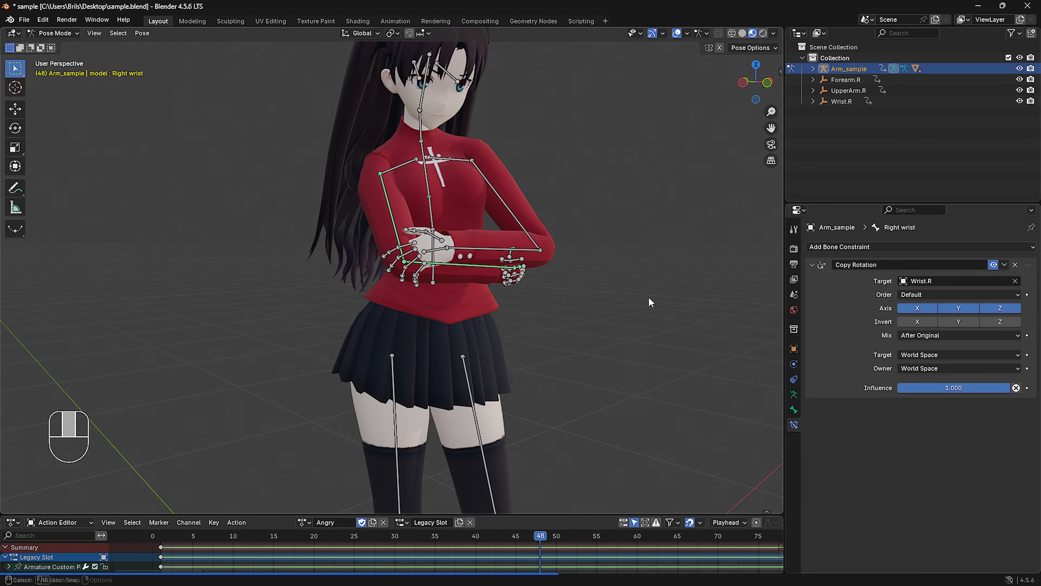
# - Return to Object Mode with the UpperArm.R empty selected, save the file, and go to frame 1
pyautogui.click(55, 33)
pyautogui.click(54, 45)
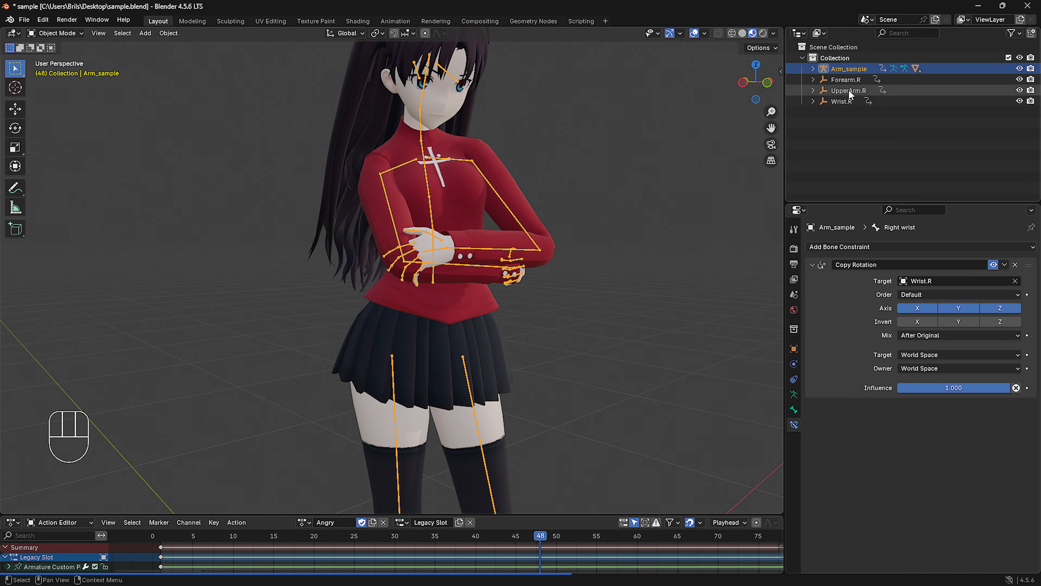
pyautogui.click(849, 91)
pyautogui.hotkey('ctrl', 's')
pyautogui.scroll(-4, 427, 553)
pyautogui.scroll(1, 427, 553)
pyautogui.moveTo(512, 536); pyautogui.dragTo(252, 538)
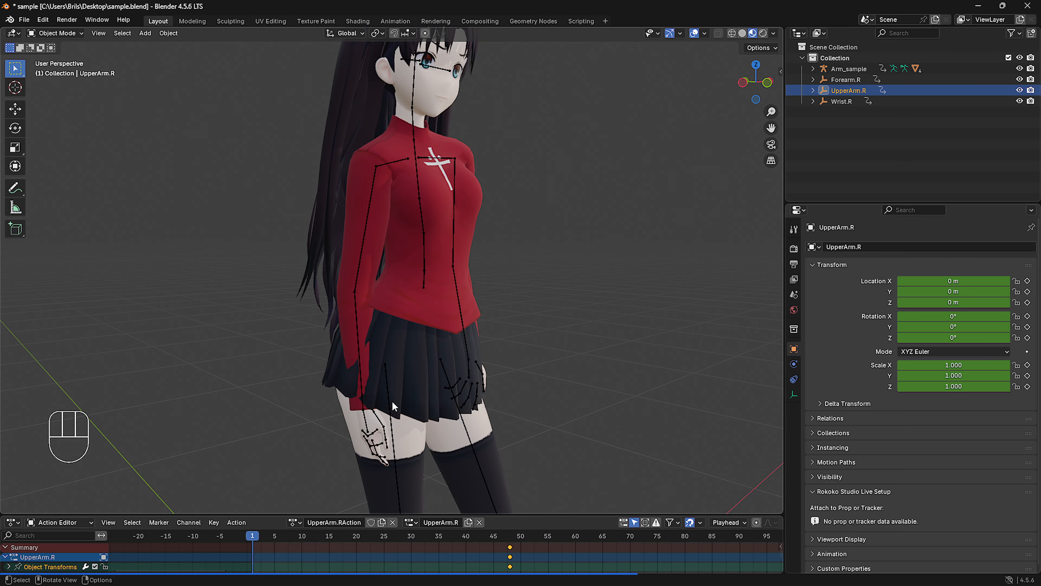
pyautogui.moveTo(392, 400); pyautogui.dragTo(422, 397, button='middle')
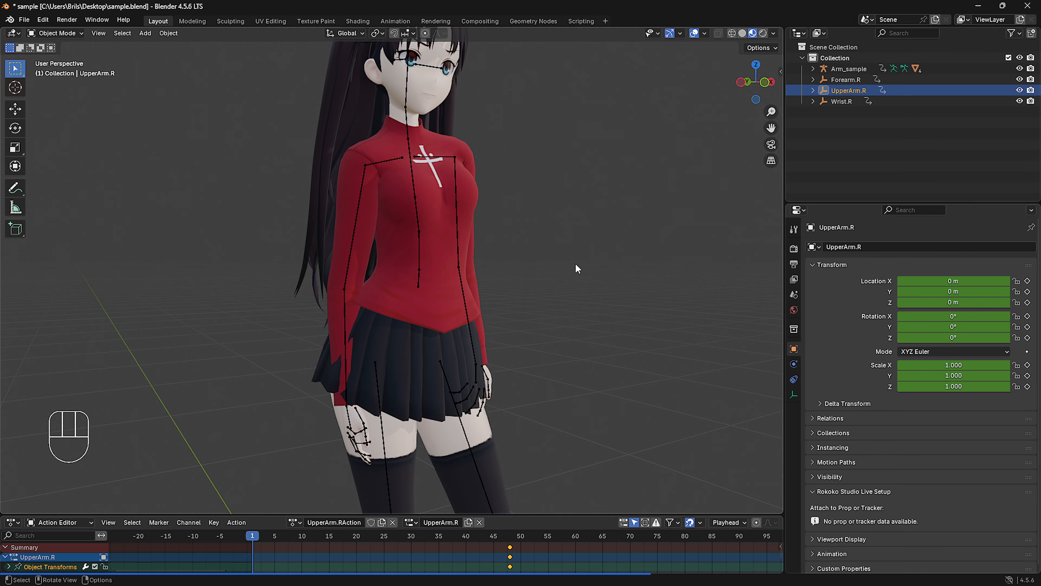
pyautogui.scroll(-5, 578, 269)
pyautogui.press('r')
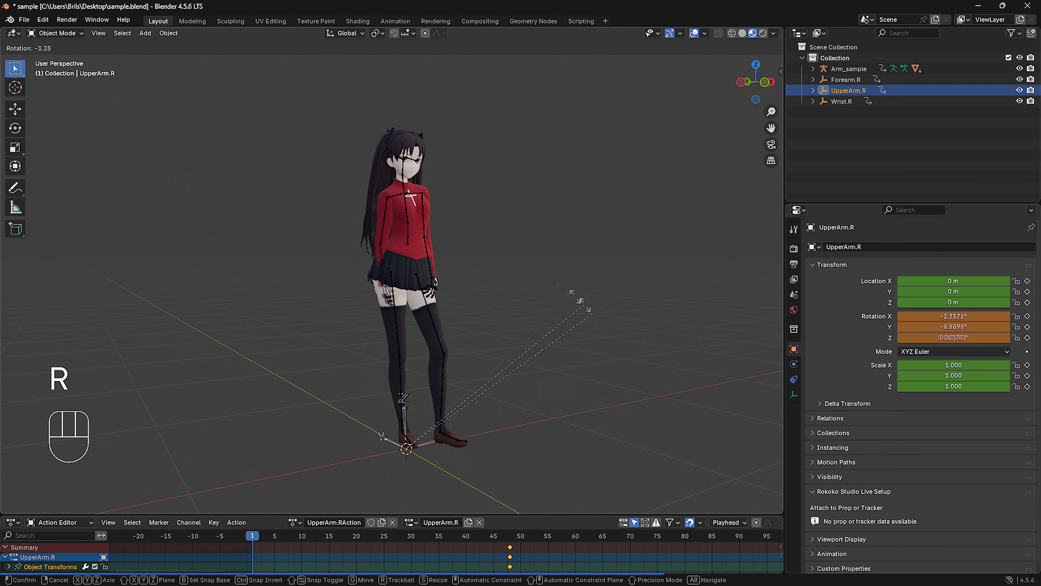
pyautogui.press('Escape')
# - Rotate the UpperArm.R empty about 9.9° around the global X axis and keyframe it at frame 1
pyautogui.scroll(6, 541, 306)
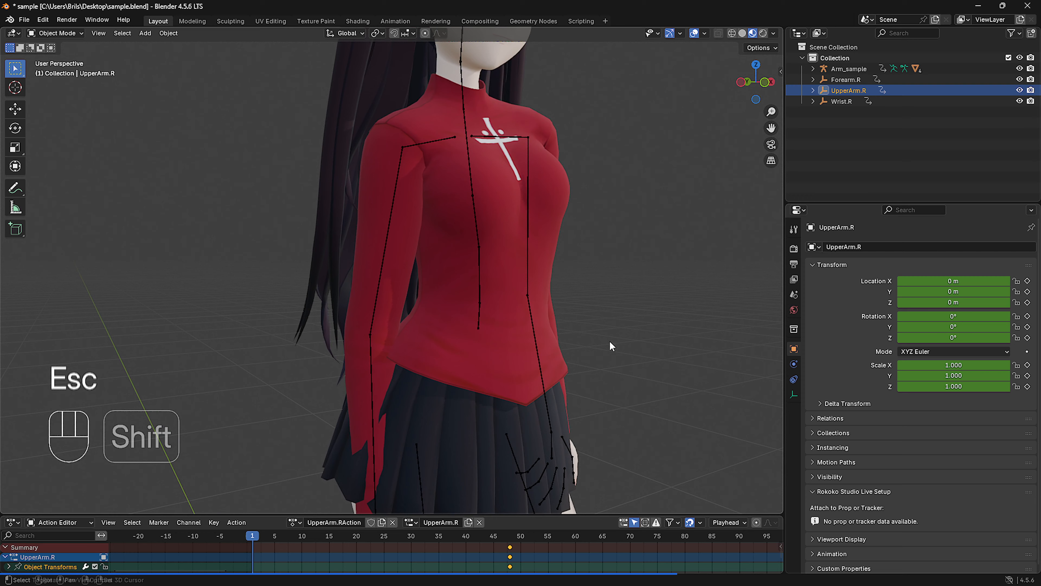
pyautogui.press('r')
pyautogui.scroll(-2, 670, 279)
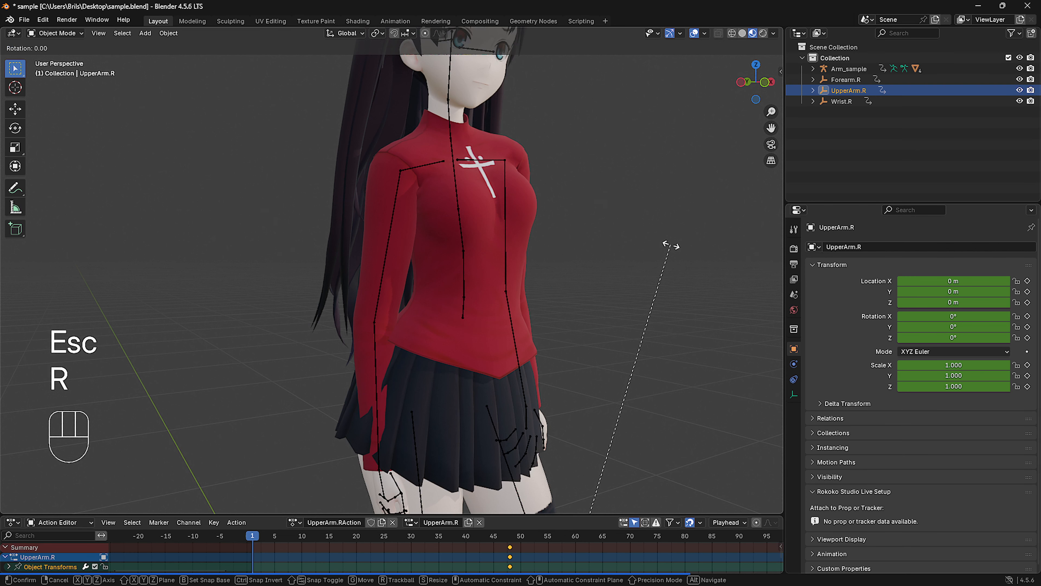
pyautogui.press('x')
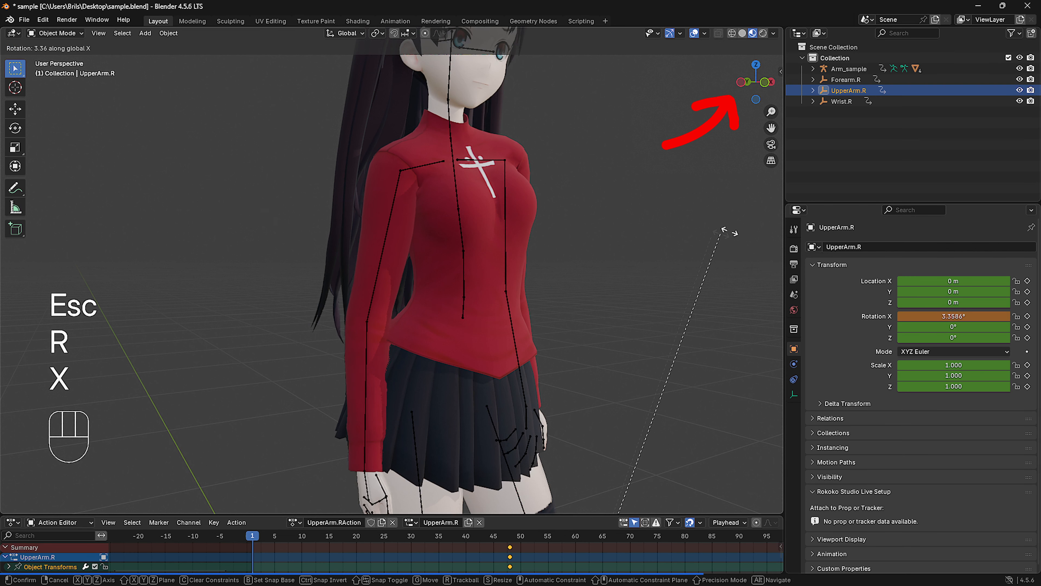
pyautogui.click(673, 244)
pyautogui.moveTo(287, 341); pyautogui.dragTo(371, 344, button='middle')
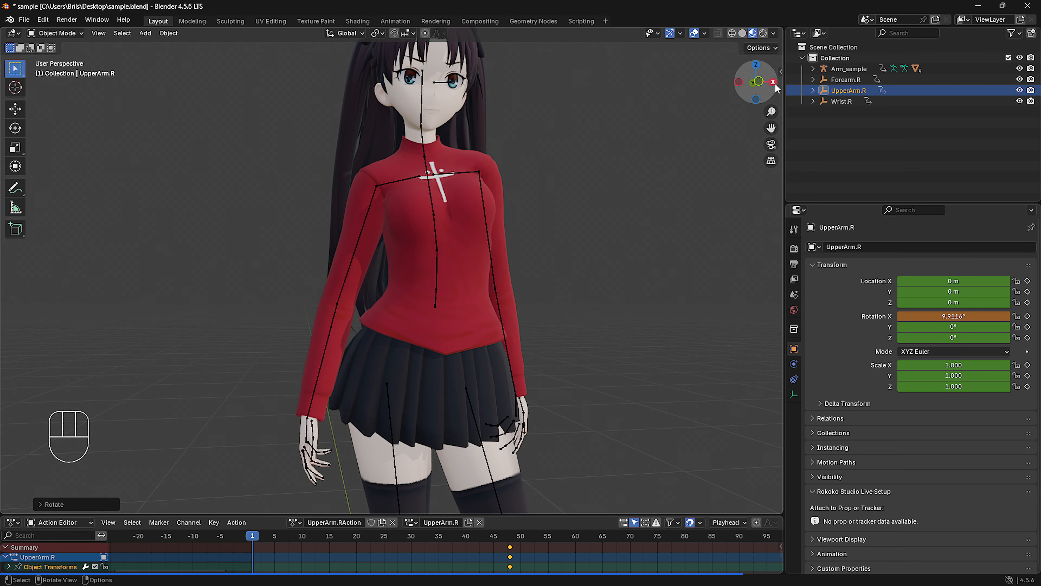
pyautogui.moveTo(566, 346); pyautogui.dragTo(585, 347, button='middle')
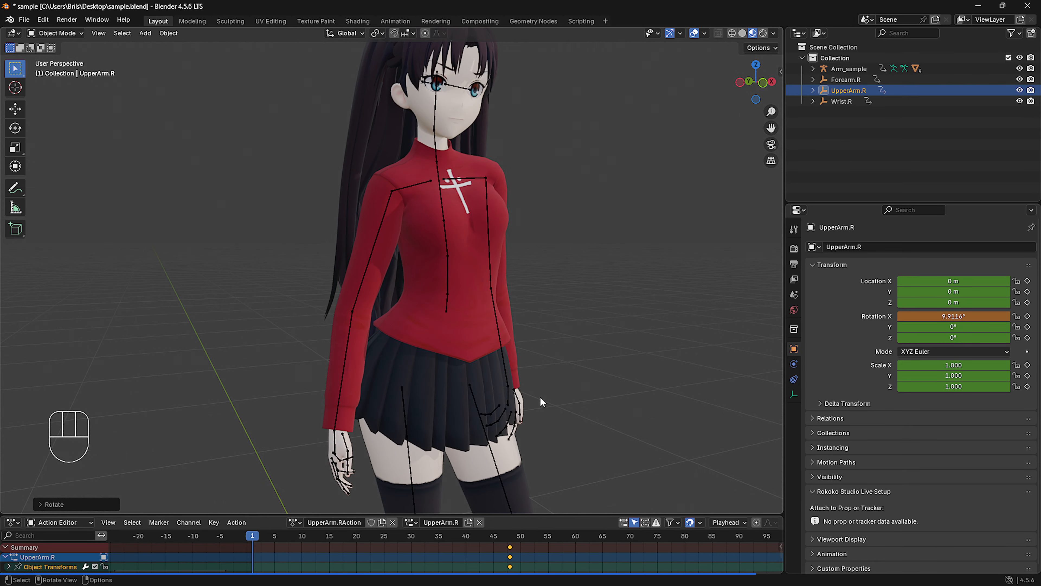
pyautogui.press('i')
# - Clear the rotation of UpperArm.R at frame 25, keyframe it there, and move on to frame 30
pyautogui.moveTo(256, 535); pyautogui.dragTo(382, 540)
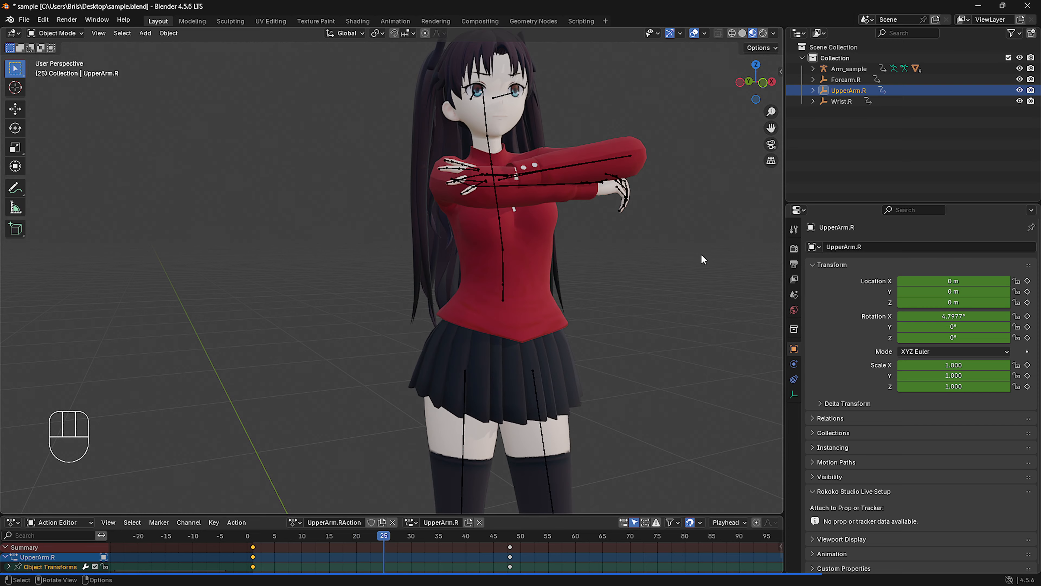
pyautogui.hotkey('alt', 'r')
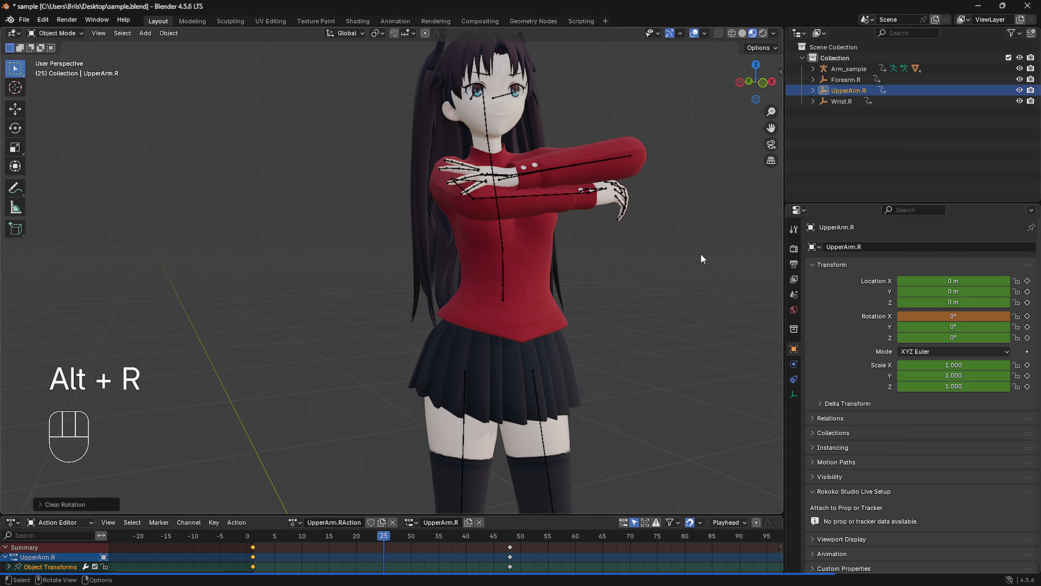
pyautogui.press('i')
pyautogui.moveTo(259, 539); pyautogui.dragTo(413, 537)
pyautogui.press('r')
pyautogui.press('x')
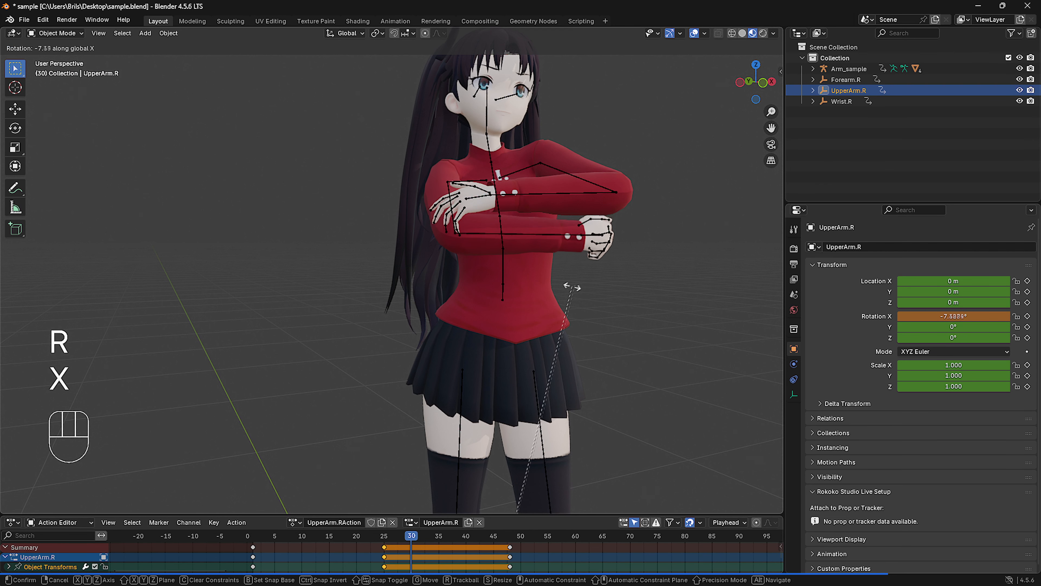
pyautogui.press('Escape')
pyautogui.press('Escape')
# - Rotate the UpperArm.R empty about 7° around the global Z axis and keyframe it at frame 30
pyautogui.press('r')
pyautogui.press('z')
pyautogui.click(611, 281)
pyautogui.moveTo(611, 281); pyautogui.dragTo(611, 329, button='middle')
pyautogui.press('i')
# - Delete the UpperArm.R keyframe at frame 48 and insert a keyframe at frame 40
pyautogui.moveTo(567, 567); pyautogui.dragTo(467, 533)
pyautogui.press('Delete')
pyautogui.press('i')
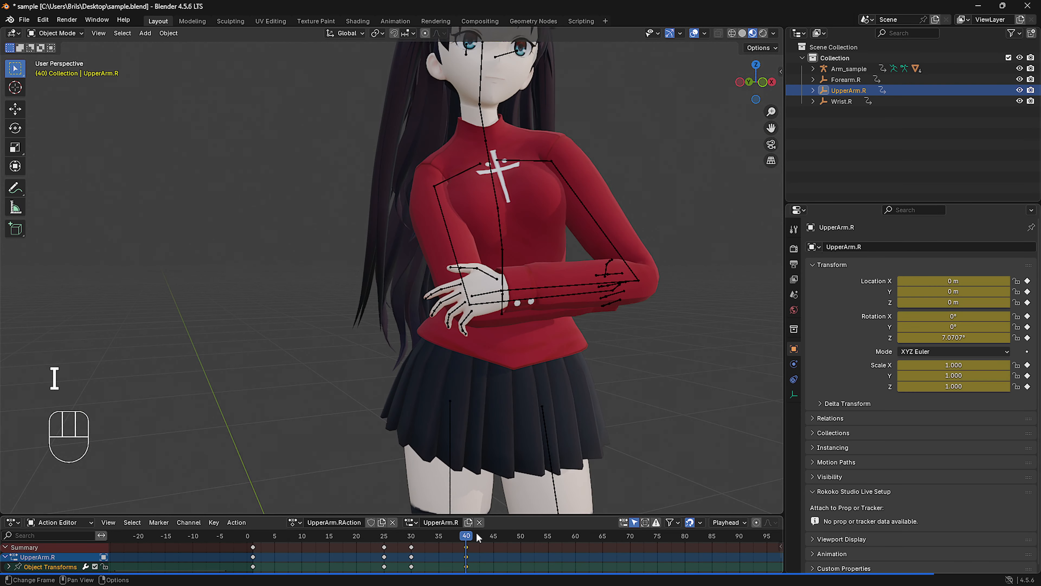
# - Scrub through the later frames, keyframe the UpperArm.R empty, and duplicate its frame 1 keyframe toward the end of the animation
pyautogui.moveTo(476, 533); pyautogui.dragTo(657, 529)
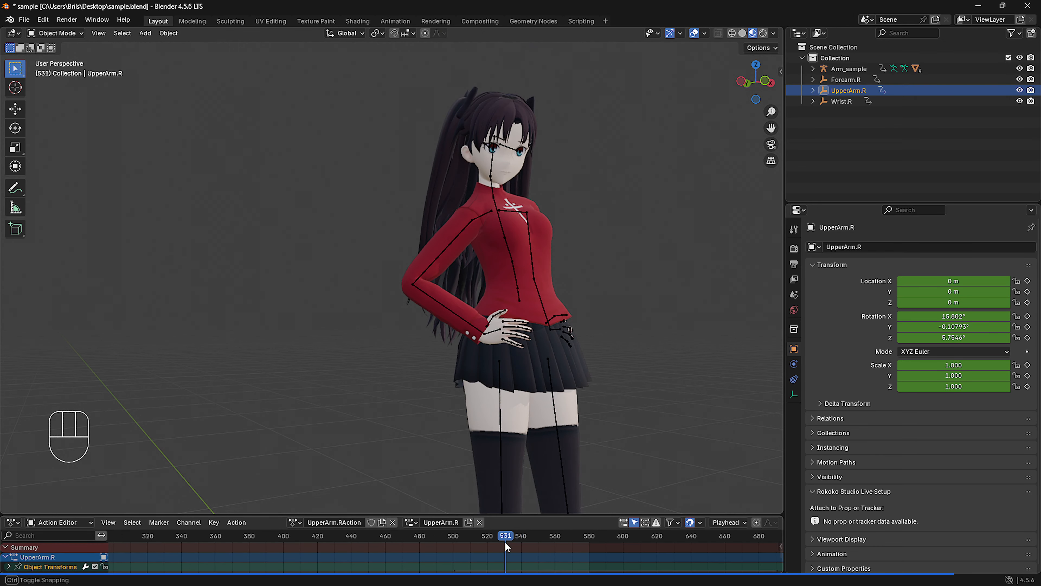
pyautogui.moveTo(507, 547); pyautogui.dragTo(504, 542)
pyautogui.press('i')
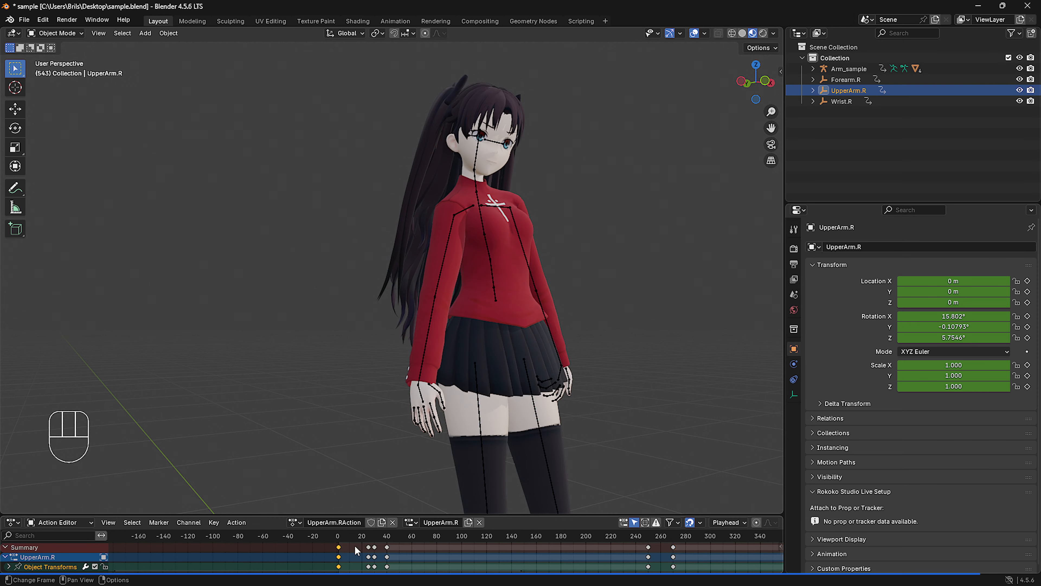
pyautogui.scroll(-7, 355, 548)
pyautogui.moveTo(354, 548); pyautogui.dragTo(279, 552, button='middle')
pyautogui.hotkey('shift', 'd')
pyautogui.click(625, 561)
# - Shift the duplicated UpperArm.R keyframe into its final place at the end of the timeline
pyautogui.scroll(5, 672, 559)
pyautogui.moveTo(732, 556); pyautogui.dragTo(494, 569, button='middle')
pyautogui.scroll(5, 533, 565)
pyautogui.moveTo(565, 537); pyautogui.dragTo(619, 550)
pyautogui.press('g')
pyautogui.click(588, 563)
pyautogui.moveTo(539, 334); pyautogui.dragTo(492, 340, button='middle')
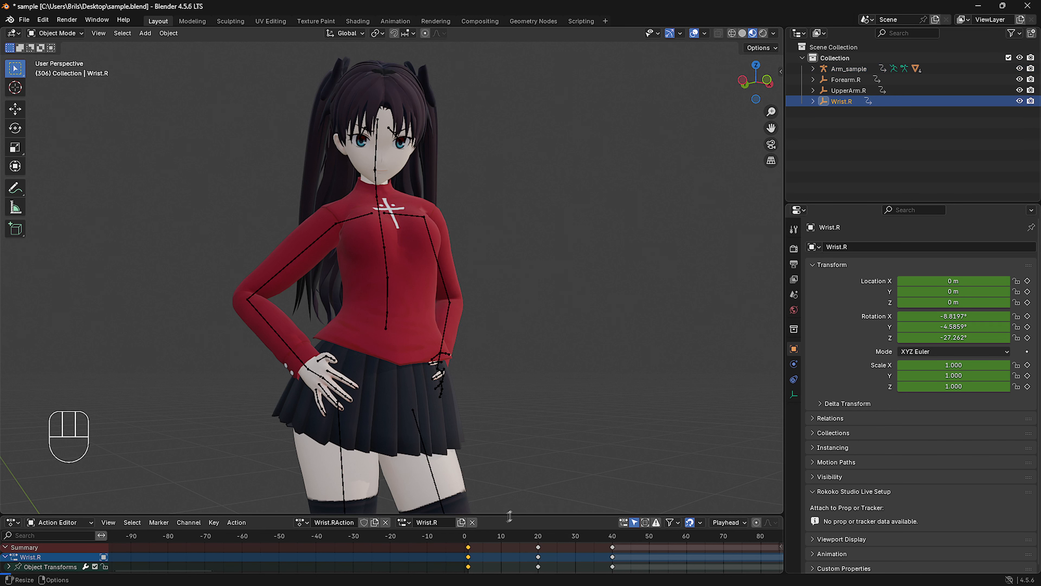
# - Enlarge the Action Editor area and add timeline markers at frames 1 and 580
pyautogui.moveTo(508, 517); pyautogui.dragTo(510, 426)
pyautogui.moveTo(553, 513); pyautogui.dragTo(344, 522, button='middle')
pyautogui.click(260, 447)
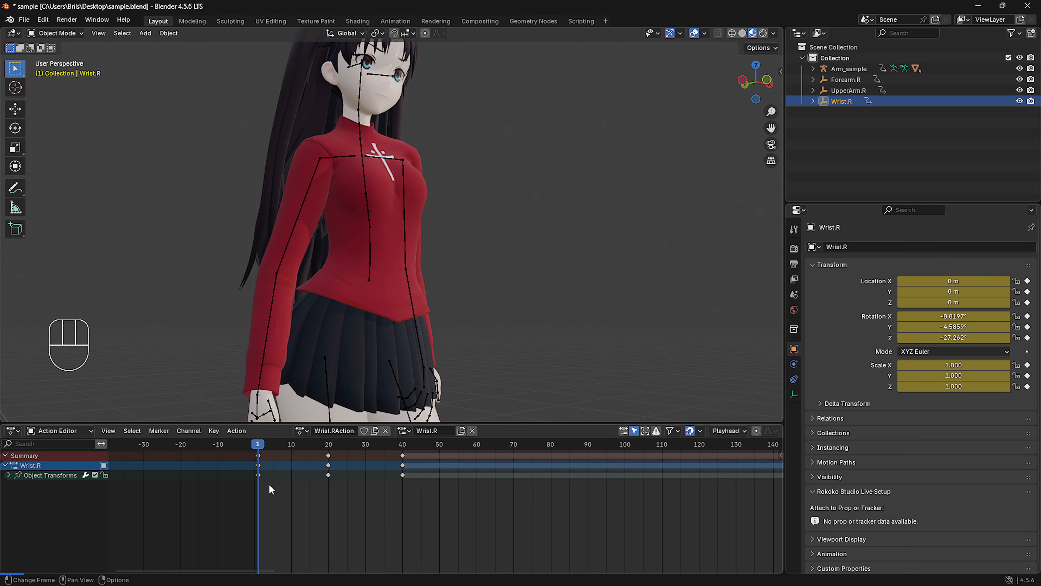
pyautogui.press('m')
pyautogui.moveTo(260, 444); pyautogui.dragTo(314, 445)
pyautogui.scroll(-9, 638, 505)
pyautogui.moveTo(652, 513)
pyautogui.mouseDown(button='middle')
pyautogui.moveTo(240, 523)
pyautogui.moveTo(552, 463)
pyautogui.mouseUp(button='middle')
pyautogui.click(550, 442)
pyautogui.press('m')
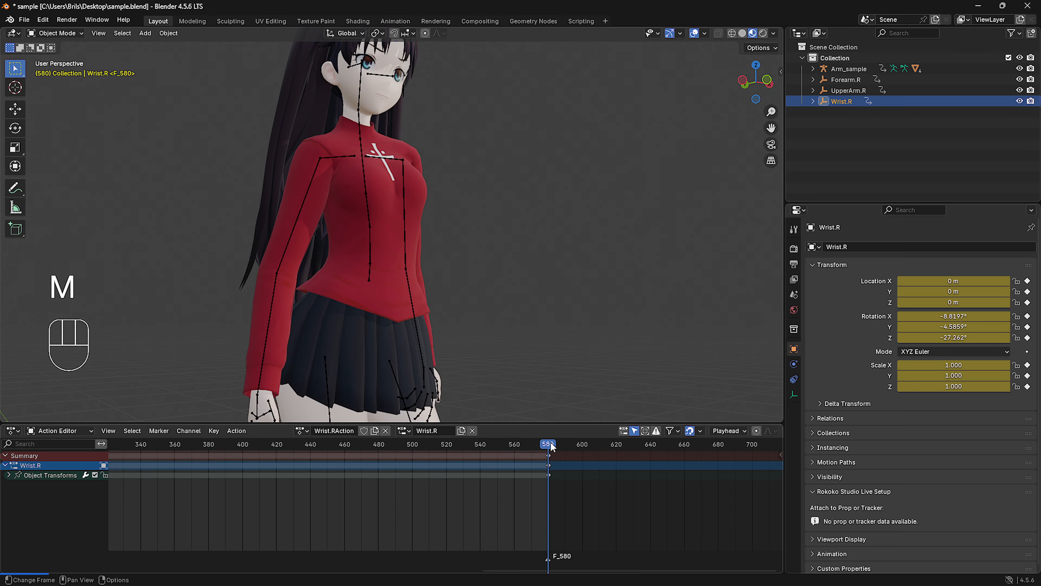
# - Scrub back to frame 278 and put the Arm_sample armature into Pose Mode
pyautogui.moveTo(551, 444); pyautogui.dragTo(489, 445)
pyautogui.scroll(-3, 558, 526)
pyautogui.moveTo(558, 527); pyautogui.dragTo(746, 513, button='middle')
pyautogui.moveTo(427, 445); pyautogui.dragTo(333, 443)
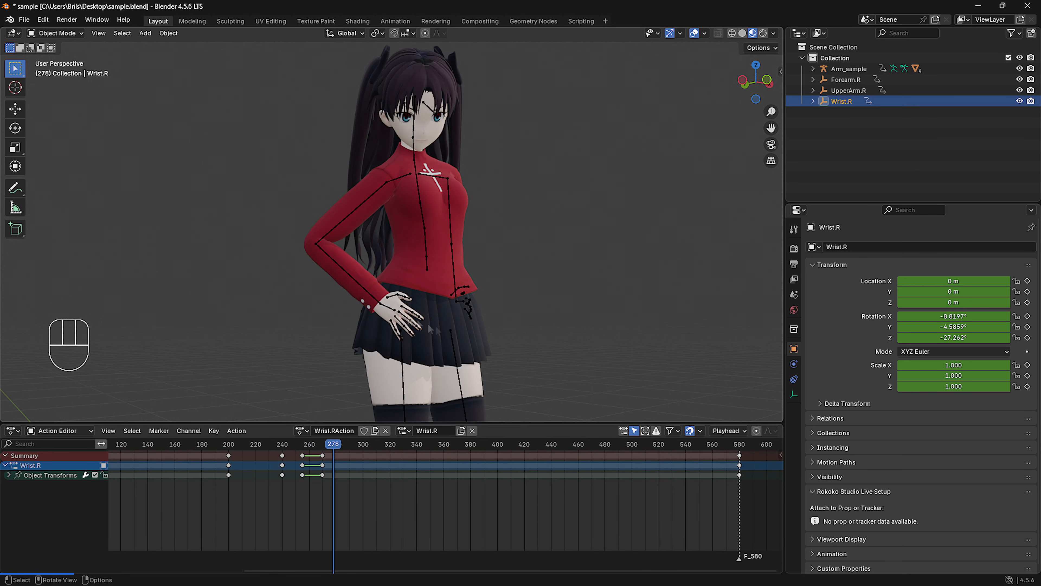
pyautogui.click(362, 286)
pyautogui.click(70, 33)
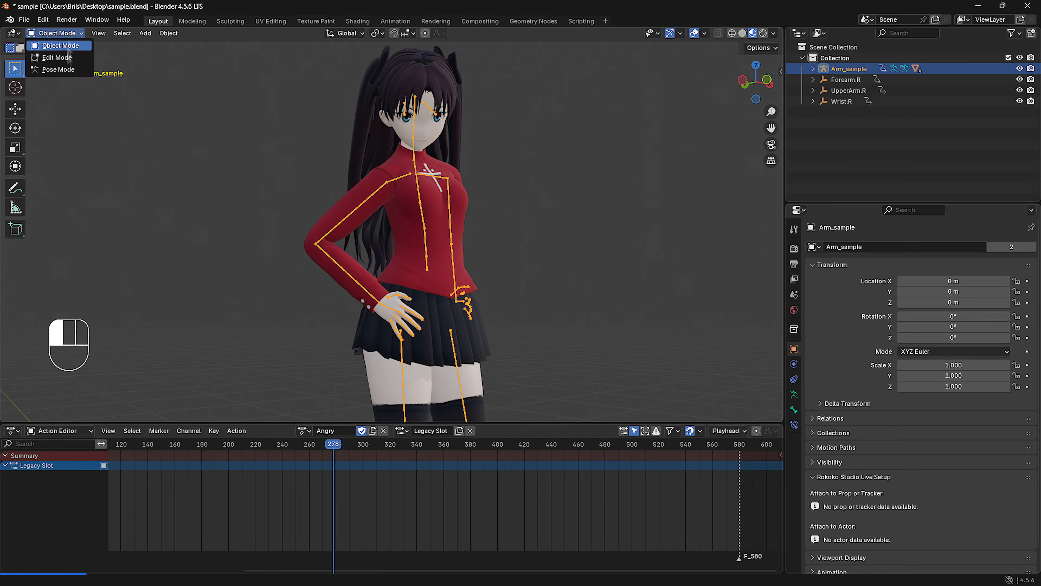
pyautogui.click(58, 70)
# - Isolate the right arm, elbow and wrist bones by hiding all other bones, and keep the three constrained bones selected
pyautogui.click(356, 282)
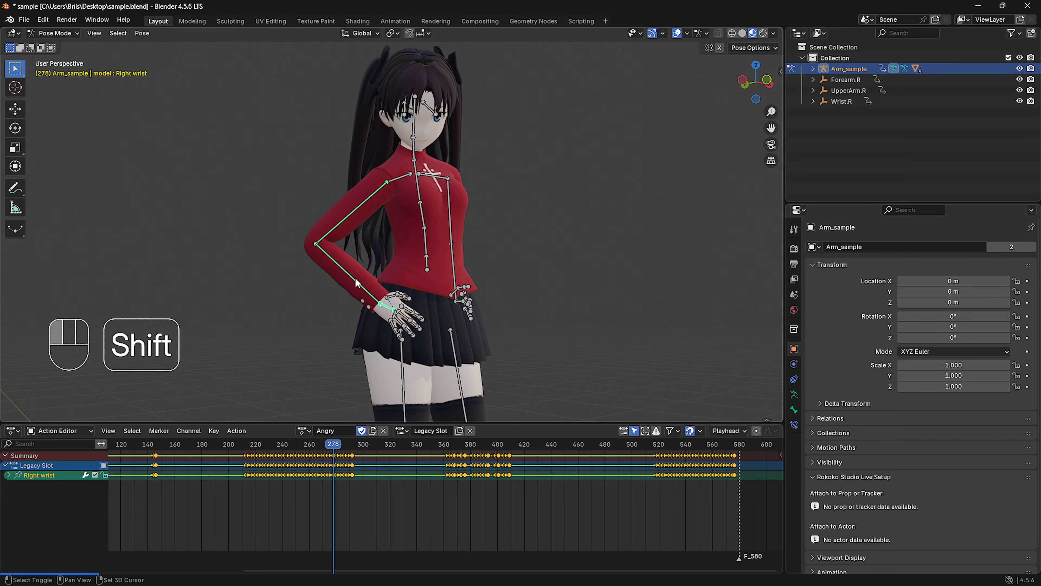
pyautogui.keyDown('shift'); pyautogui.click(356, 283); pyautogui.keyUp('shift')
pyautogui.hotkey('ctrl', 'i')
pyautogui.press('h')
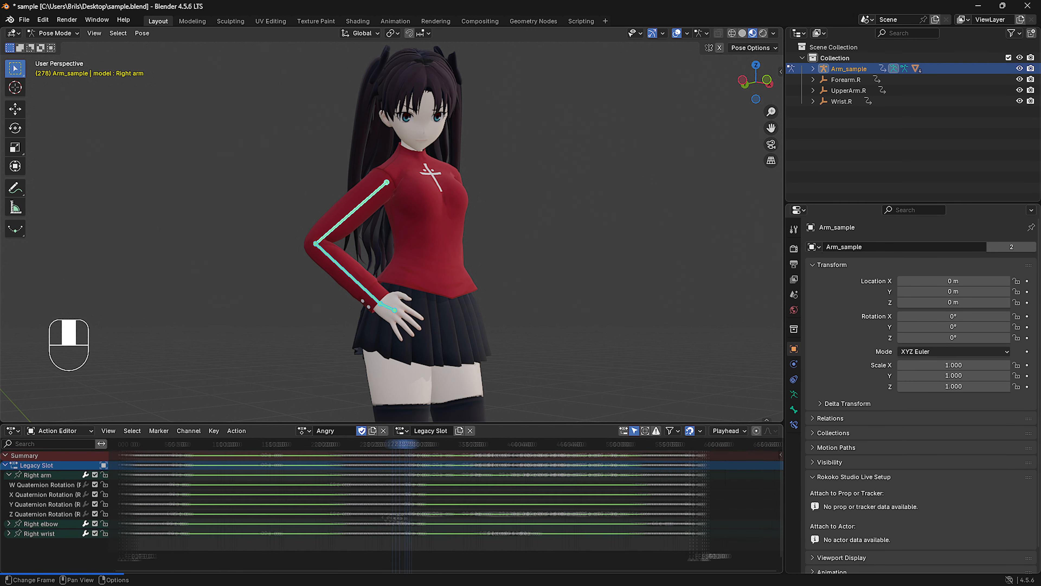
pyautogui.click(8, 474)
# - Start Bake Action for frames 1 to 580 with Visual Keying, Clear Local Constraints, Clear Parents, Overwrite Current Action and Clean Curves enabled
pyautogui.click(141, 33)
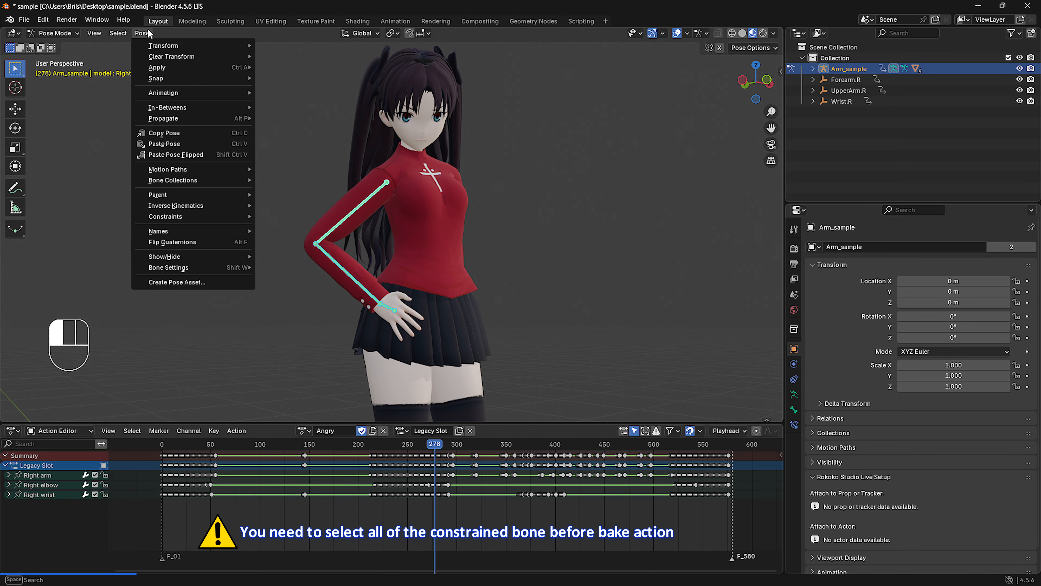
pyautogui.moveTo(191, 91)
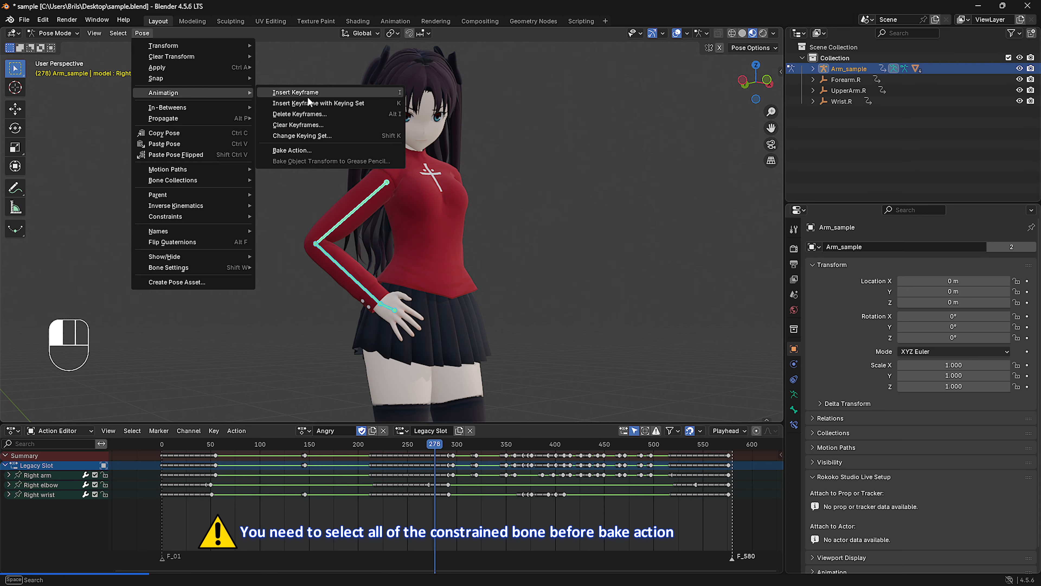
pyautogui.click(305, 151)
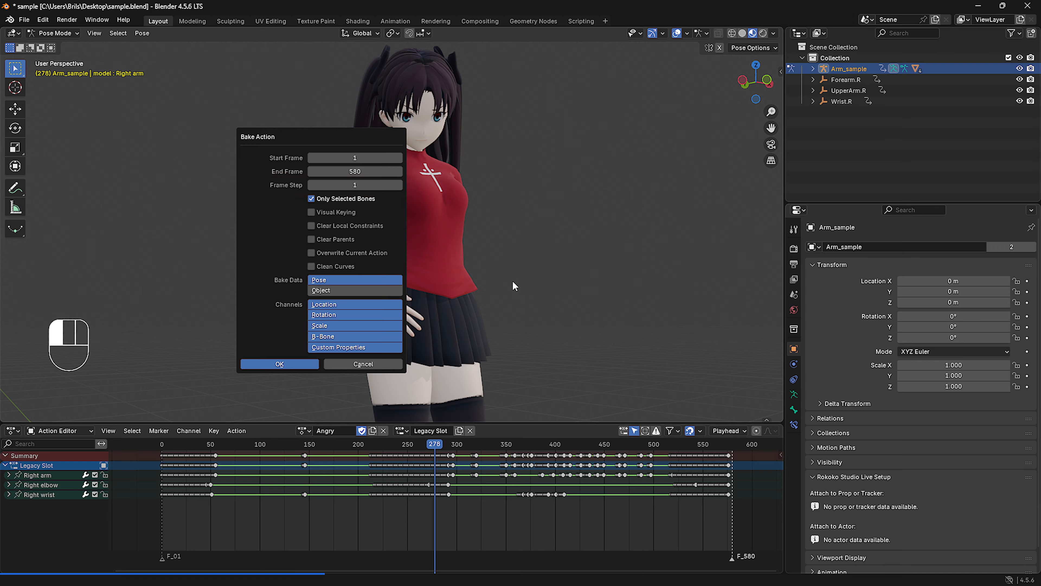
pyautogui.click(332, 212)
pyautogui.click(332, 228)
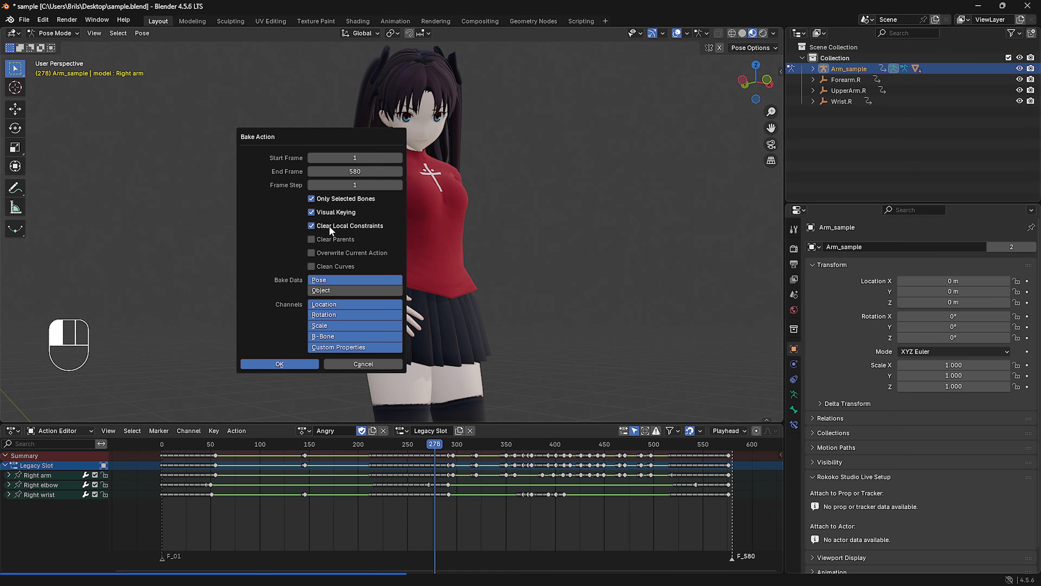
pyautogui.click(330, 242)
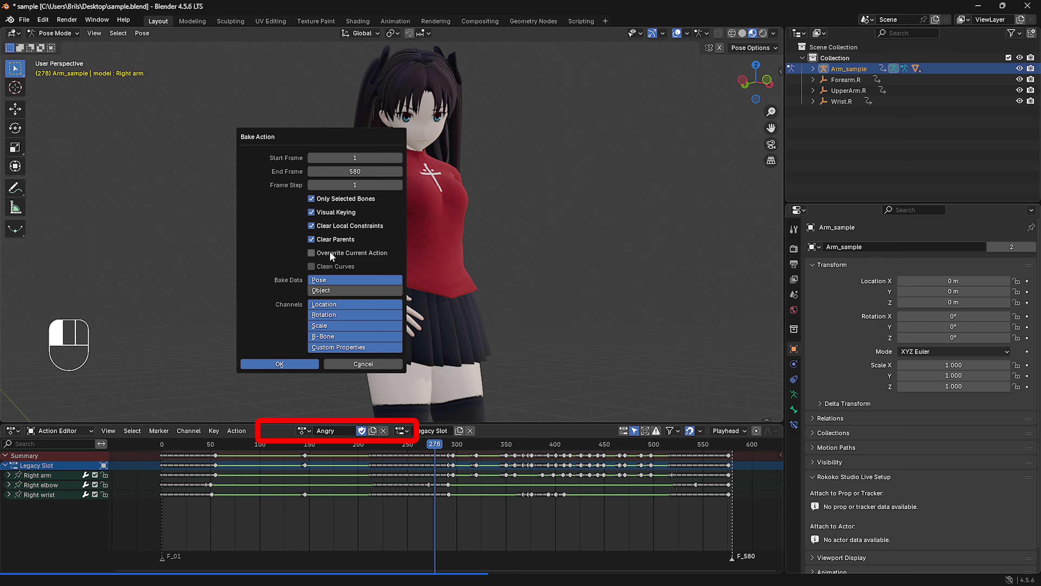
pyautogui.click(329, 251)
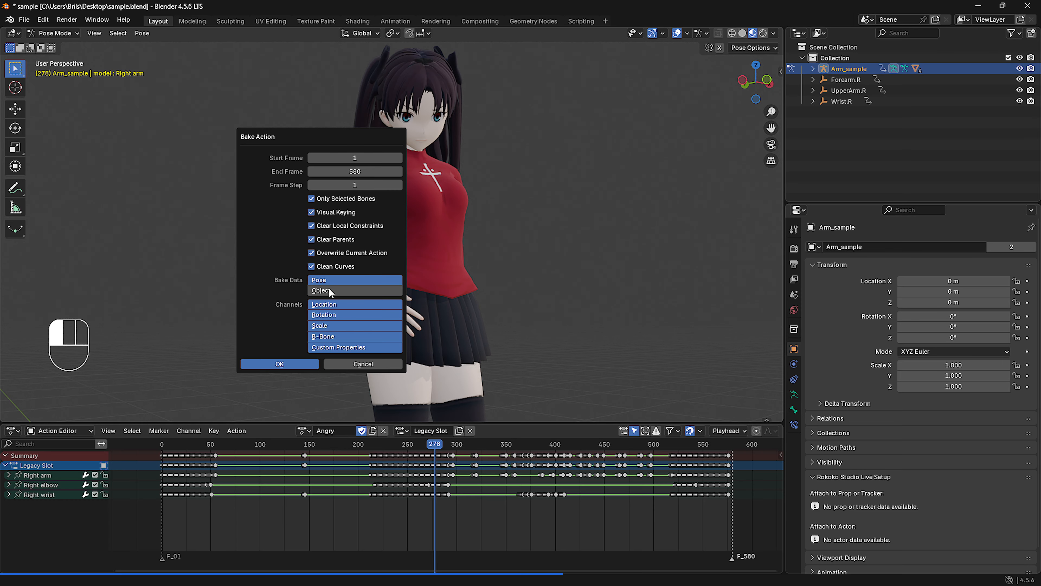
# - Limit the baked channels to Location, Rotation, Scale and B-Bone, and run the bake
pyautogui.click(340, 347)
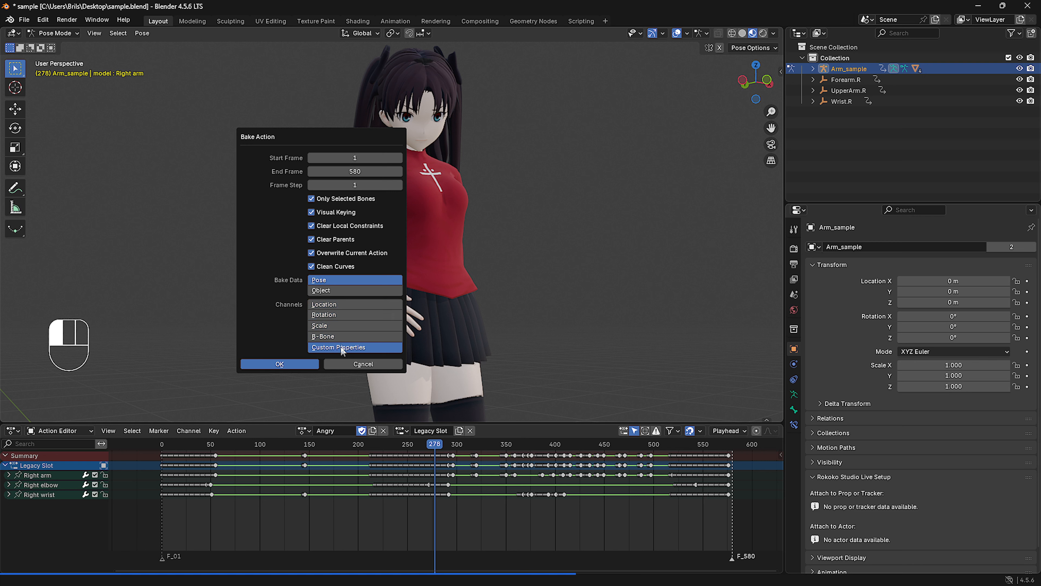
pyautogui.click(337, 337)
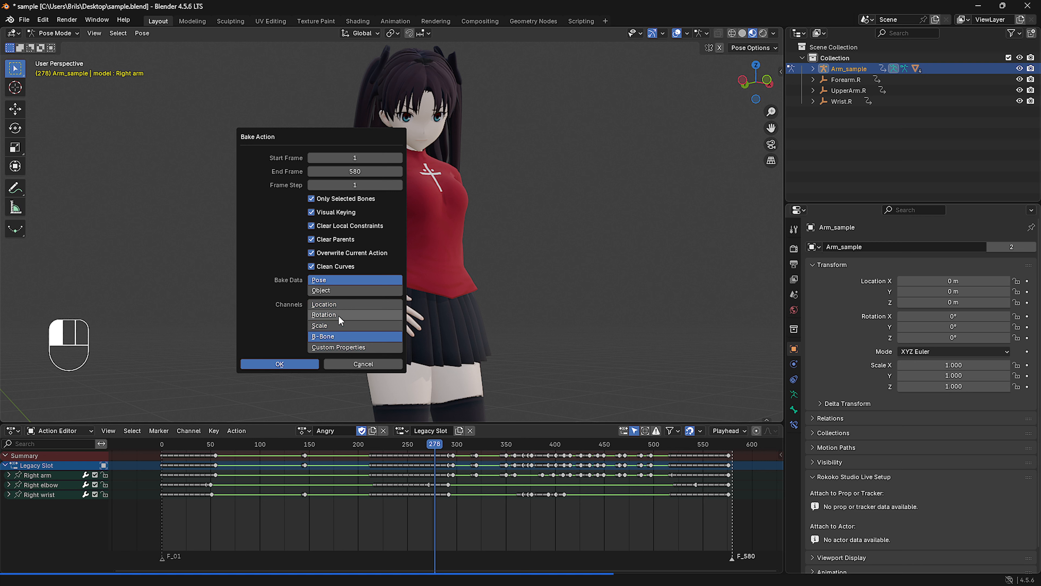
pyautogui.keyDown('shift'); pyautogui.click(339, 325); pyautogui.keyUp('shift')
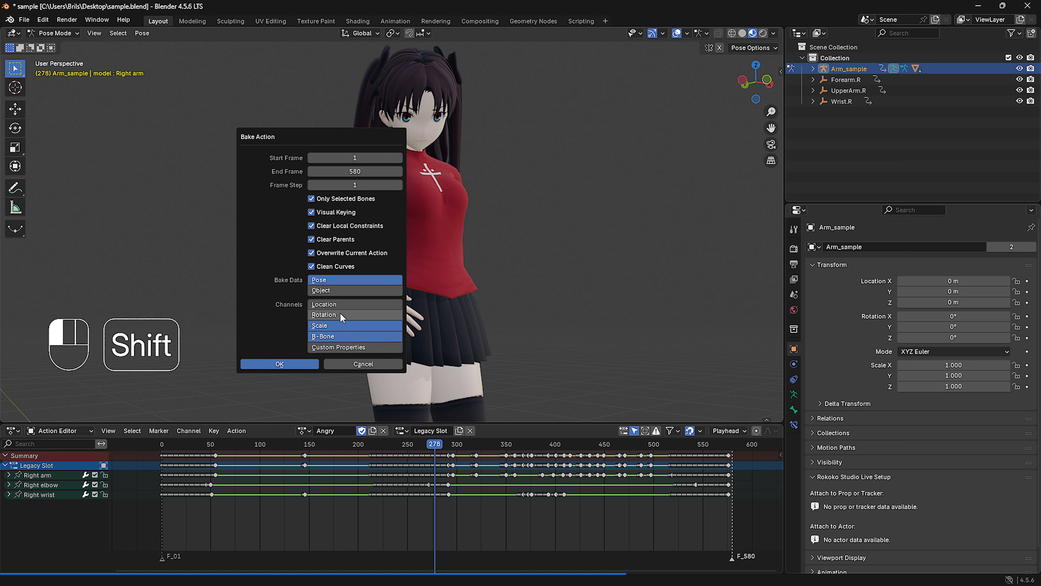
pyautogui.keyDown('shift'); pyautogui.click(340, 315); pyautogui.keyUp('shift')
pyautogui.keyDown('shift'); pyautogui.click(340, 304); pyautogui.keyUp('shift')
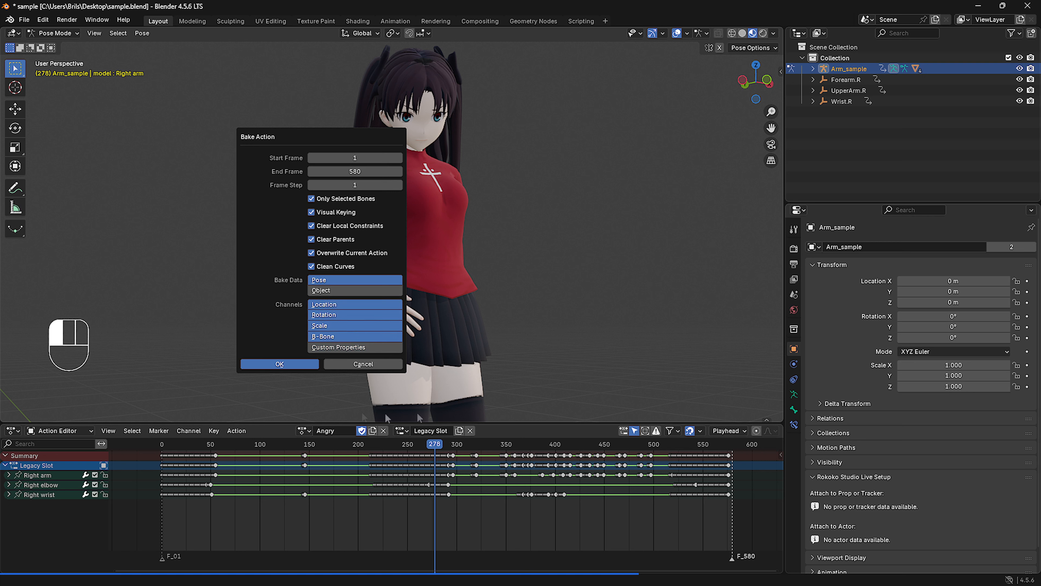
pyautogui.press('Return')
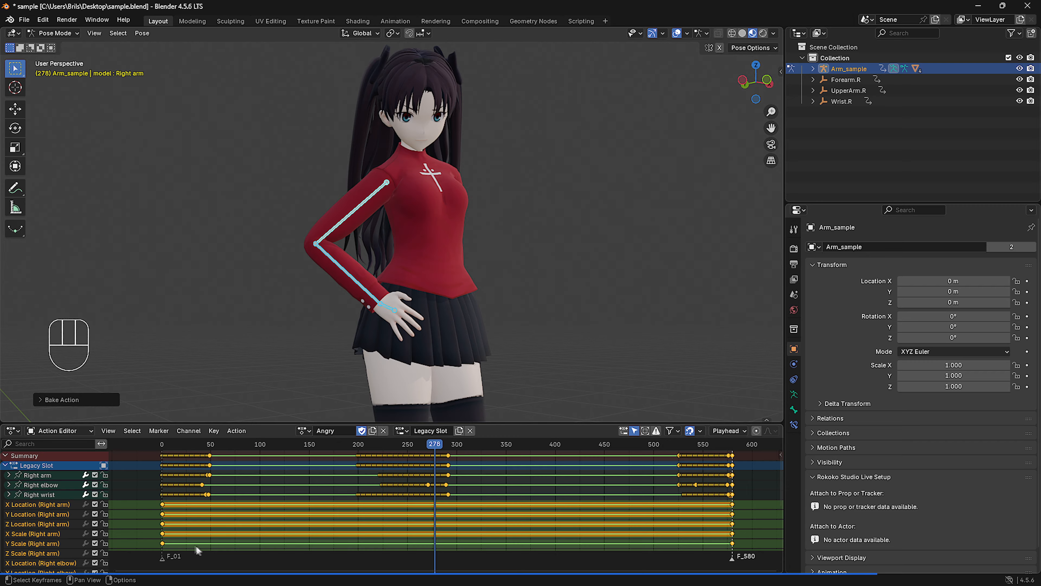
# - Delete the baked Location and Scale keyframes of the right arm, elbow and wrist bones
pyautogui.click(209, 517)
pyautogui.moveTo(216, 520); pyautogui.dragTo(241, 535, button='middle')
pyautogui.moveTo(175, 505); pyautogui.dragTo(772, 549)
pyautogui.moveTo(727, 540); pyautogui.dragTo(724, 447, button='middle')
pyautogui.scroll(-4, 466, 472)
pyautogui.moveTo(568, 423); pyautogui.dragTo(586, 263)
pyautogui.press('b')
pyautogui.moveTo(705, 529); pyautogui.dragTo(249, 371)
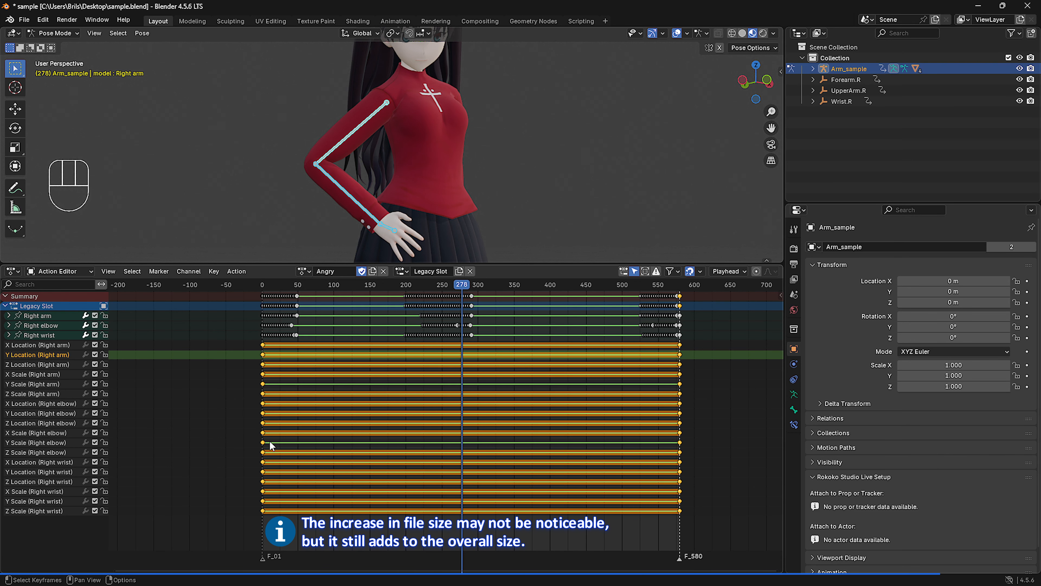
pyautogui.press('Delete')
# - Play the baked animation and check the right arm's motion from several angles
pyautogui.moveTo(449, 366); pyautogui.dragTo(450, 487, button='middle')
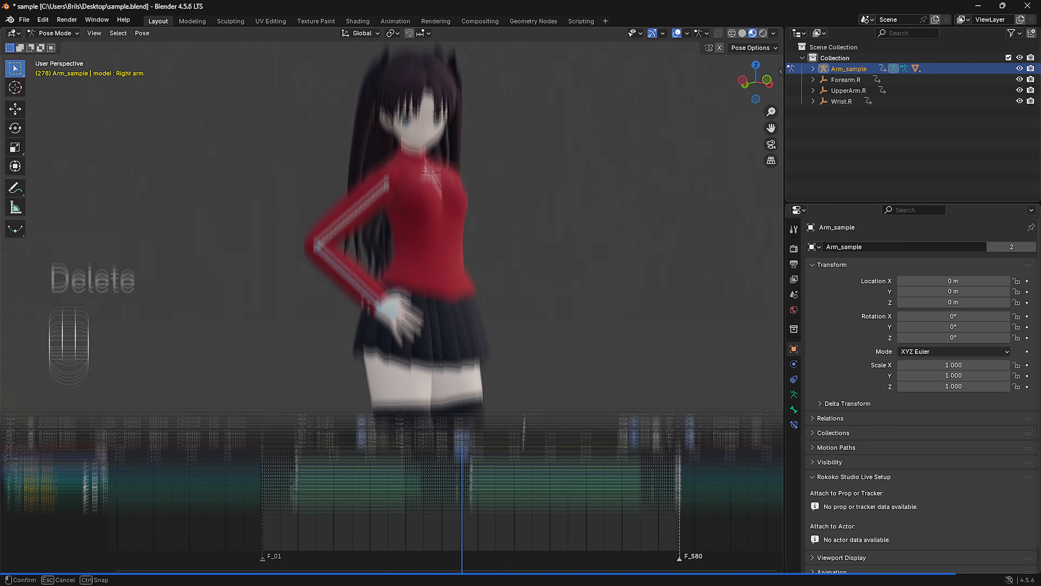
pyautogui.press('space')
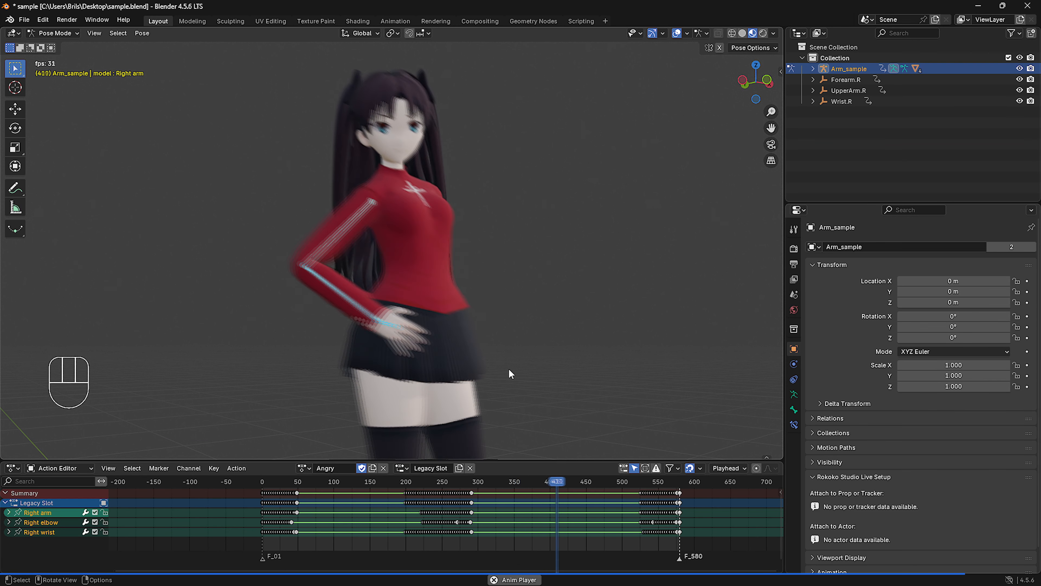
pyautogui.moveTo(508, 370); pyautogui.dragTo(410, 300)
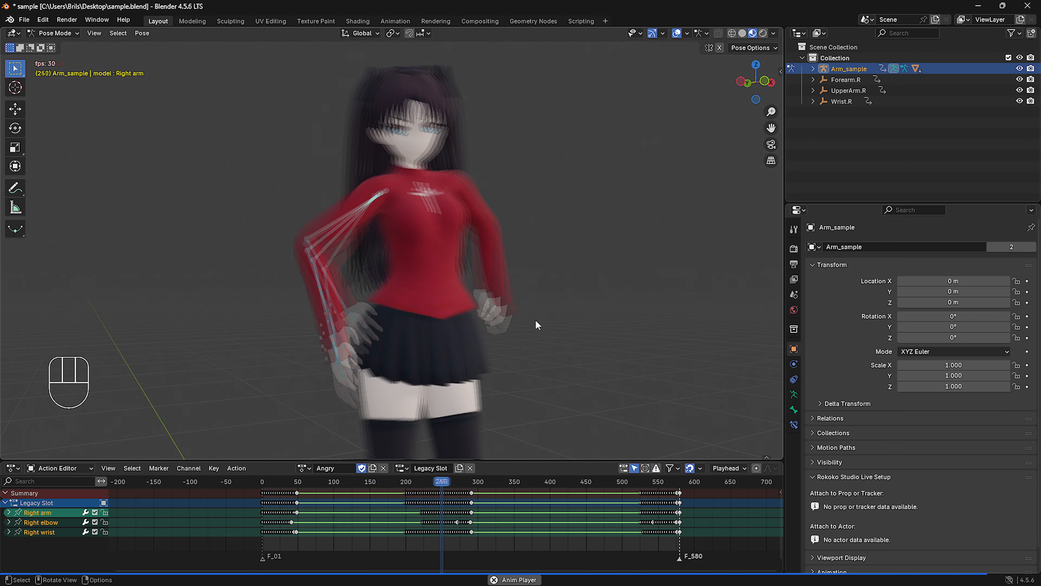
pyautogui.press('space')
pyautogui.press('space')
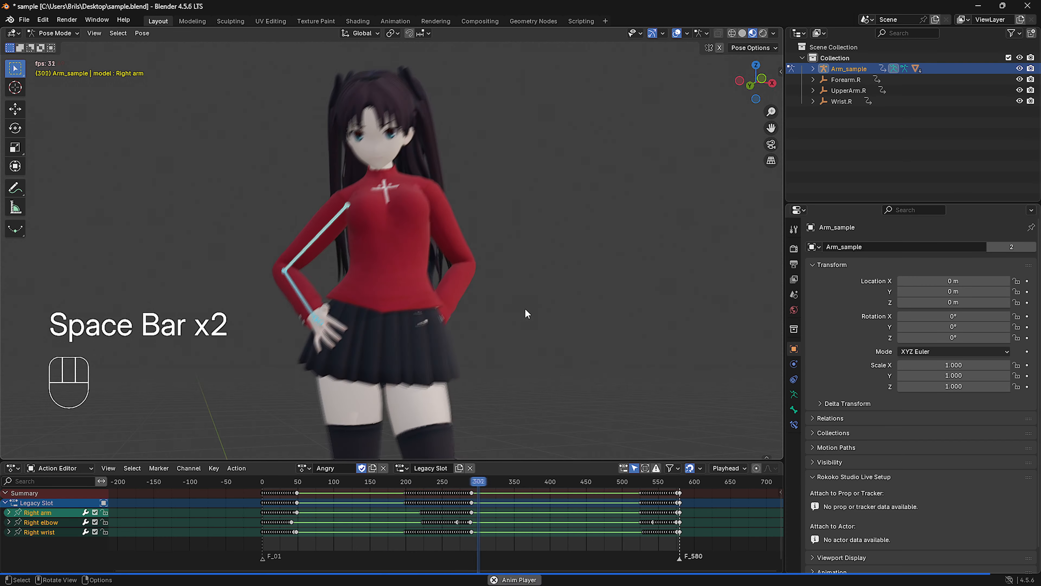
pyautogui.press('space')
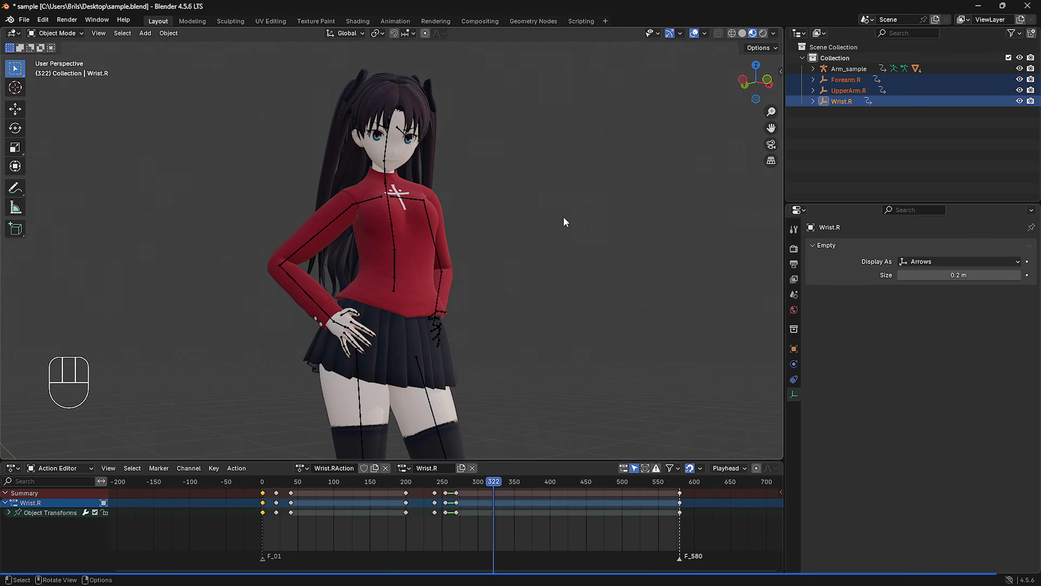
# - Delete the Forearm.R, UpperArm.R and Wrist.R empties, and remove their leftover actions from the Blender File data
pyautogui.press('Delete')
pyautogui.click(819, 33)
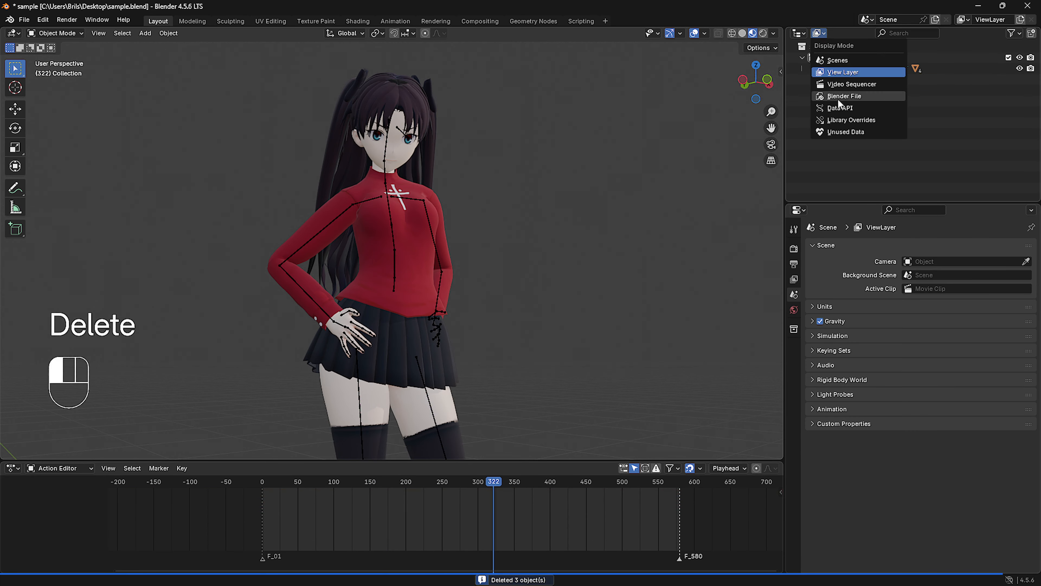
pyautogui.click(838, 99)
pyautogui.click(802, 58)
pyautogui.click(840, 80)
pyautogui.keyDown('shift'); pyautogui.click(842, 102); pyautogui.keyUp('shift')
pyautogui.rightClick(841, 102)
pyautogui.click(848, 132)
pyautogui.click(819, 33)
pyautogui.click(833, 72)
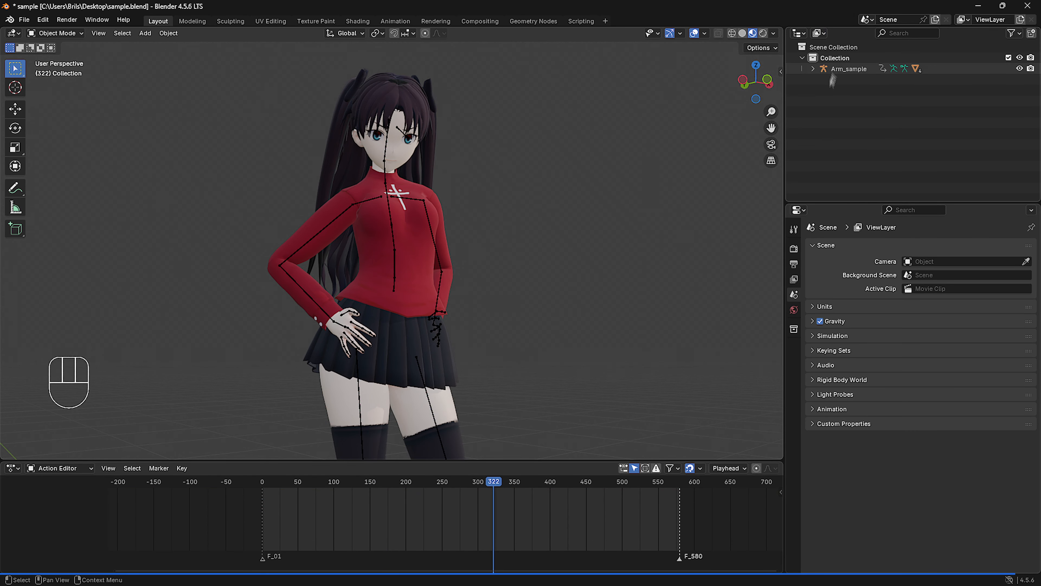
pyautogui.moveTo(255, 498); pyautogui.dragTo(621, 469)
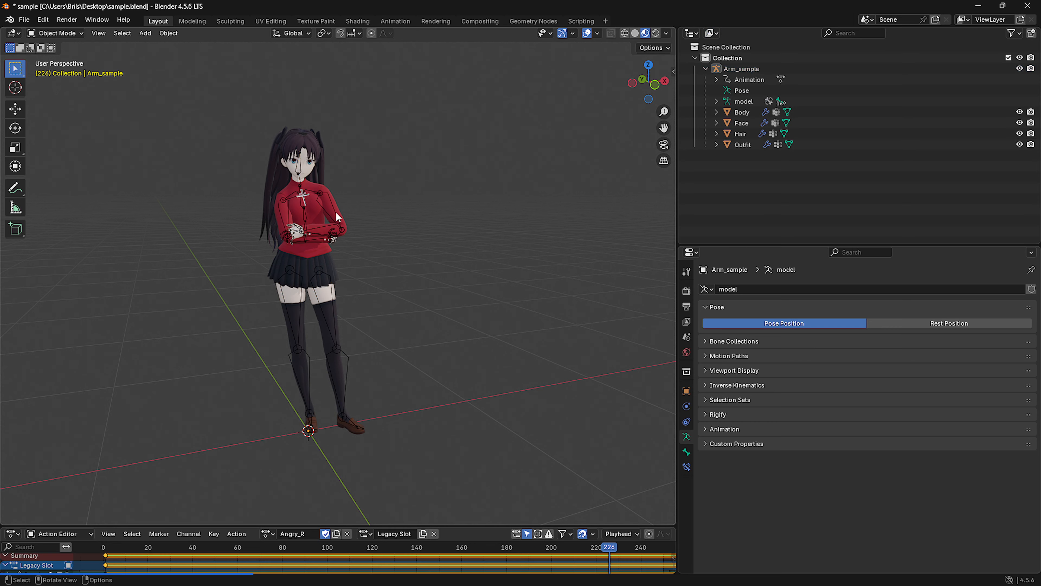
# - Create a Mixamo control rig from Arm_sample with Apply Animation, IK Arms and IK Legs enabled
pyautogui.click(336, 212)
pyautogui.press('n')
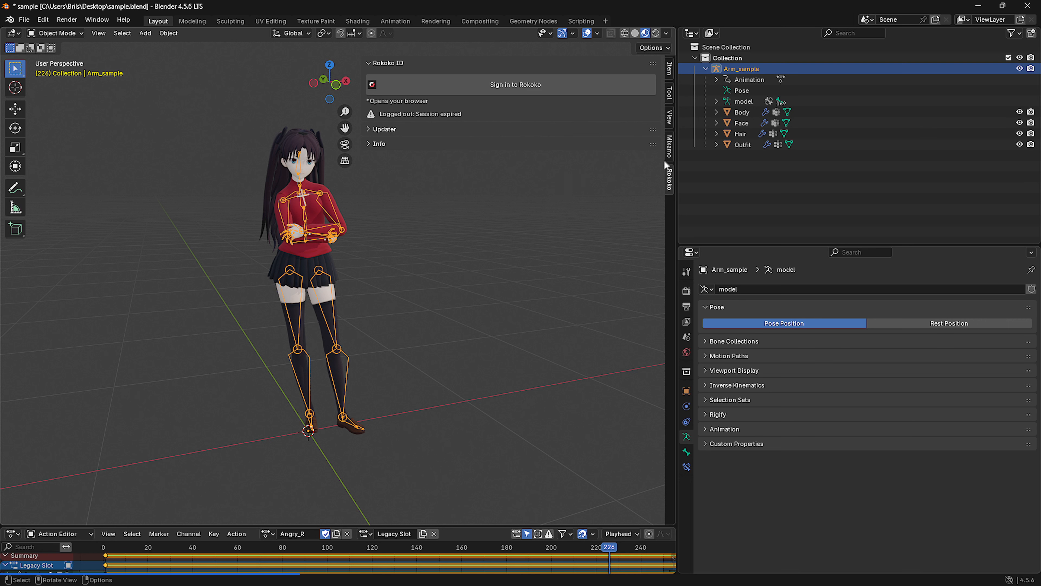
pyautogui.click(669, 152)
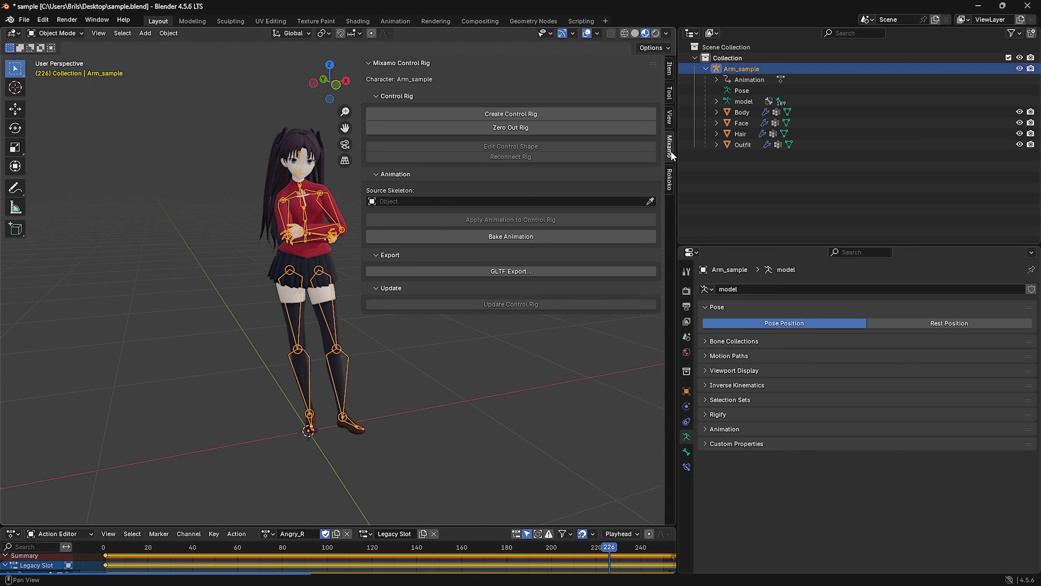
pyautogui.click(538, 113)
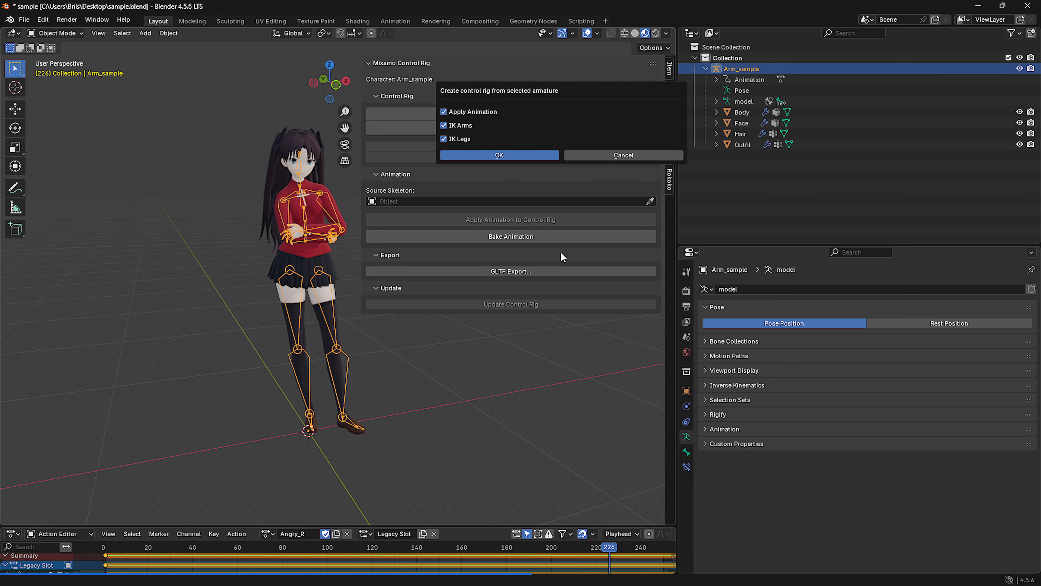
pyautogui.press('Return')
pyautogui.press('n')
# - Enter Pose Mode on the new control rig and select the left and right shoulder controllers
pyautogui.scroll(3, 344, 230)
pyautogui.scroll(1, 343, 227)
pyautogui.keyDown('shift'); pyautogui.moveTo(384, 176); pyautogui.dragTo(441, 254, button='middle'); pyautogui.keyUp('shift')
pyautogui.click(67, 32)
pyautogui.click(59, 72)
pyautogui.click(325, 198)
pyautogui.keyDown('shift'); pyautogui.click(374, 184); pyautogui.keyUp('shift')
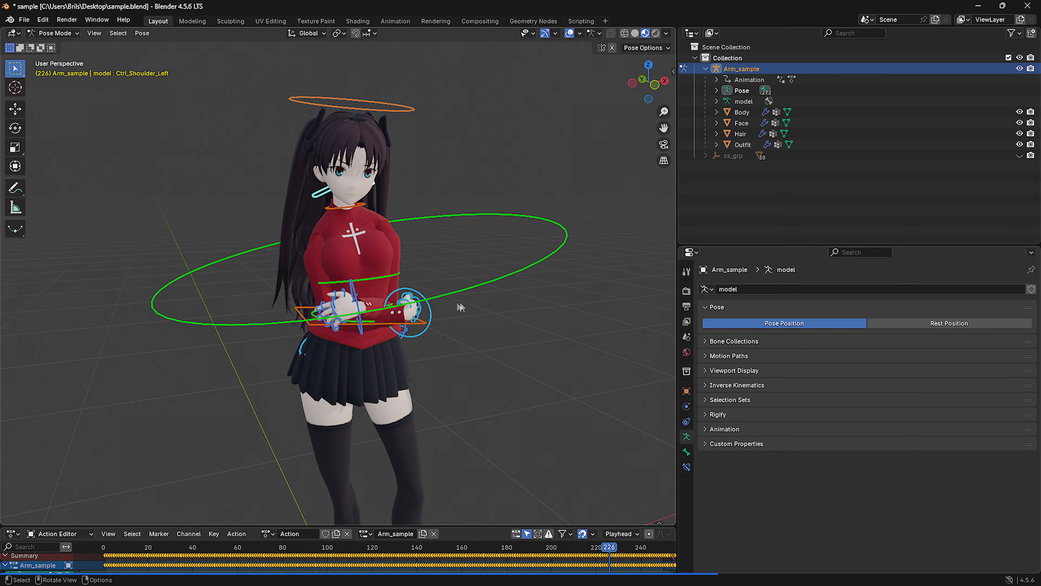
# - Display the character in wireframe and enlarge the Action Editor with a wider channel list
pyautogui.hotkey('shift', 'z')
pyautogui.moveTo(287, 526); pyautogui.dragTo(290, 425)
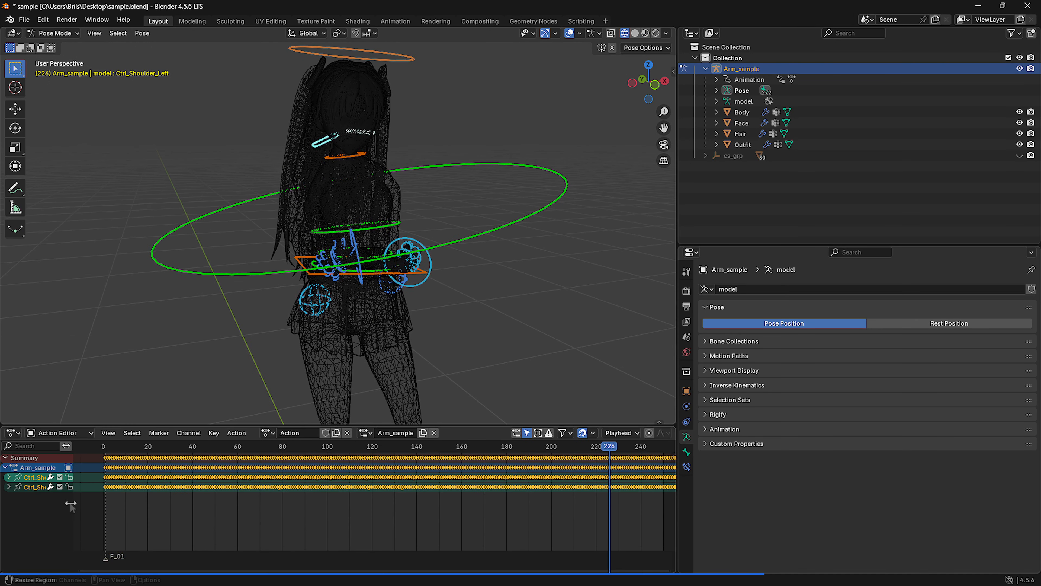
pyautogui.moveTo(74, 508); pyautogui.dragTo(118, 509)
pyautogui.click(528, 433)
pyautogui.click(527, 434)
# - Delete the Ctrl_Shoulder_Left and Ctrl_Shoulder_Right animation channels from the Arm_sample action
pyautogui.click(61, 480)
pyautogui.keyDown('shift'); pyautogui.click(62, 488); pyautogui.keyUp('shift')
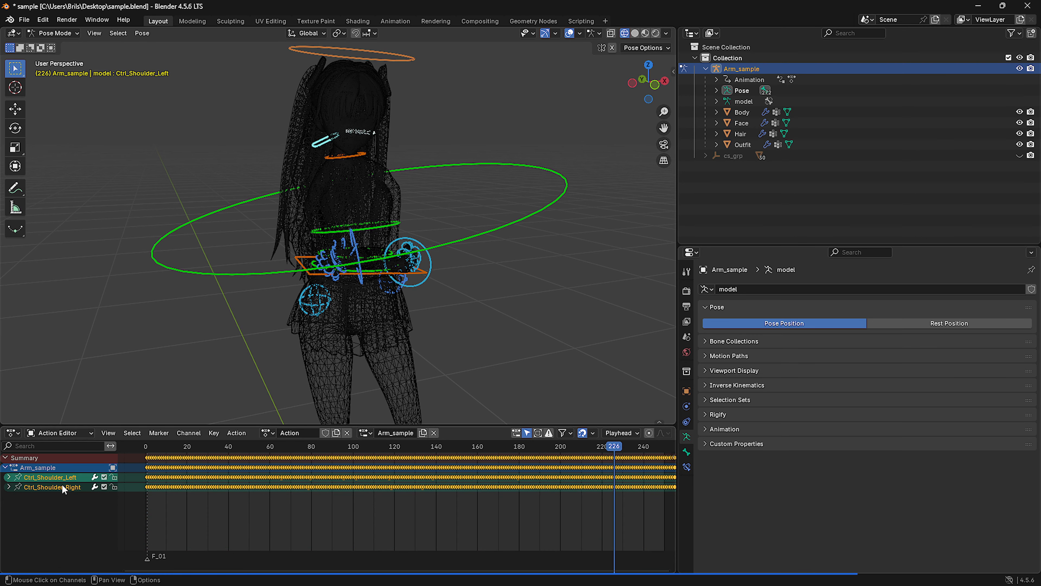
pyautogui.rightClick(62, 488)
pyautogui.click(55, 571)
# - Clear the rotation of both shoulder controllers at frame 0 and return the viewport to Material Preview shading
pyautogui.moveTo(150, 448); pyautogui.dragTo(146, 446)
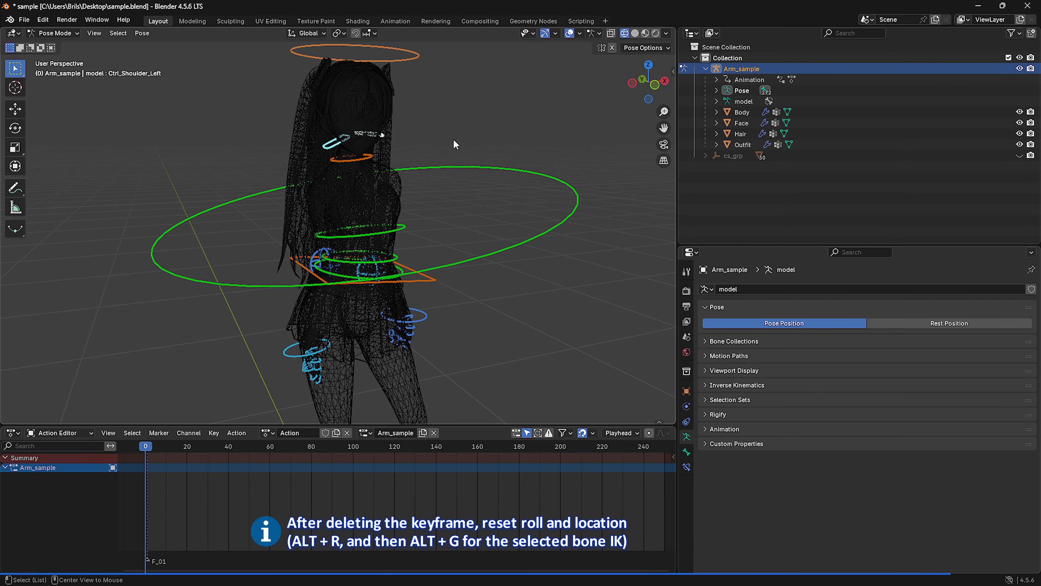
pyautogui.hotkey('alt', 'r')
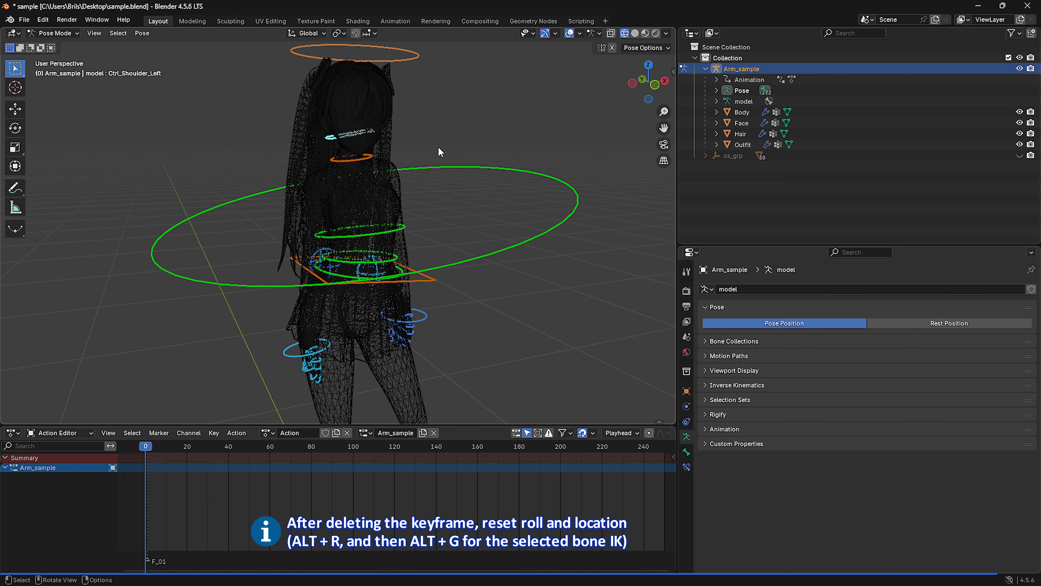
pyautogui.press('z')
pyautogui.click(489, 143)
pyautogui.press('z')
pyautogui.click(483, 207)
pyautogui.moveTo(479, 222); pyautogui.dragTo(443, 205, button='middle')
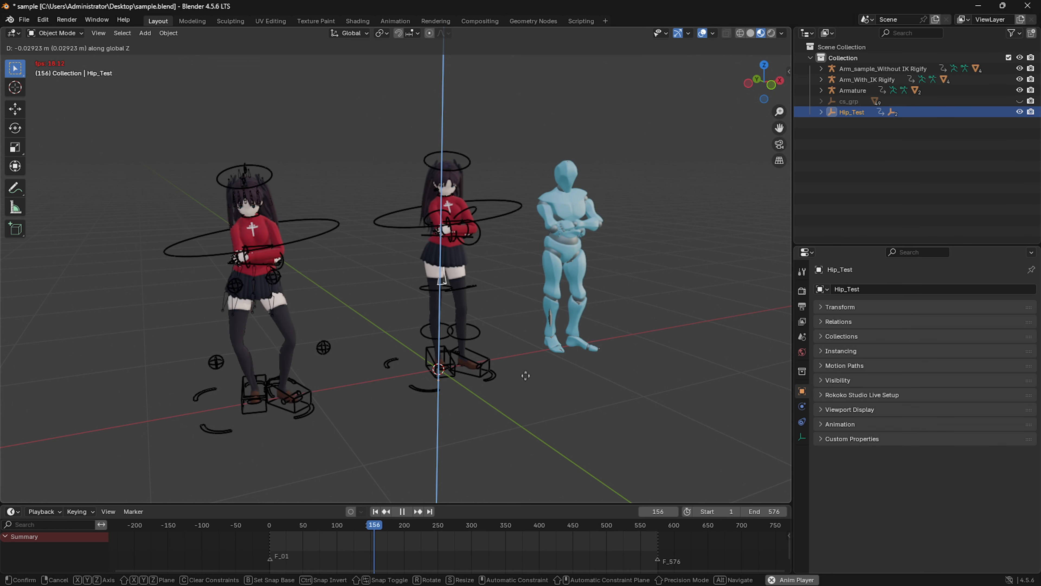
# - Cancel the vertical test move of the Hip_Test empty, stop playback, and play the animation again
pyautogui.press('Escape')
pyautogui.press('Escape')
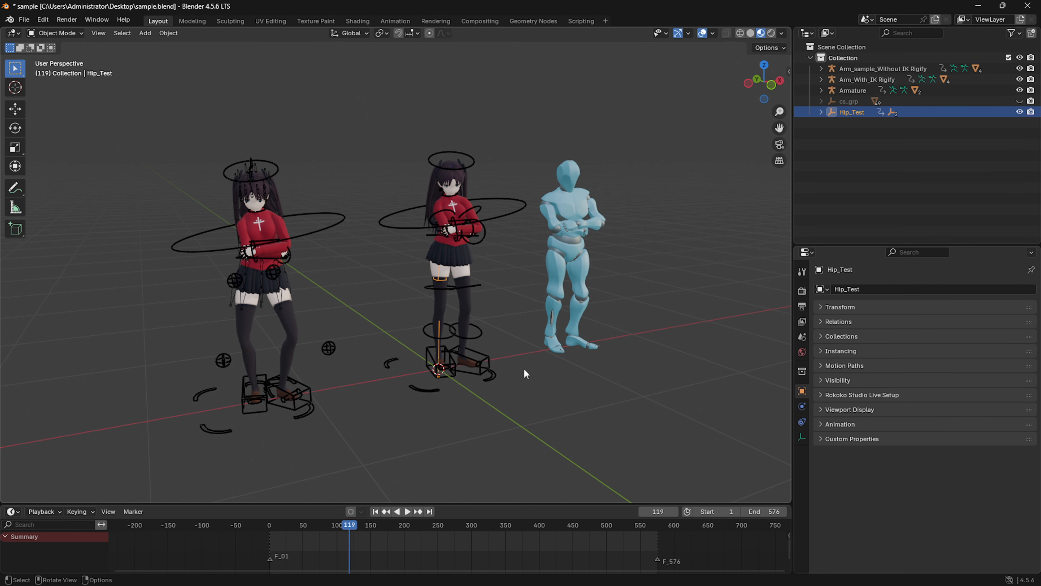
pyautogui.press('space')
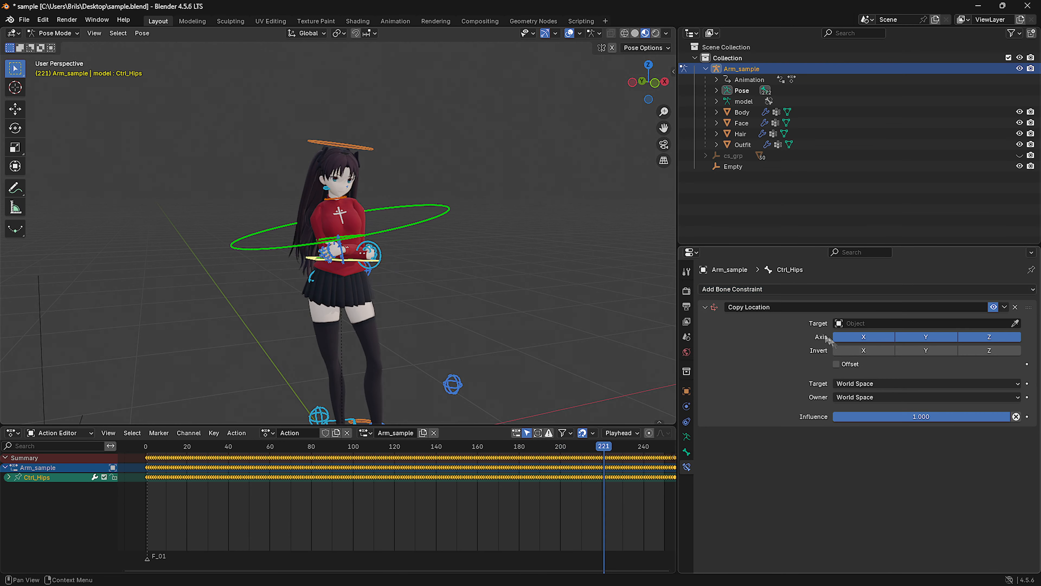
# - Set the Ctrl_Hips Copy Location constraint to target Empty with Offset enabled, and play the animation
pyautogui.click(836, 364)
pyautogui.click(866, 324)
pyautogui.write('em')
pyautogui.click(867, 340)
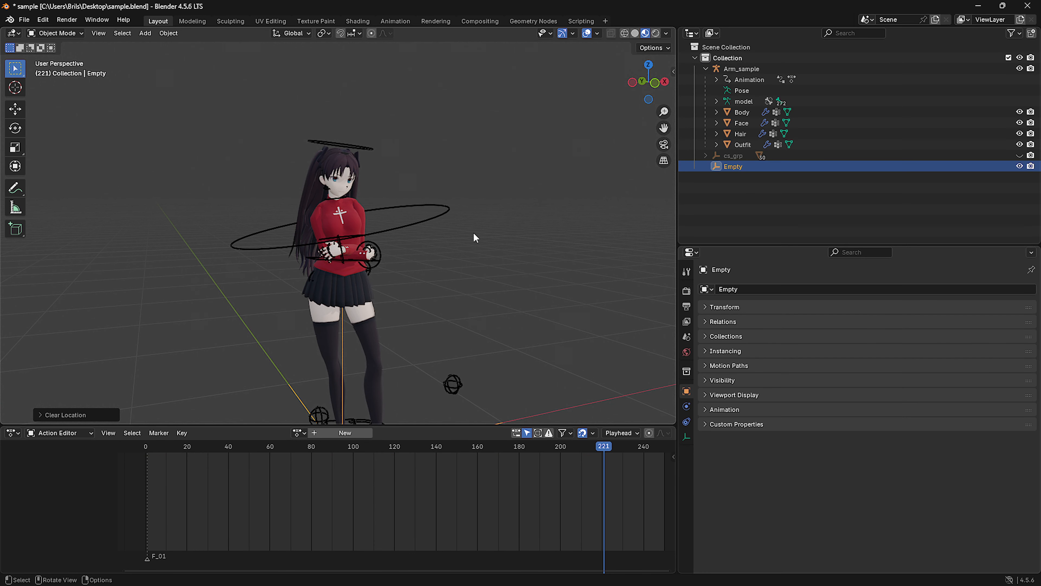
pyautogui.press('space')
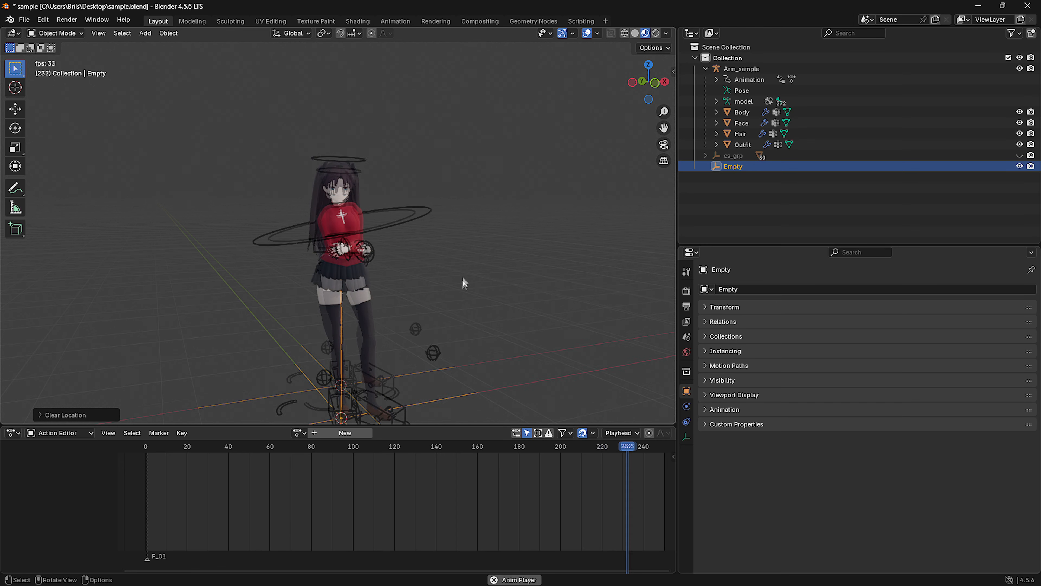